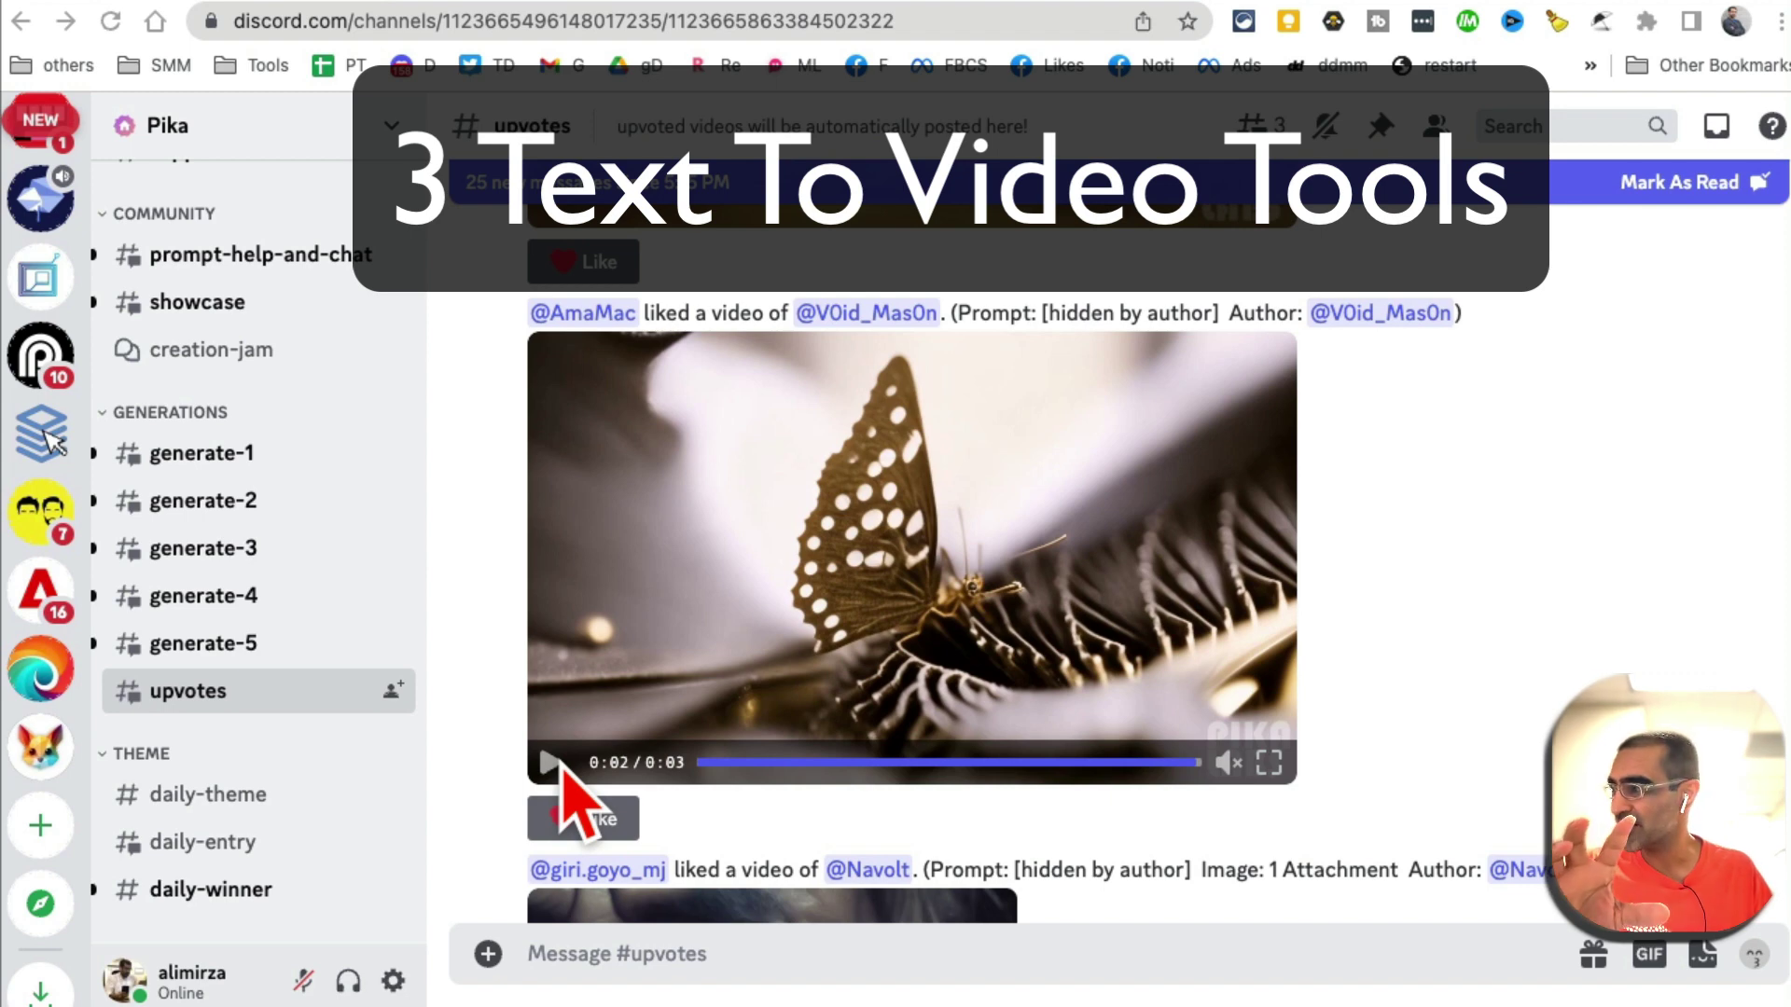
- Play the upvoted butterfly clip in #upvotes and scroll down to the old man's face video
{"action": "left_click", "coordinate": [551, 763]}
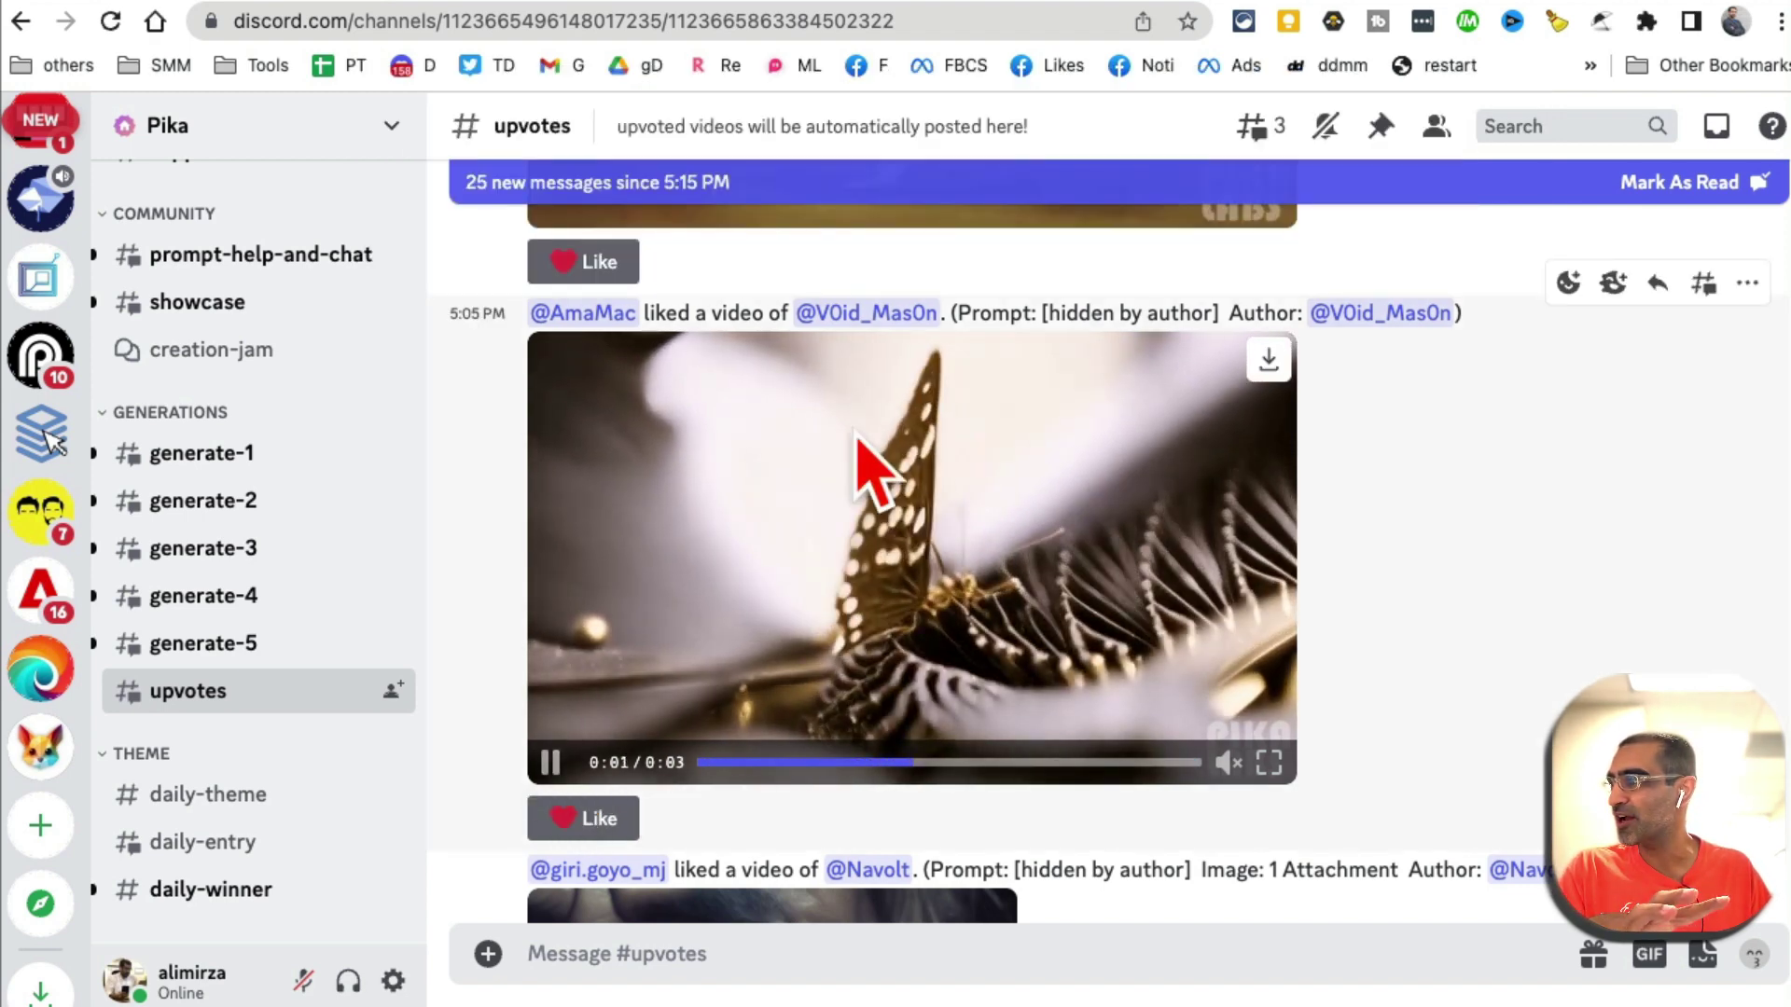
{"action": "scroll", "coordinate": [956, 492], "scroll_direction": "down", "scroll_amount": 3}
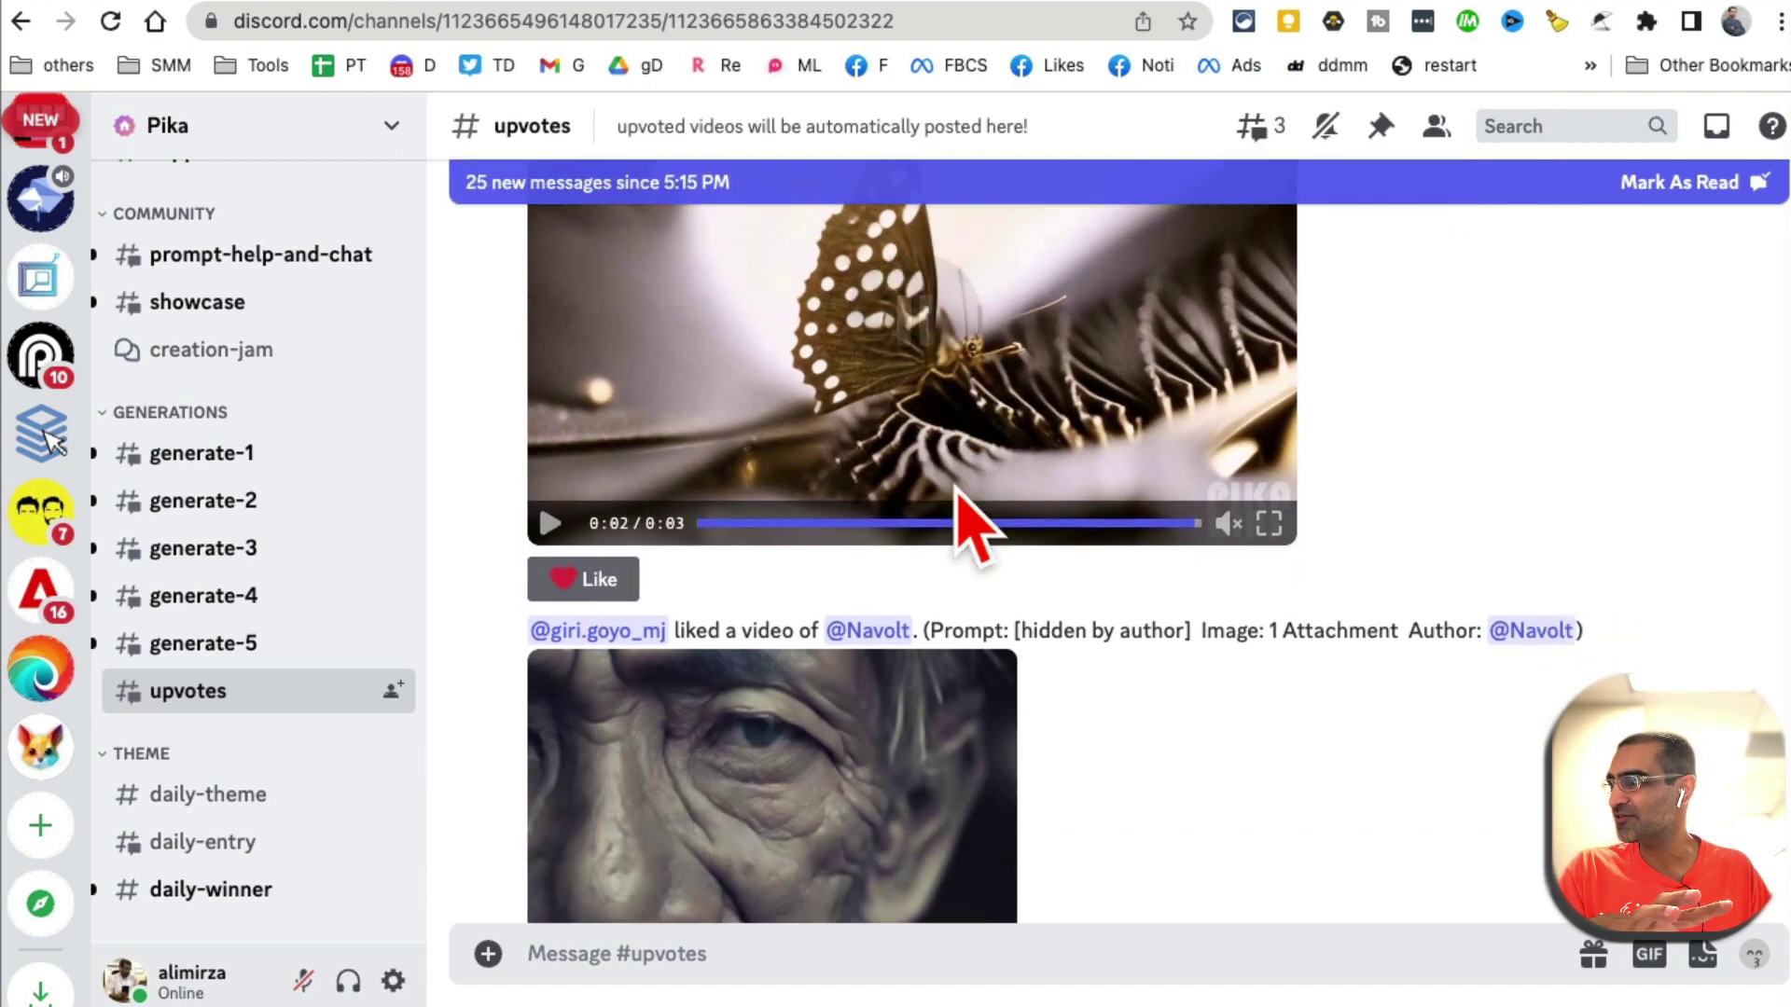
{"action": "scroll", "coordinate": [956, 509], "scroll_direction": "down", "scroll_amount": 4}
- Play the old man clip, browse the Sci-fi, Landscape and Artistic Style demos on pika.art, then return Home
{"action": "left_click", "coordinate": [550, 747]}
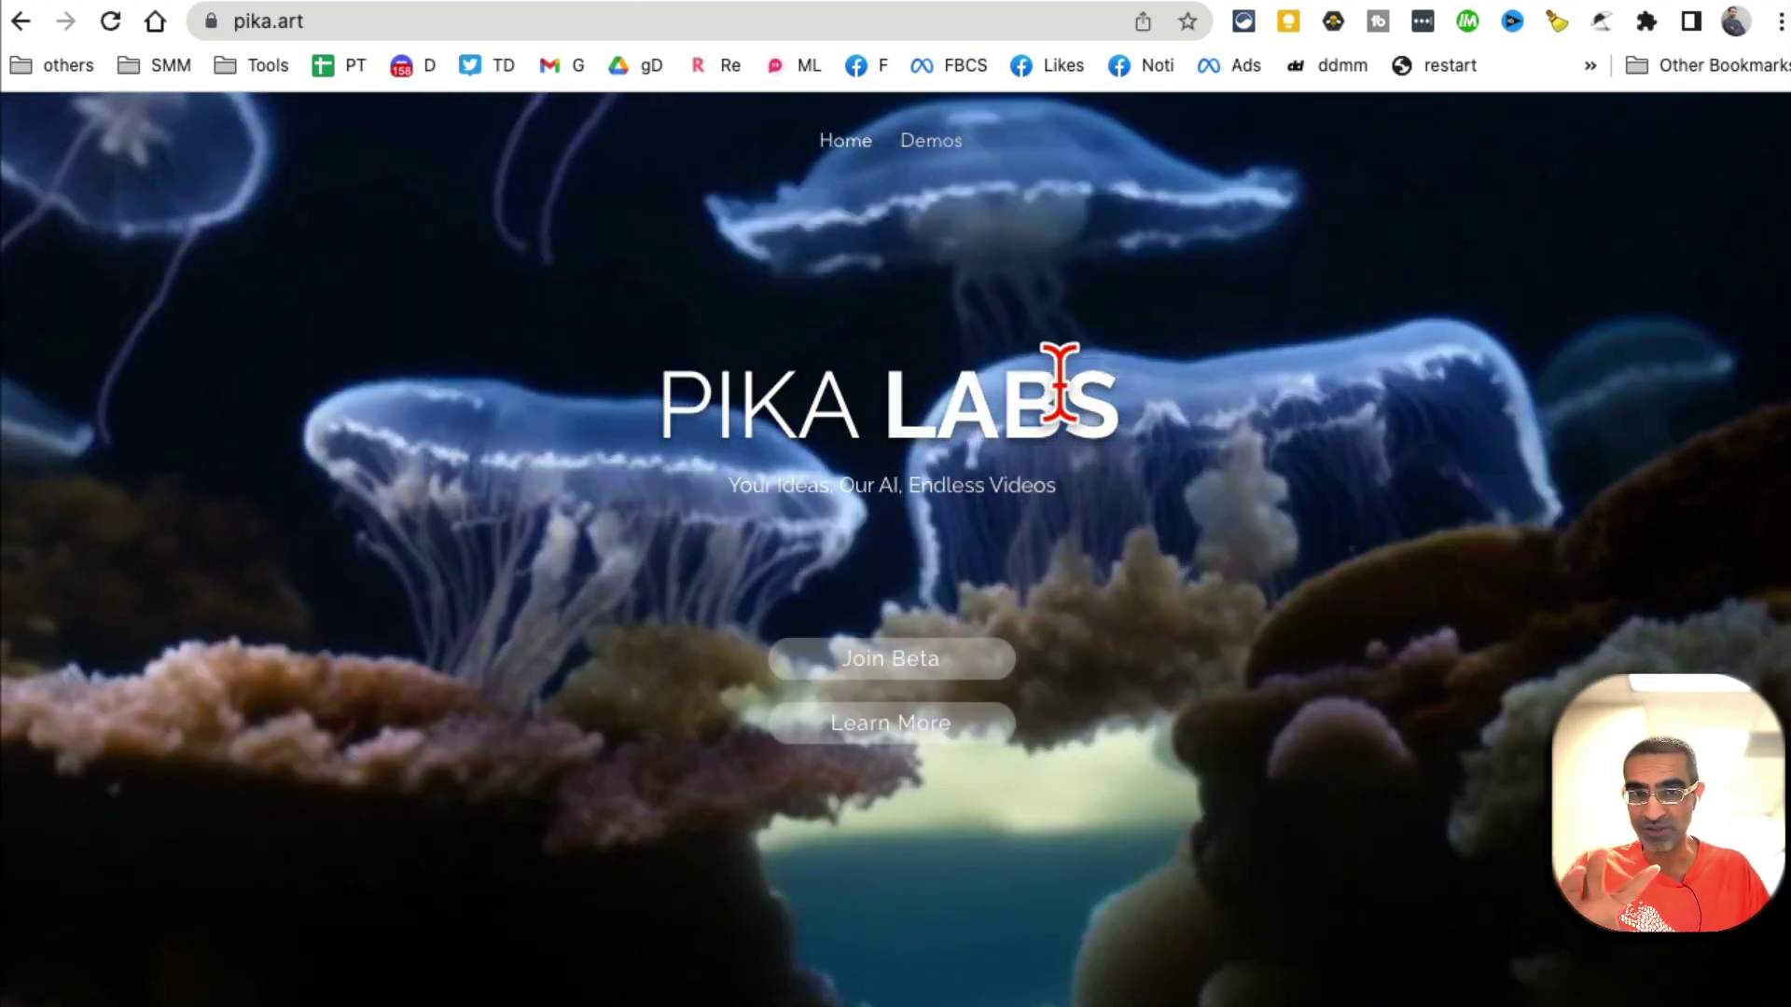
{"action": "left_click", "coordinate": [933, 163]}
{"action": "scroll", "coordinate": [1231, 572], "scroll_direction": "up", "scroll_amount": 1}
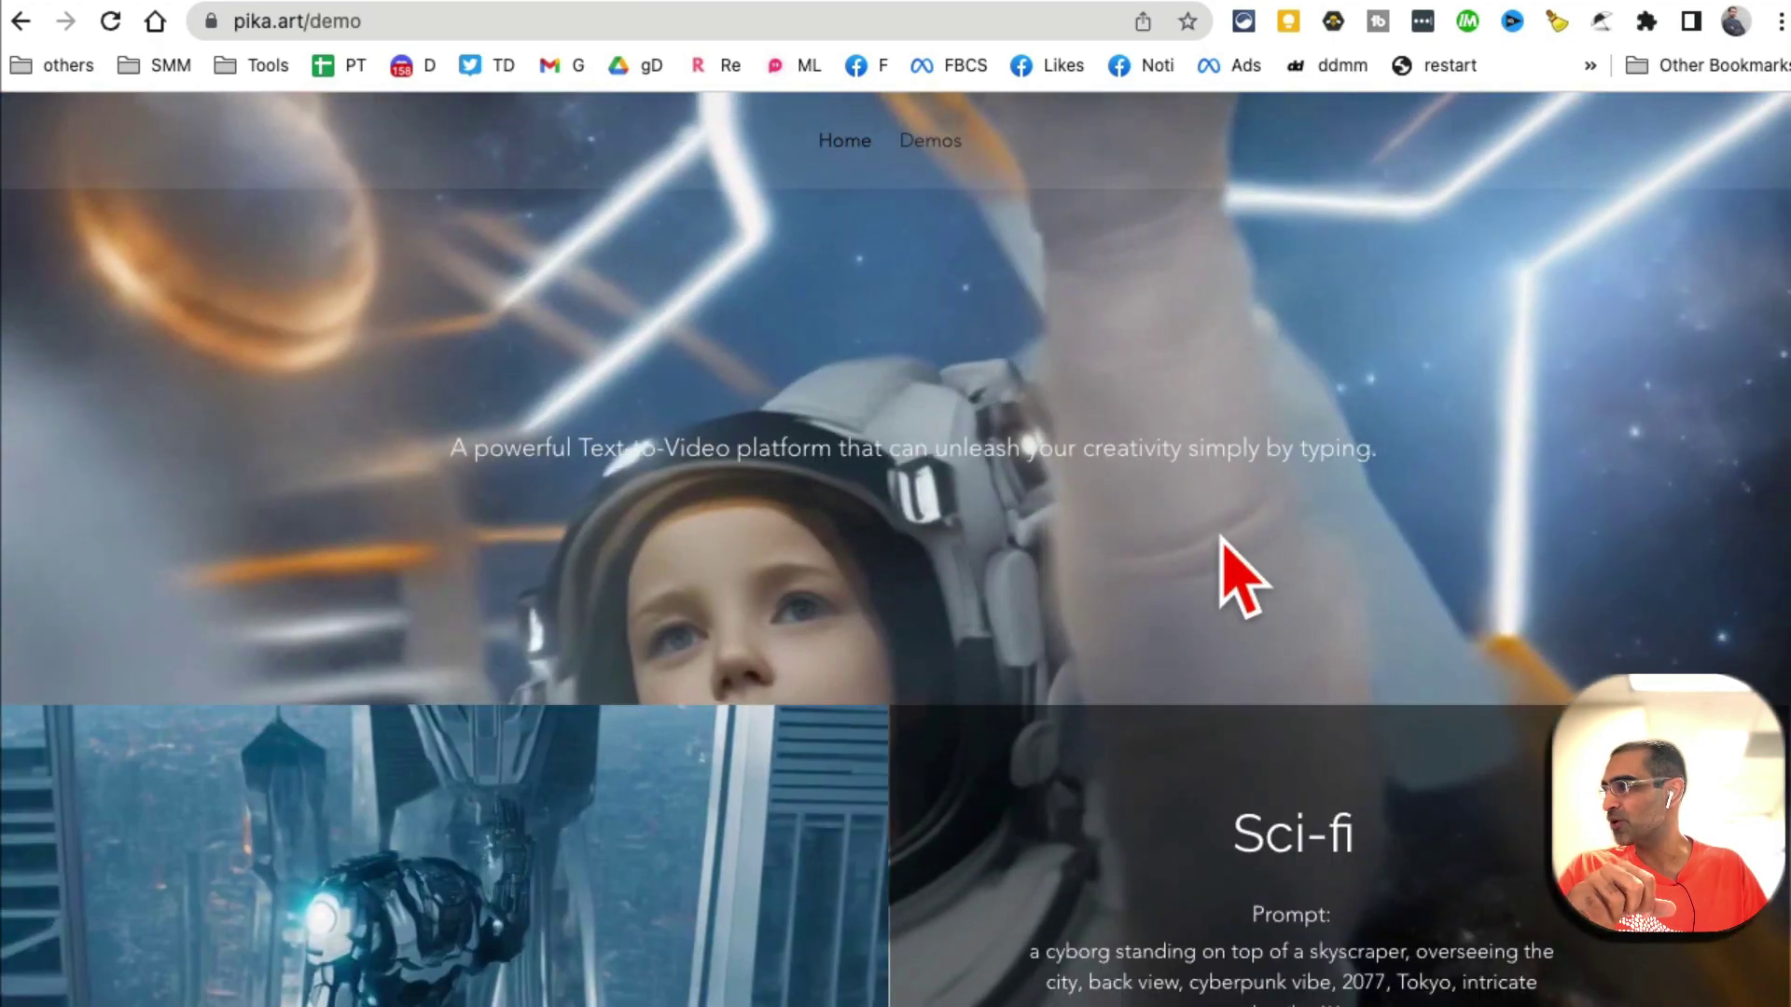
{"action": "scroll", "coordinate": [1231, 572], "scroll_direction": "down", "scroll_amount": 3}
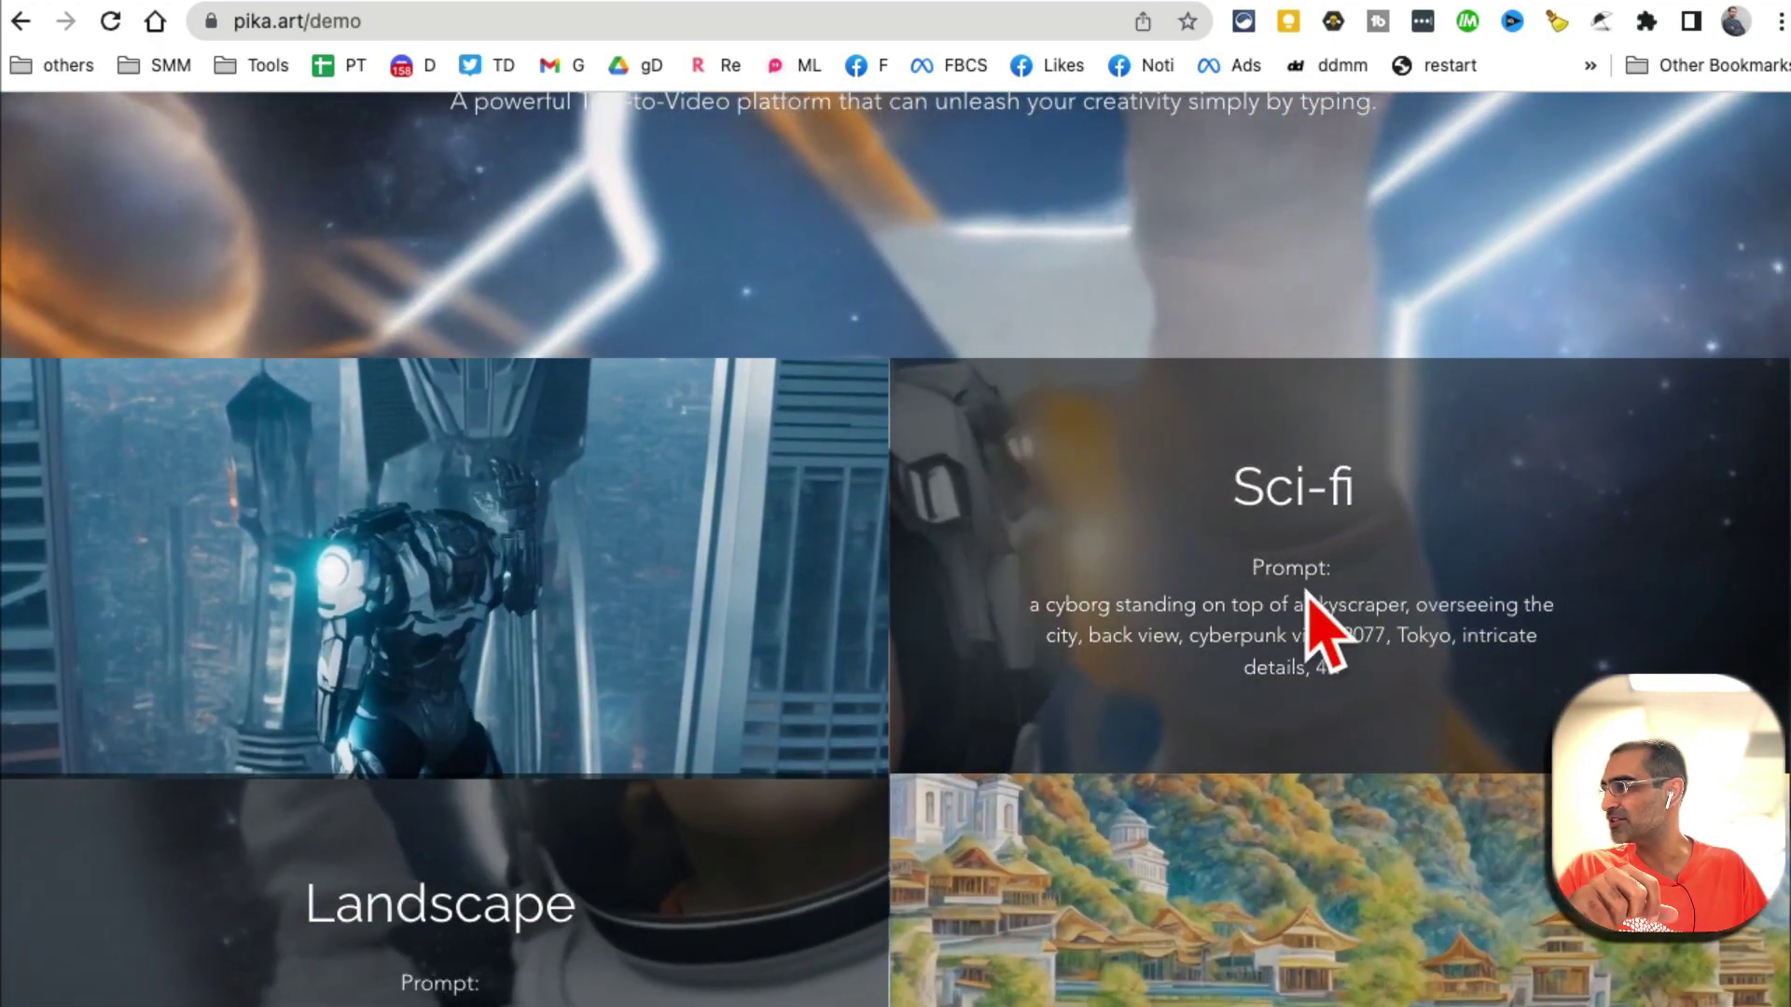
{"action": "scroll", "coordinate": [1305, 599], "scroll_direction": "down", "scroll_amount": 5}
{"action": "scroll", "coordinate": [1329, 634], "scroll_direction": "down", "scroll_amount": 2}
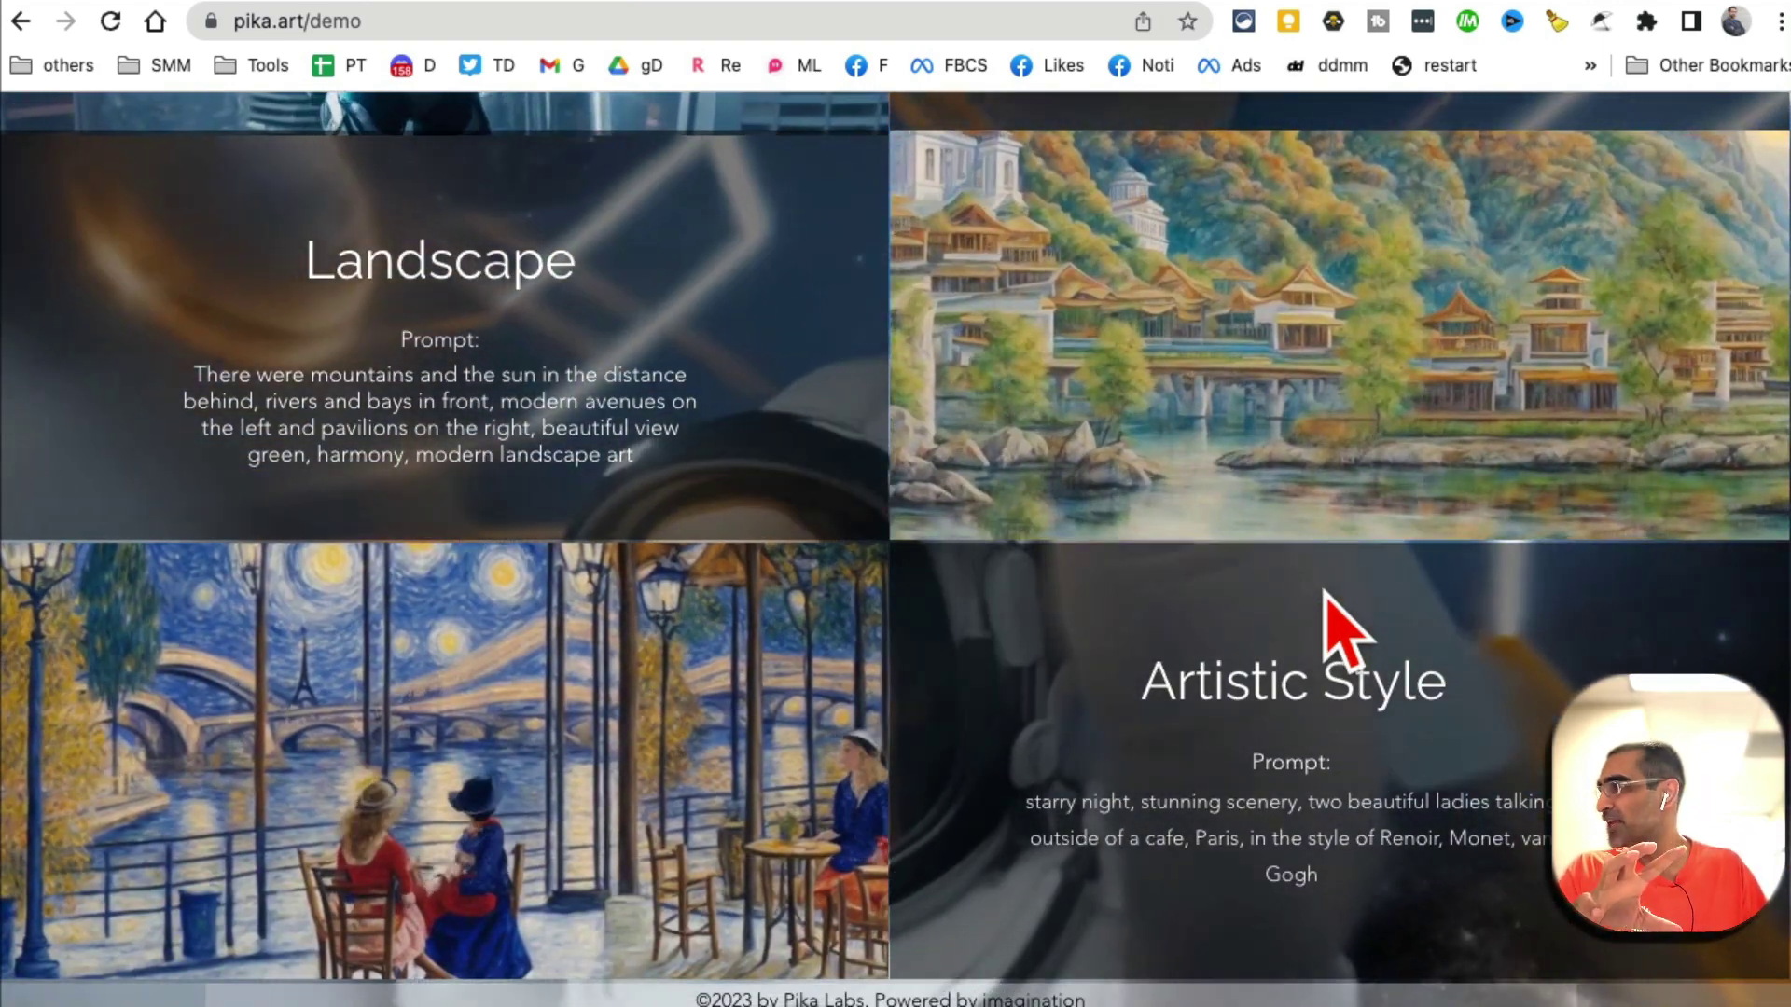
{"action": "scroll", "coordinate": [1091, 560], "scroll_direction": "up", "scroll_amount": 8}
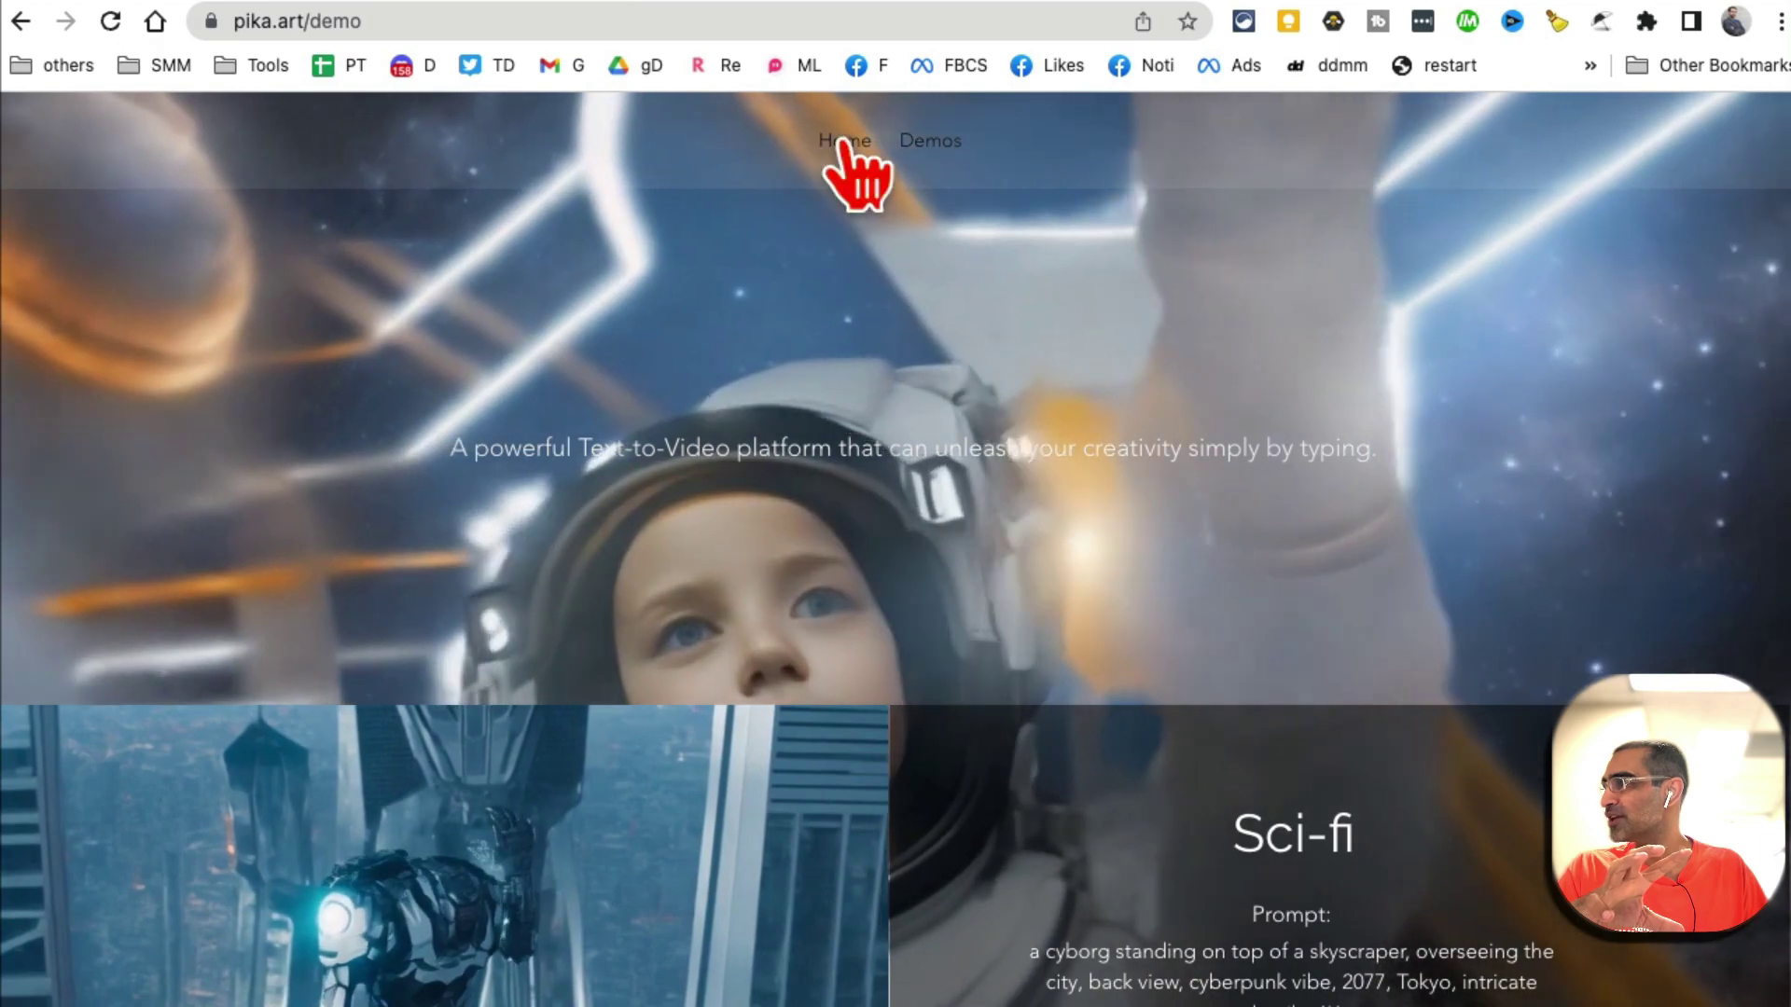
{"action": "left_click", "coordinate": [844, 142]}
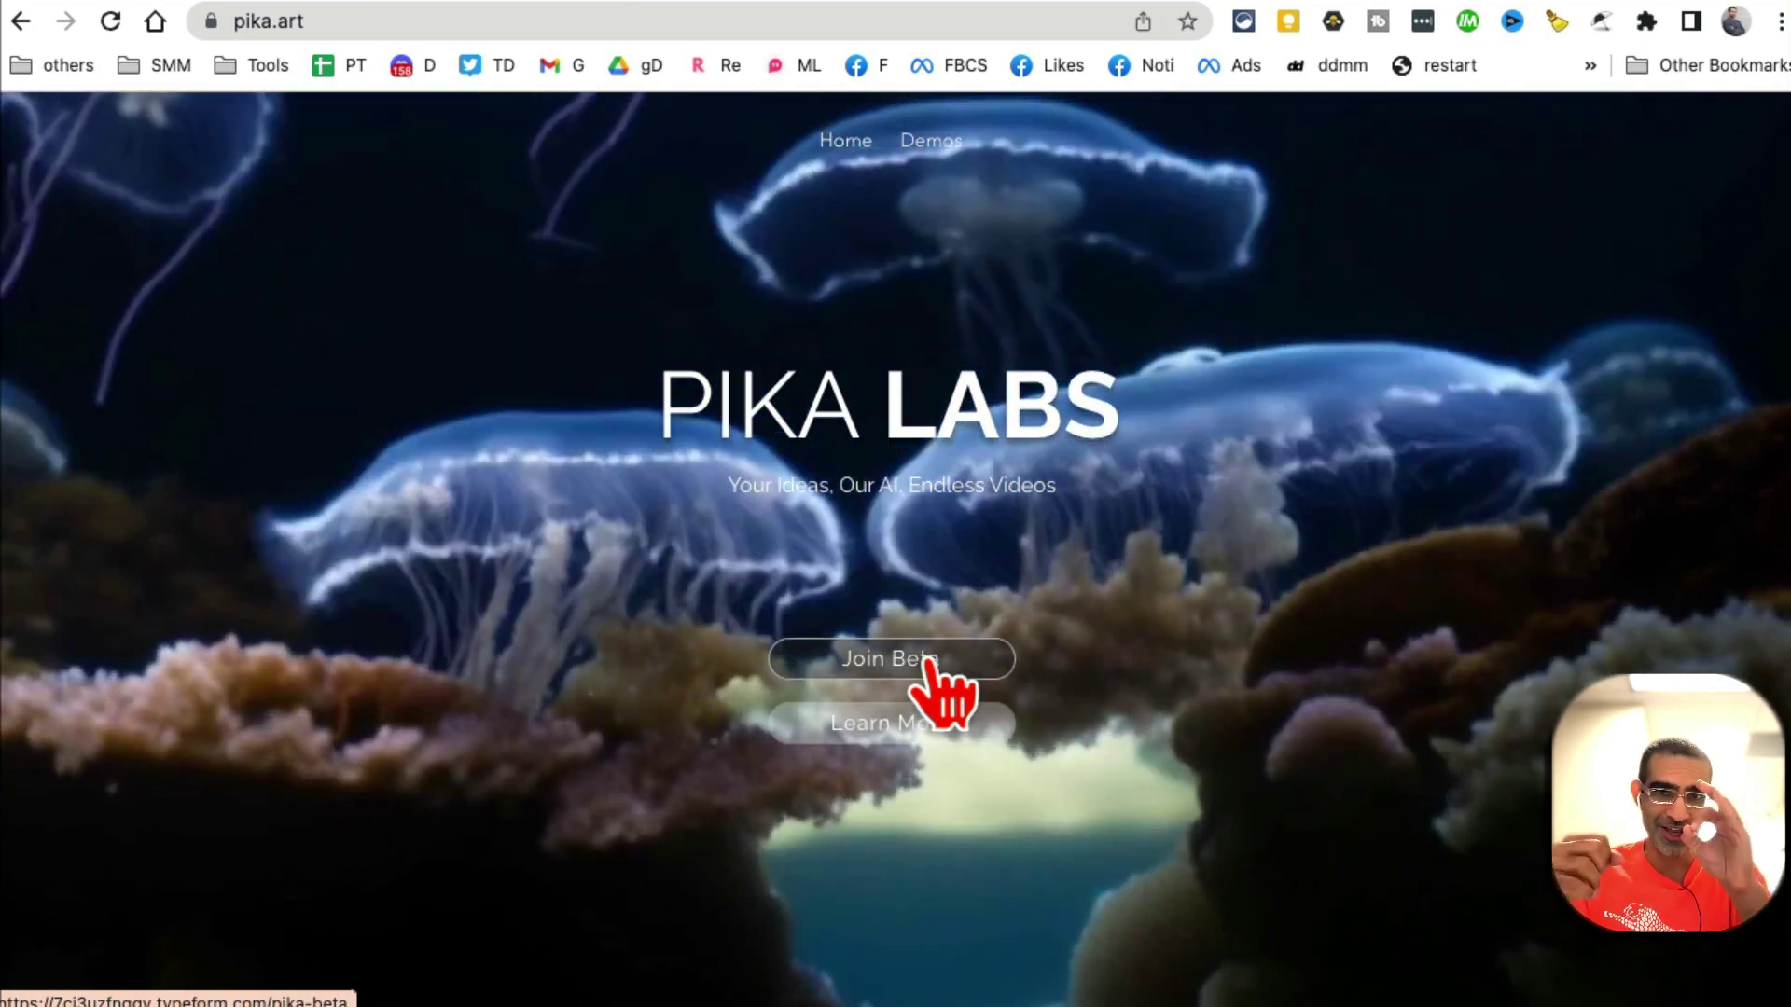
- Open the beta sign-up form, then go to the Pika server's #getting-started channel via Server Guide
{"action": "left_click", "coordinate": [928, 658]}
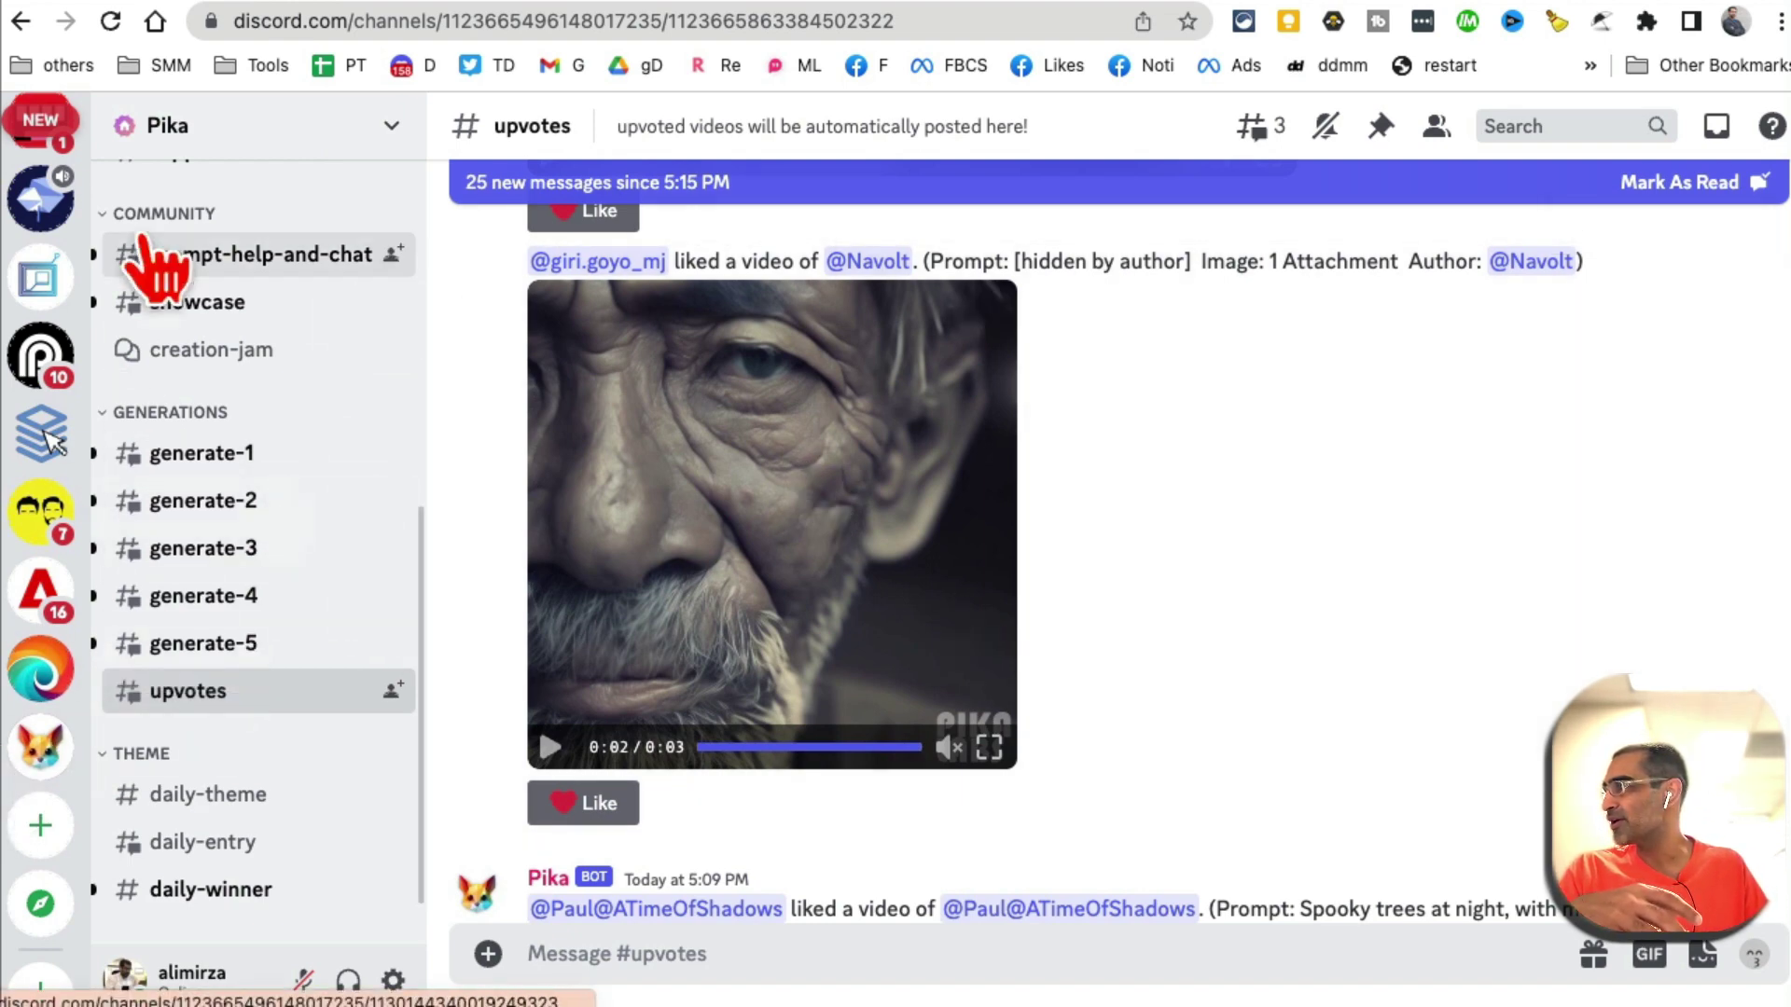
{"action": "scroll", "coordinate": [224, 653], "scroll_direction": "up", "scroll_amount": 6}
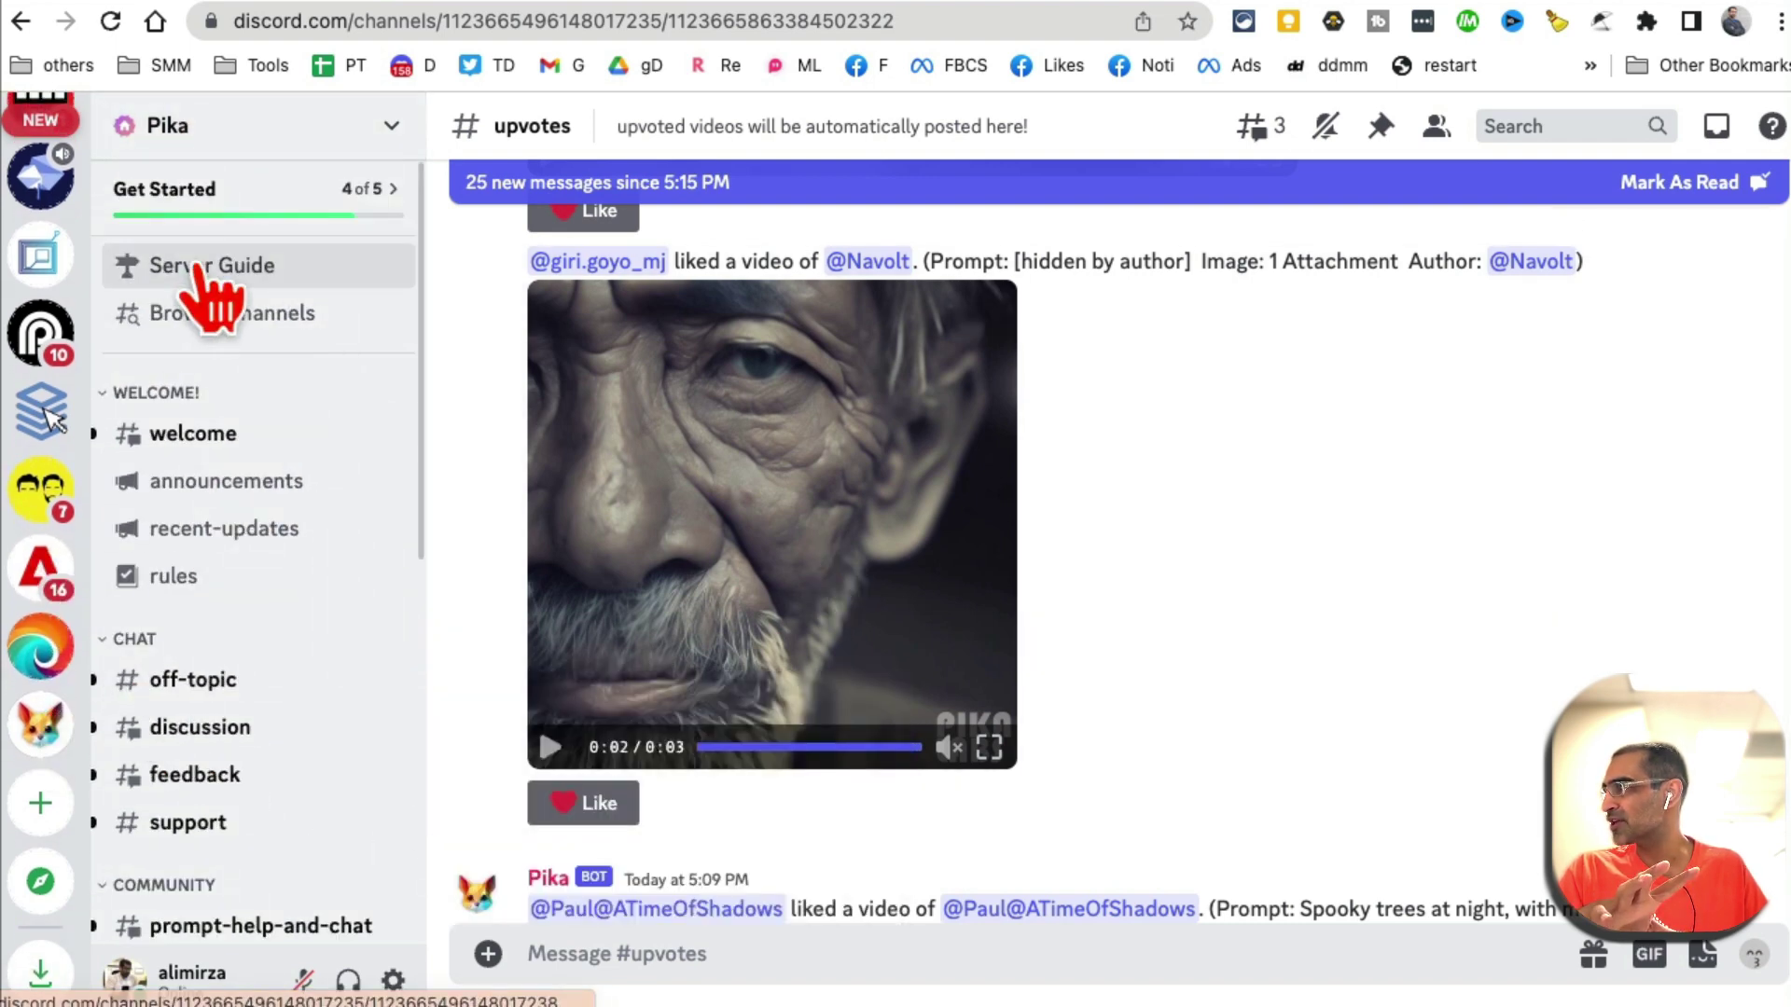
{"action": "left_click", "coordinate": [224, 229]}
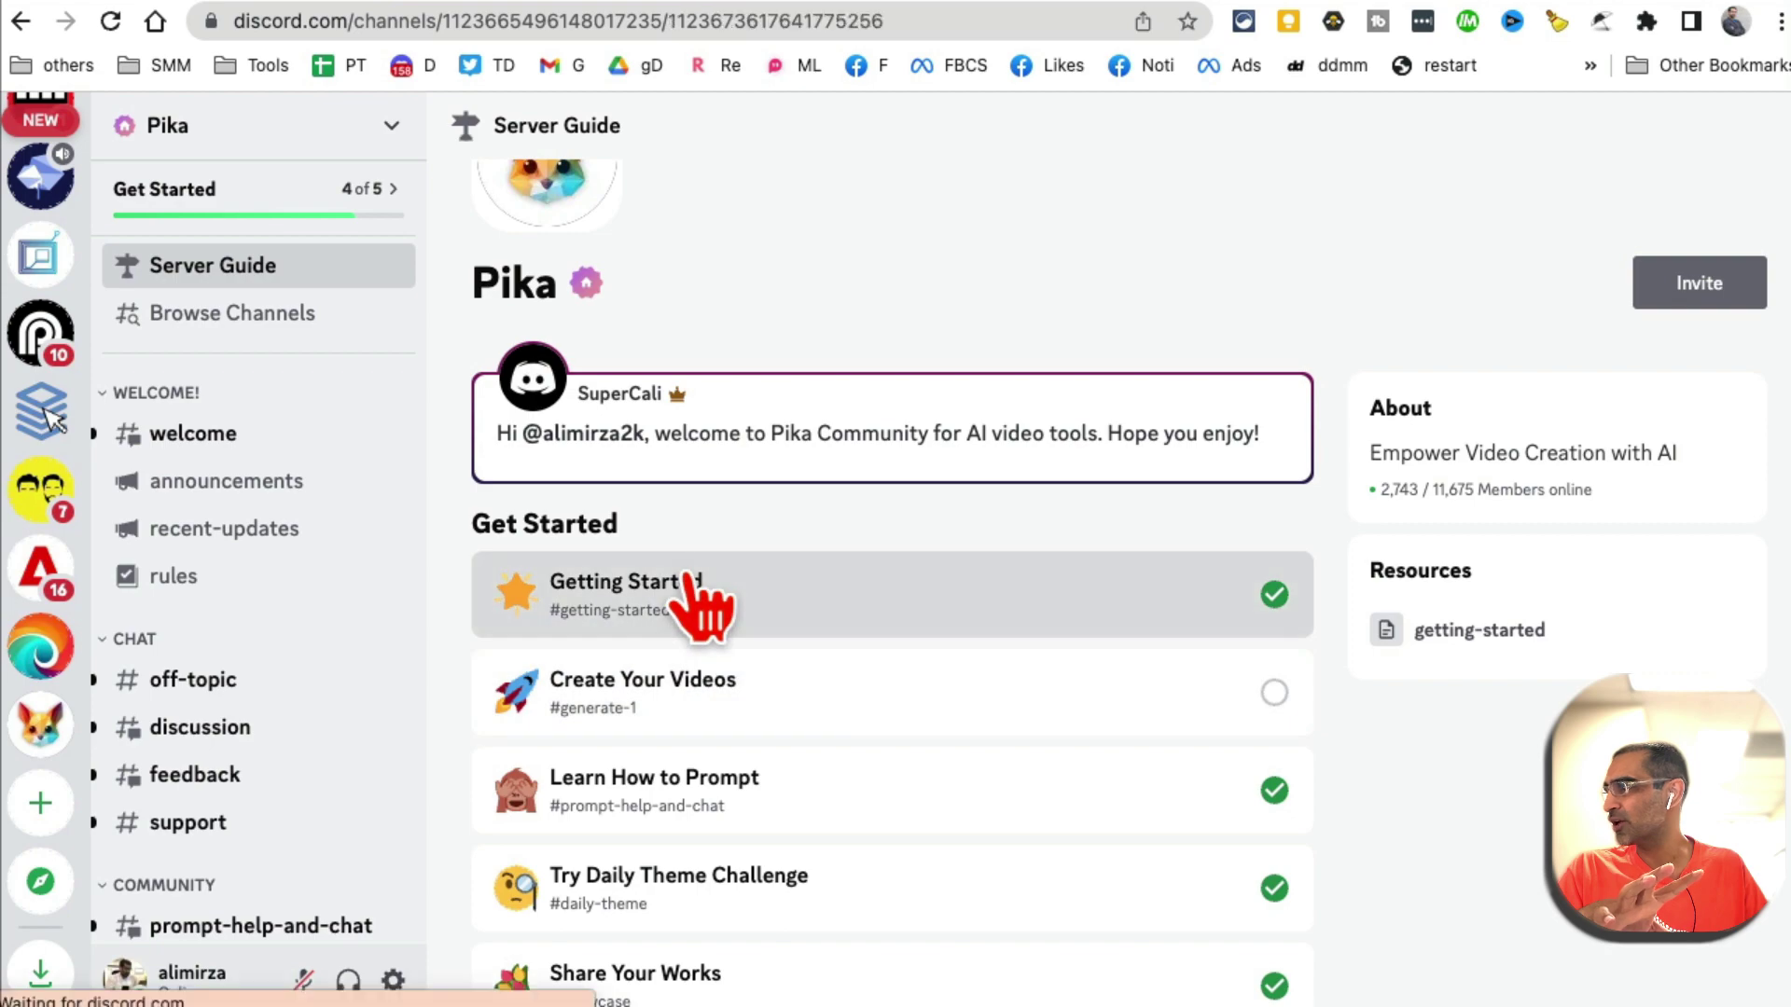
{"action": "left_click", "coordinate": [690, 602]}
- Highlight the /create command's optional prompt arguments, including the aspect ratio line
{"action": "scroll", "coordinate": [1119, 559], "scroll_direction": "up", "scroll_amount": 7}
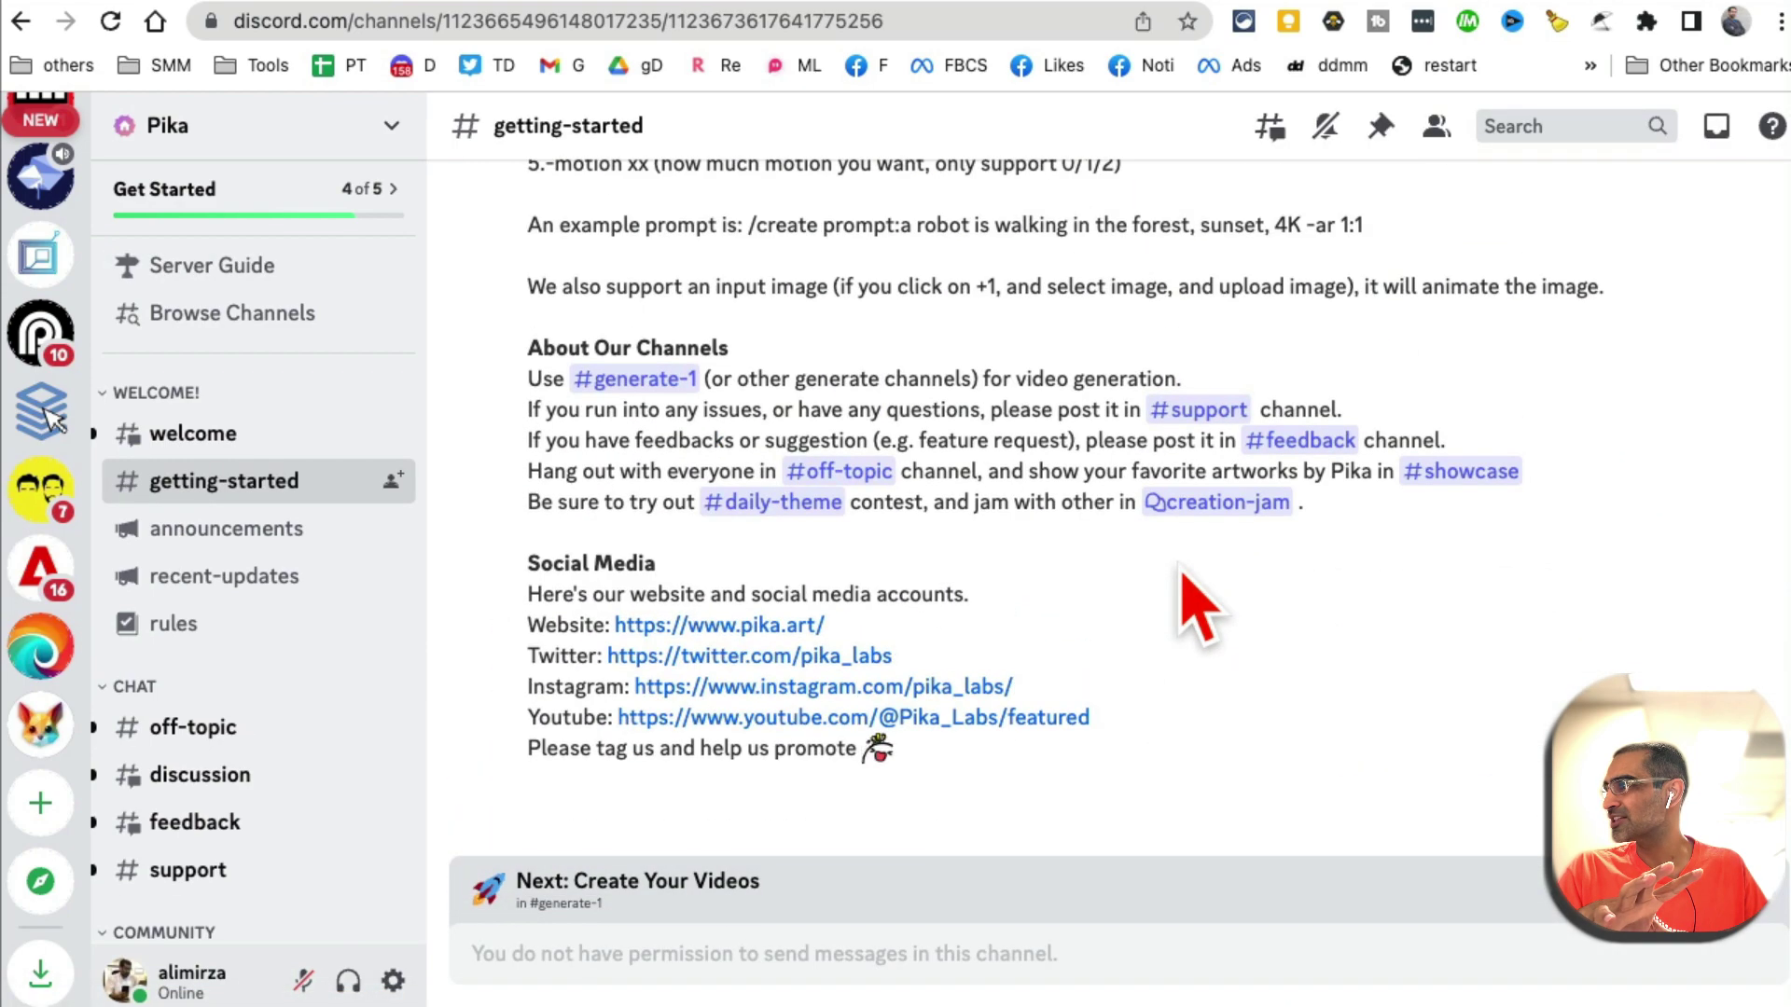
{"action": "scroll", "coordinate": [1184, 579], "scroll_direction": "up", "scroll_amount": 3}
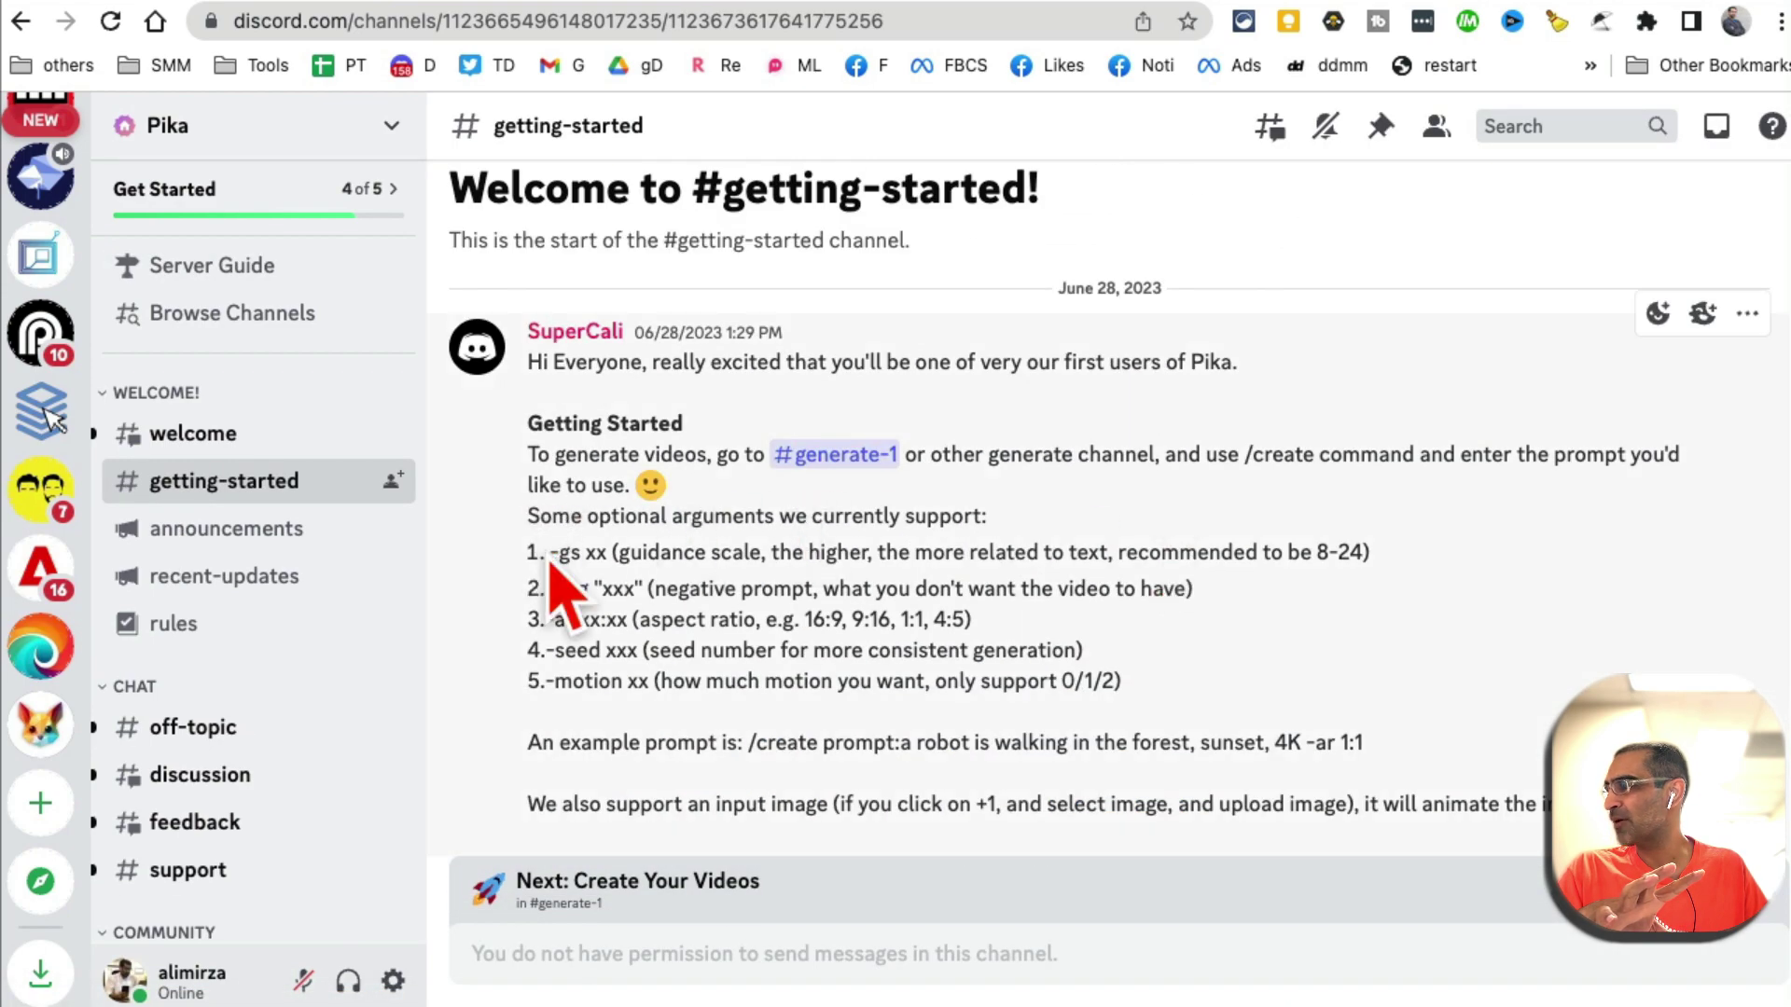
{"action": "left_click_drag", "start_coordinate": [549, 552], "coordinate": [1124, 681]}
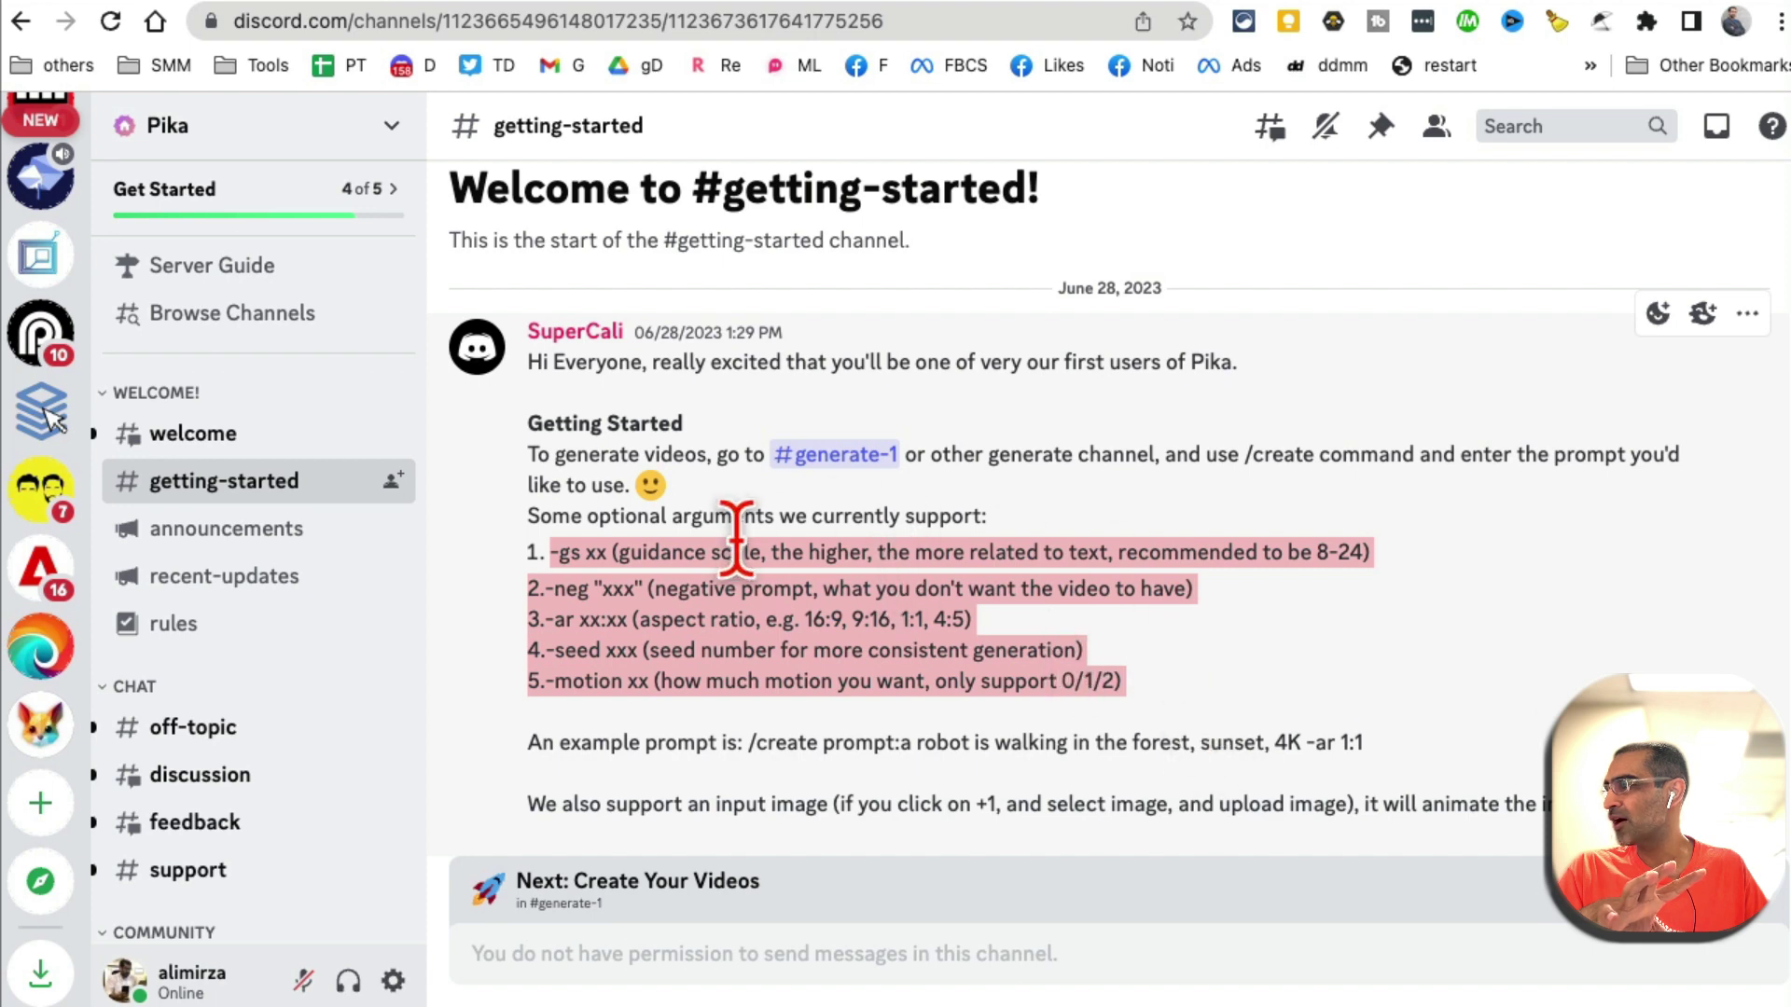
{"action": "left_click", "coordinate": [1086, 667]}
{"action": "left_click_drag", "start_coordinate": [1263, 719], "coordinate": [524, 576]}
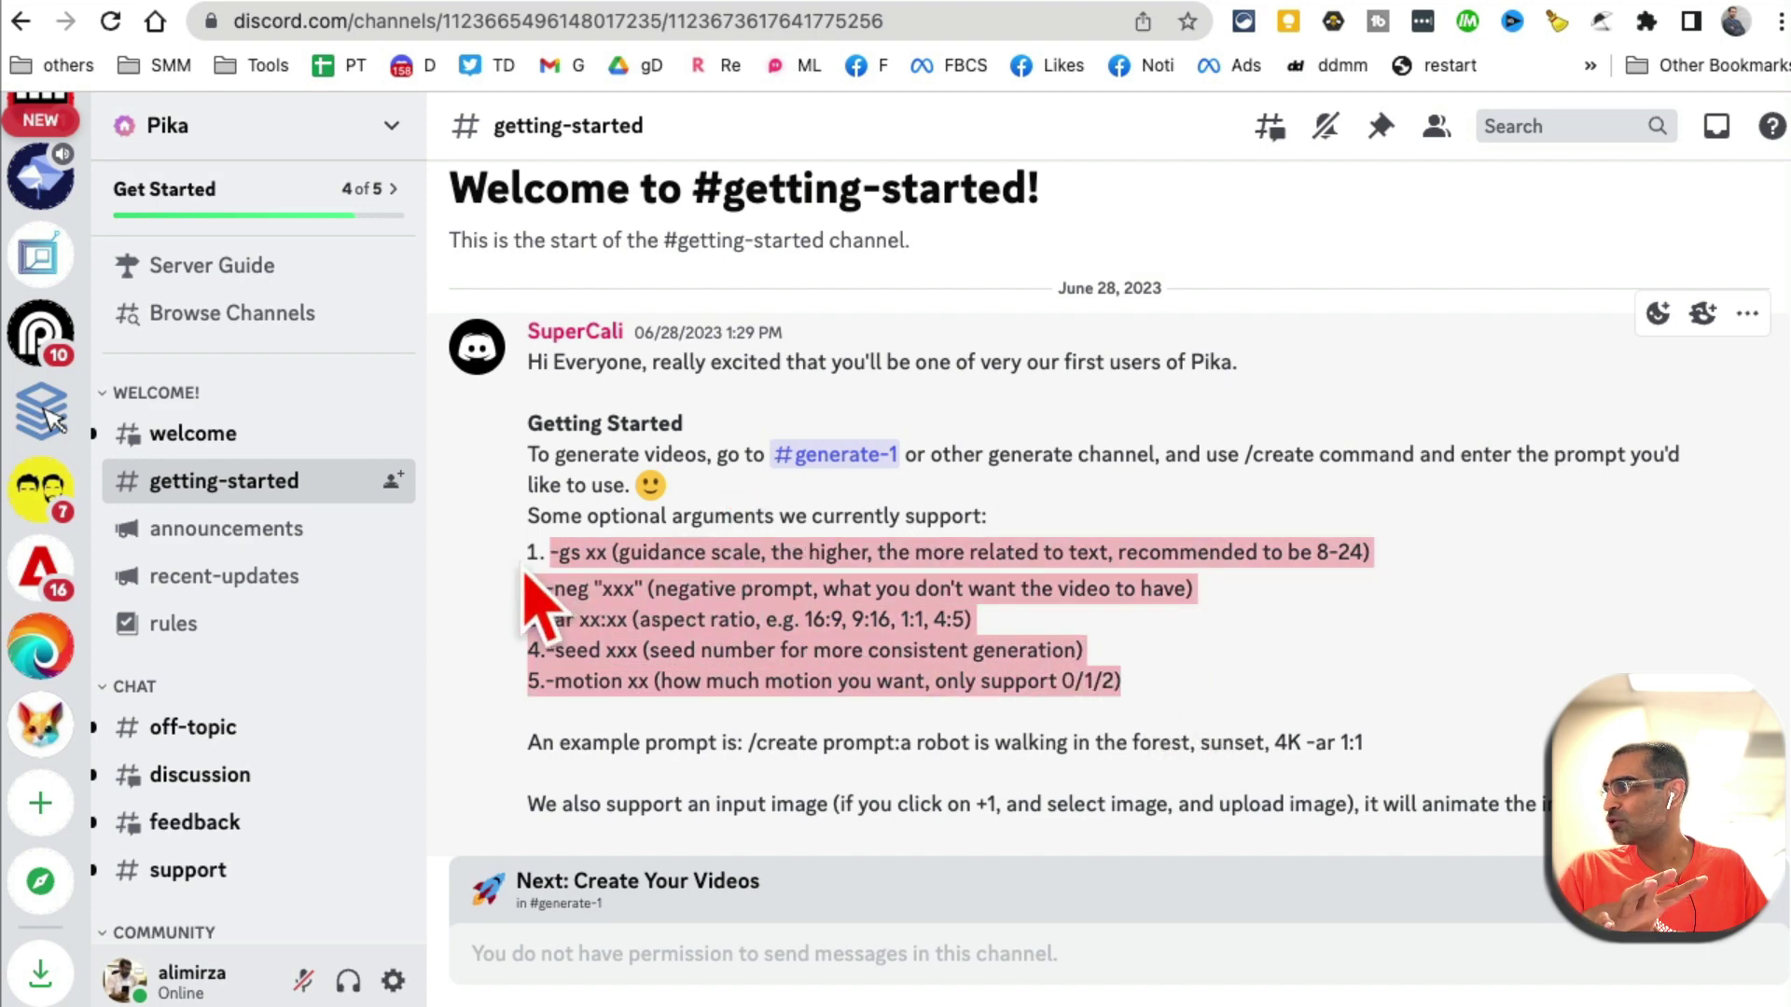
{"action": "triple_click", "coordinate": [682, 619]}
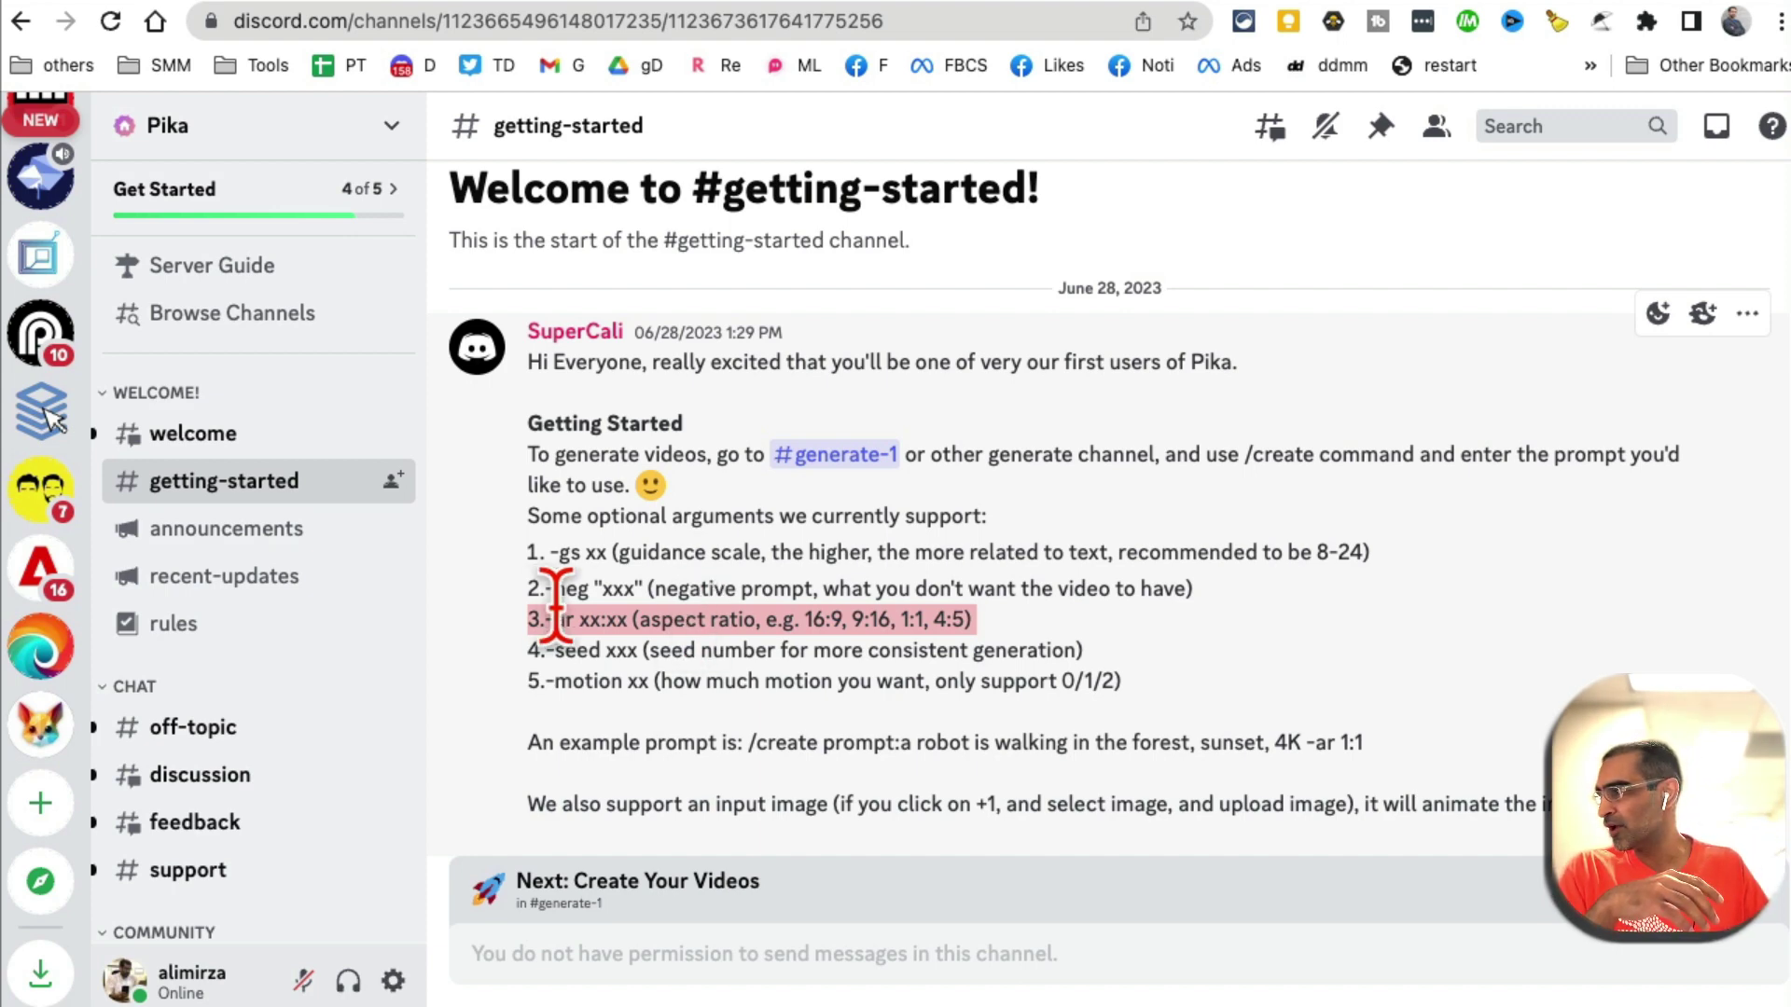
{"action": "left_click", "coordinate": [601, 623]}
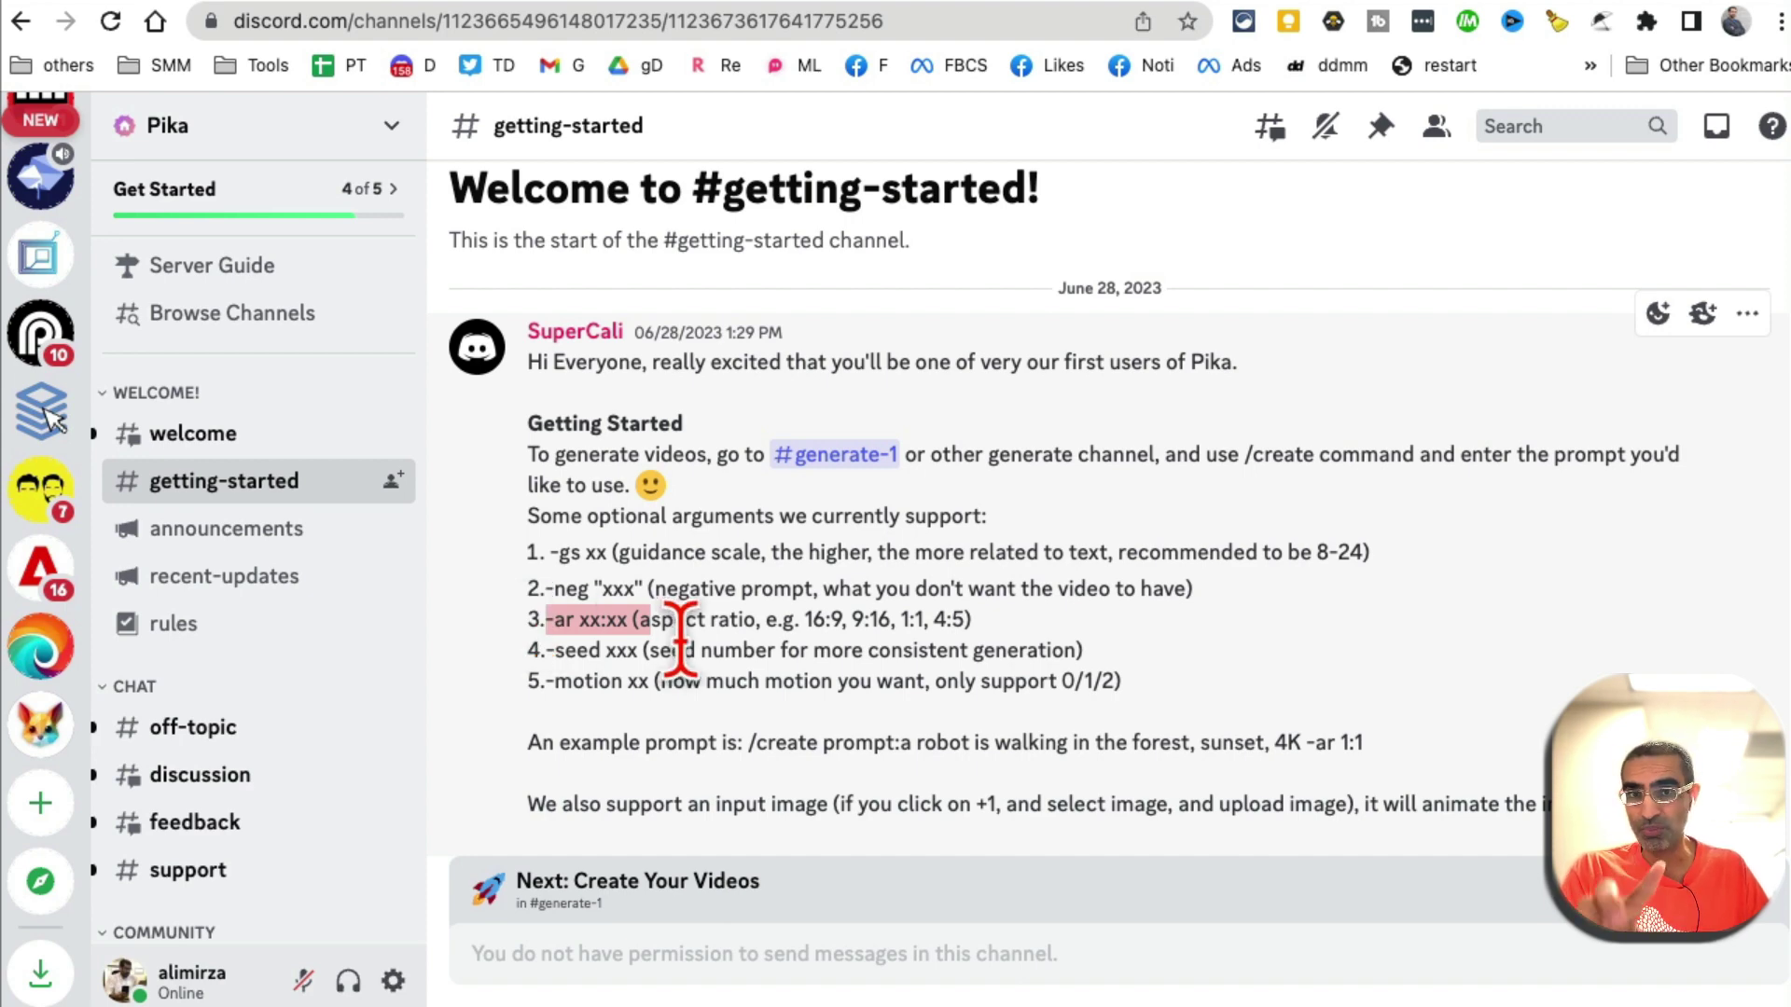
- Browse the rules channel and the creation-jam forum posts
{"action": "left_click", "coordinate": [214, 620]}
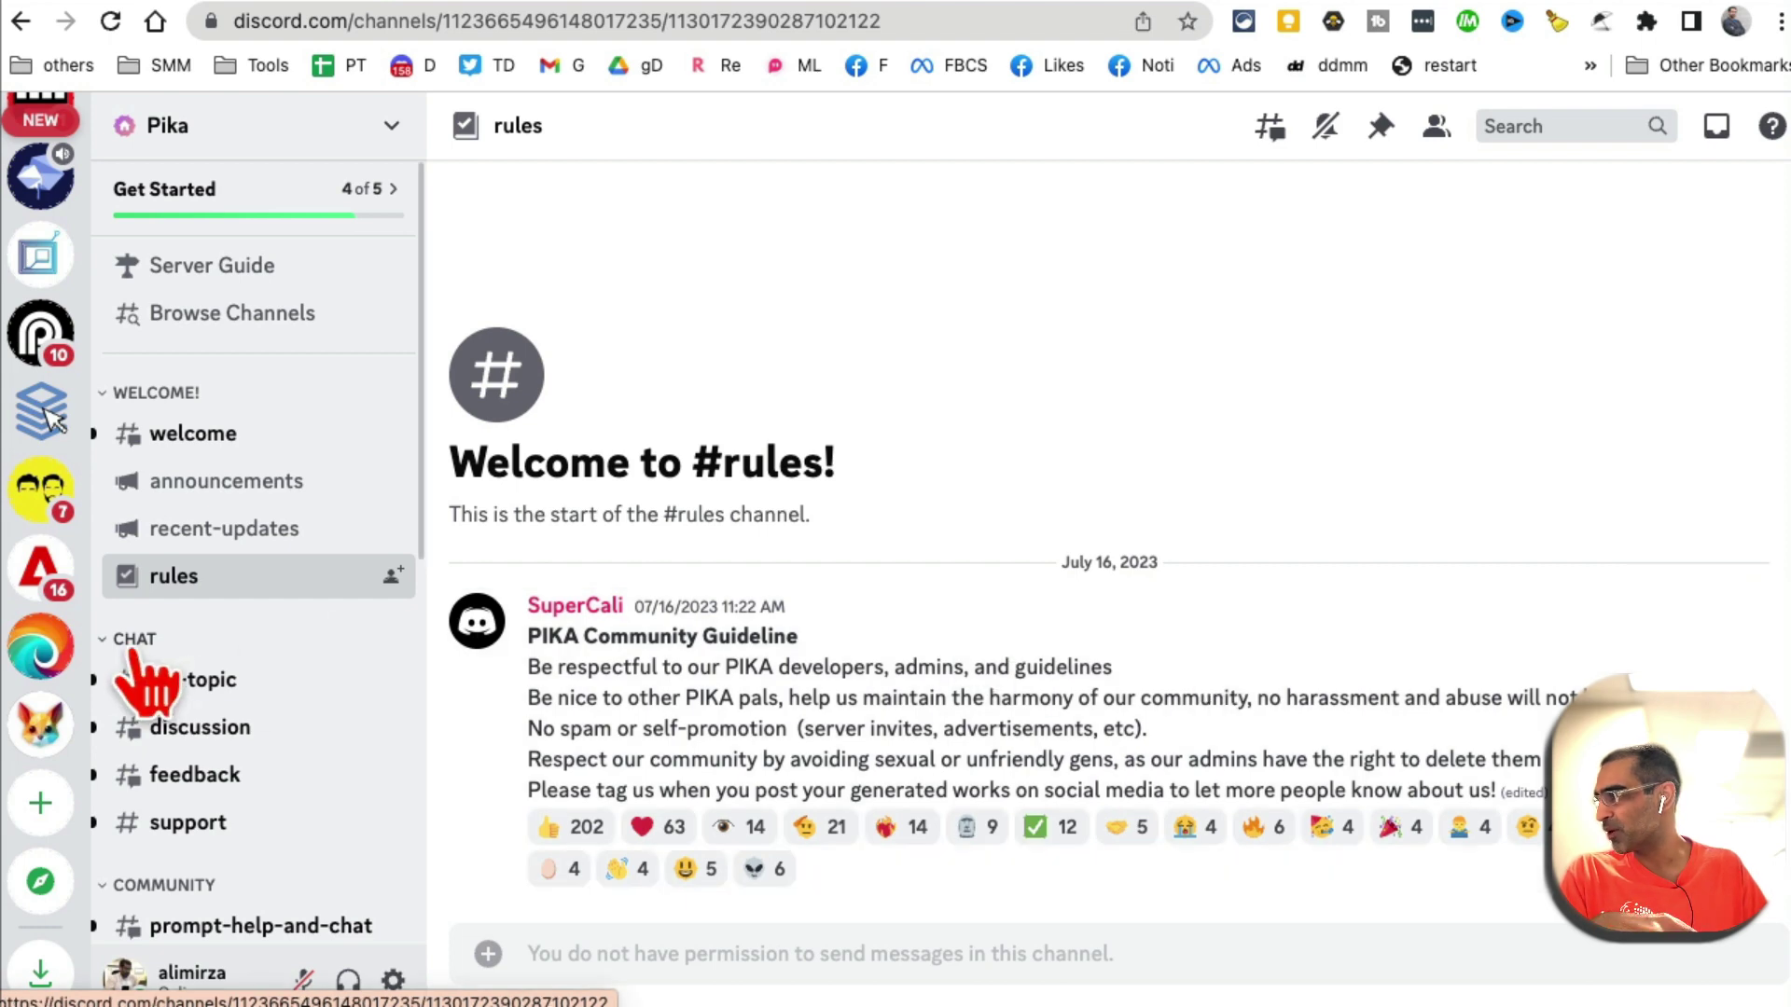
{"action": "scroll", "coordinate": [320, 731], "scroll_direction": "down", "scroll_amount": 5}
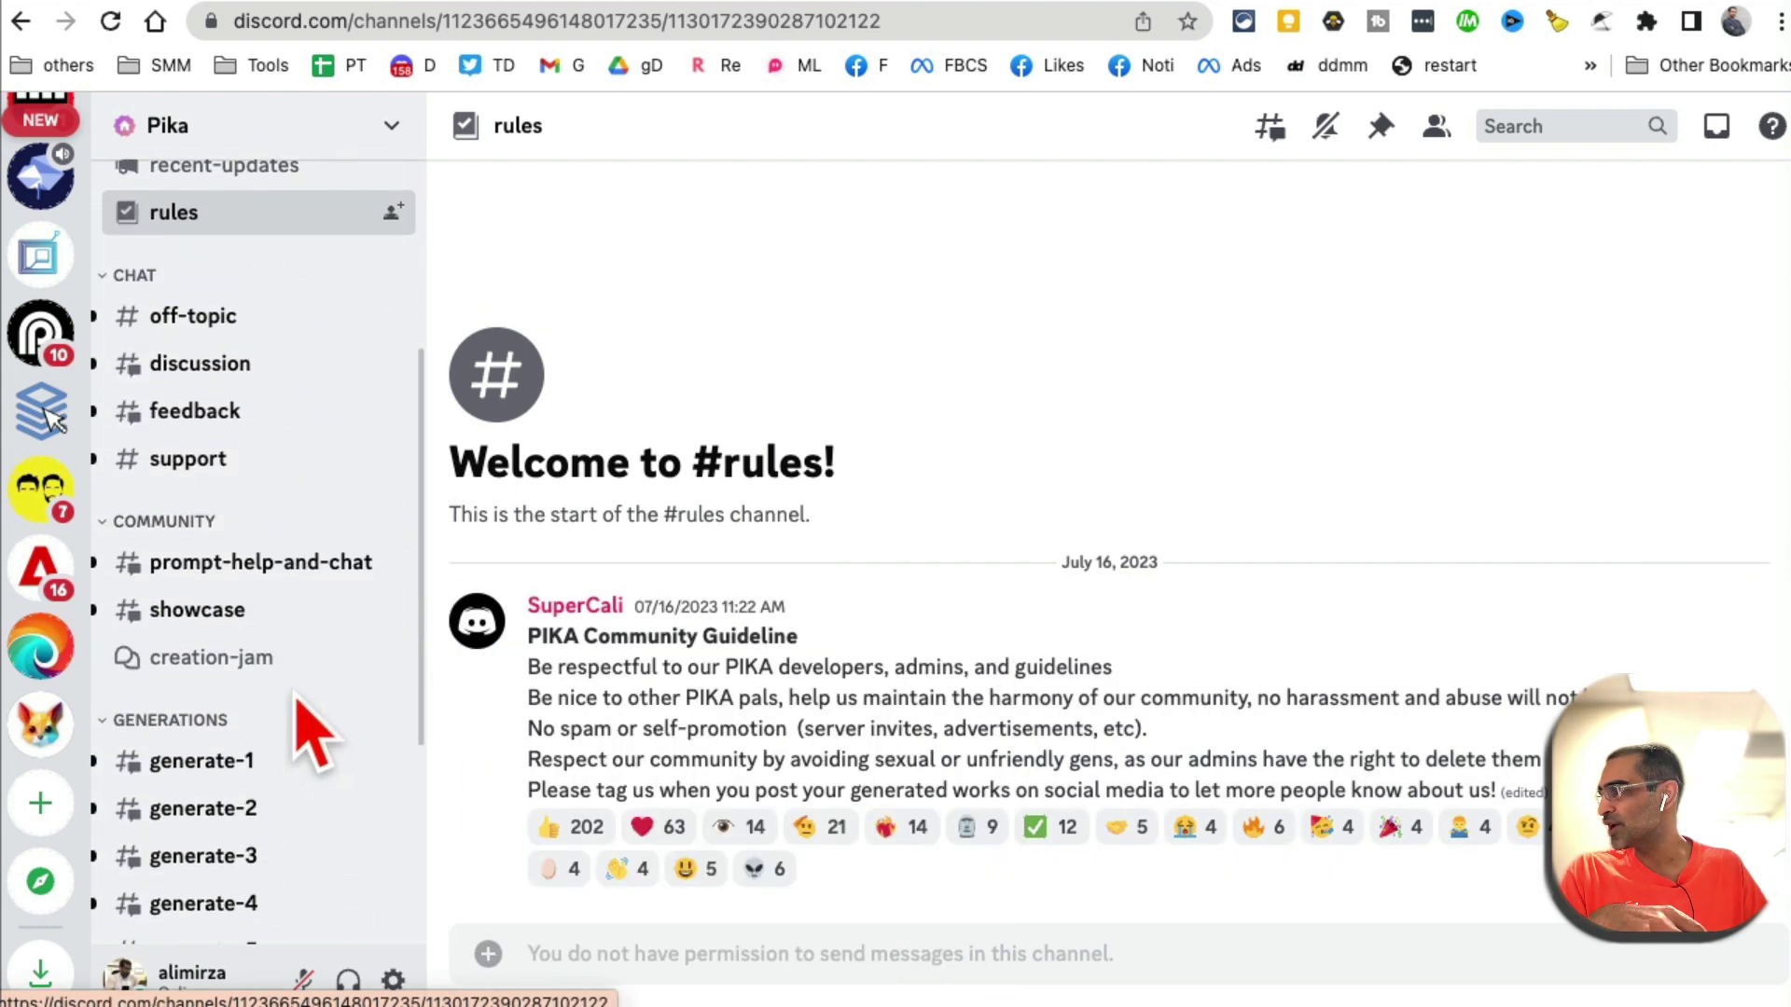
{"action": "left_click", "coordinate": [205, 664]}
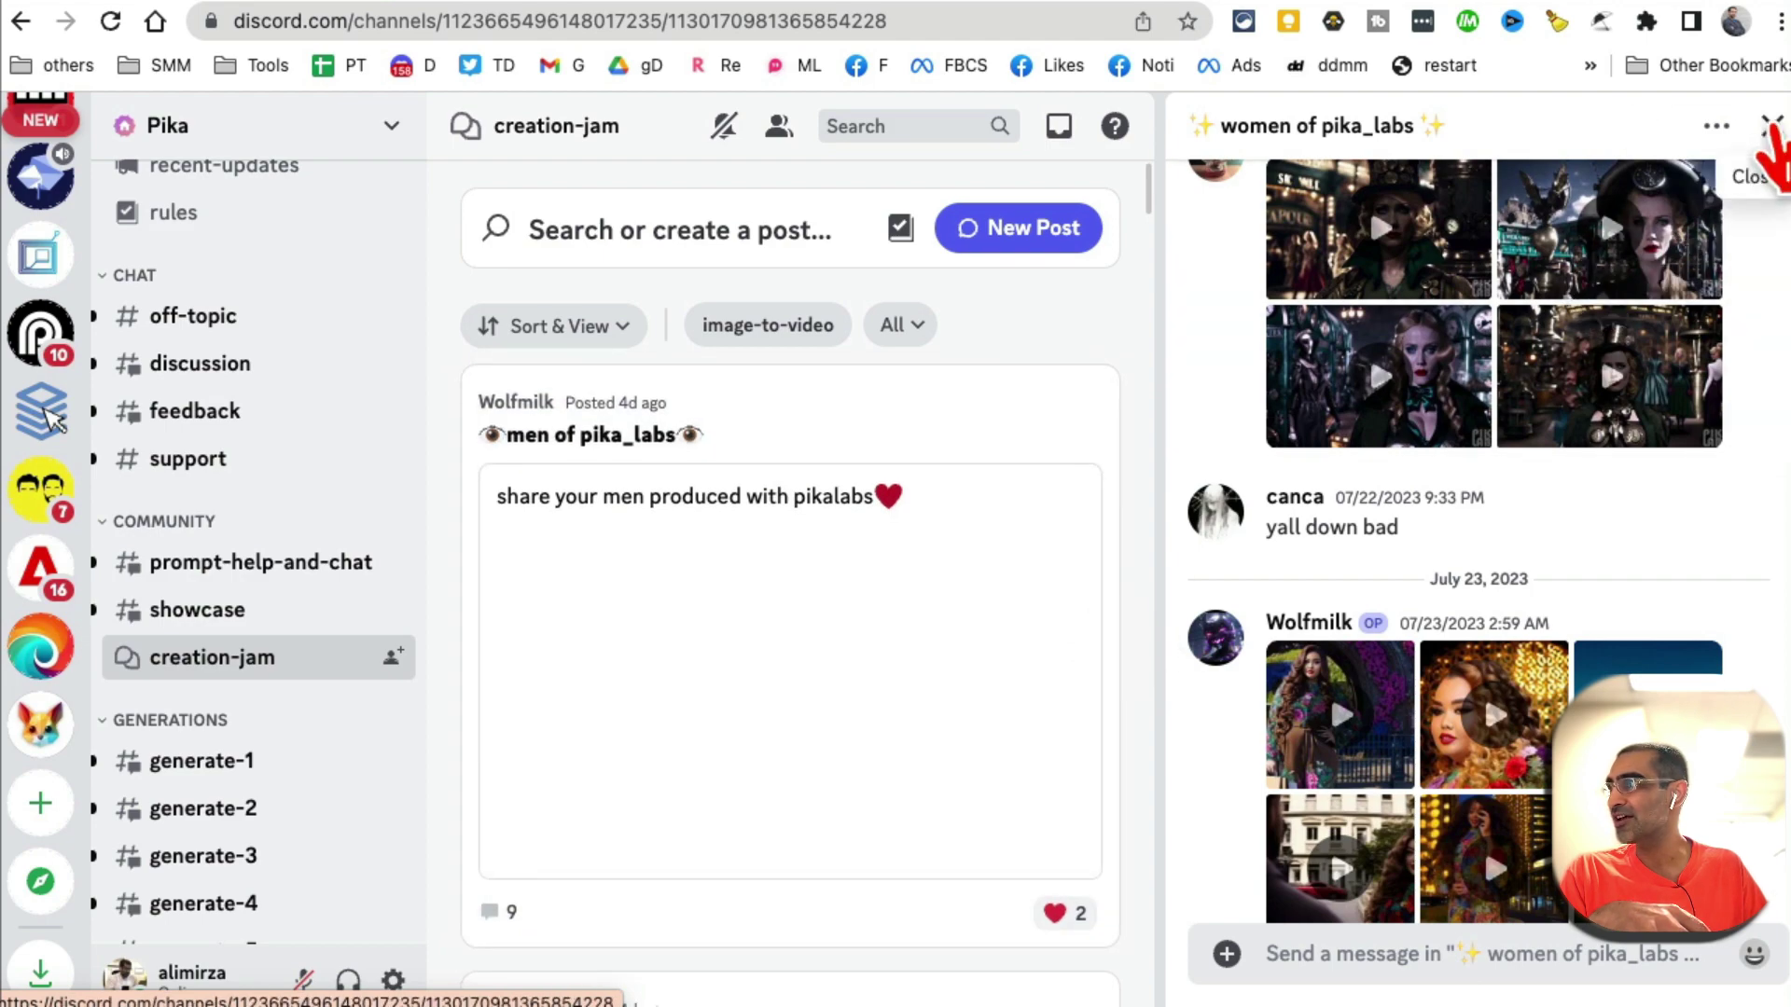
{"action": "left_click", "coordinate": [1770, 127]}
{"action": "scroll", "coordinate": [1184, 550], "scroll_direction": "down", "scroll_amount": 5}
{"action": "scroll", "coordinate": [1183, 583], "scroll_direction": "down", "scroll_amount": 10}
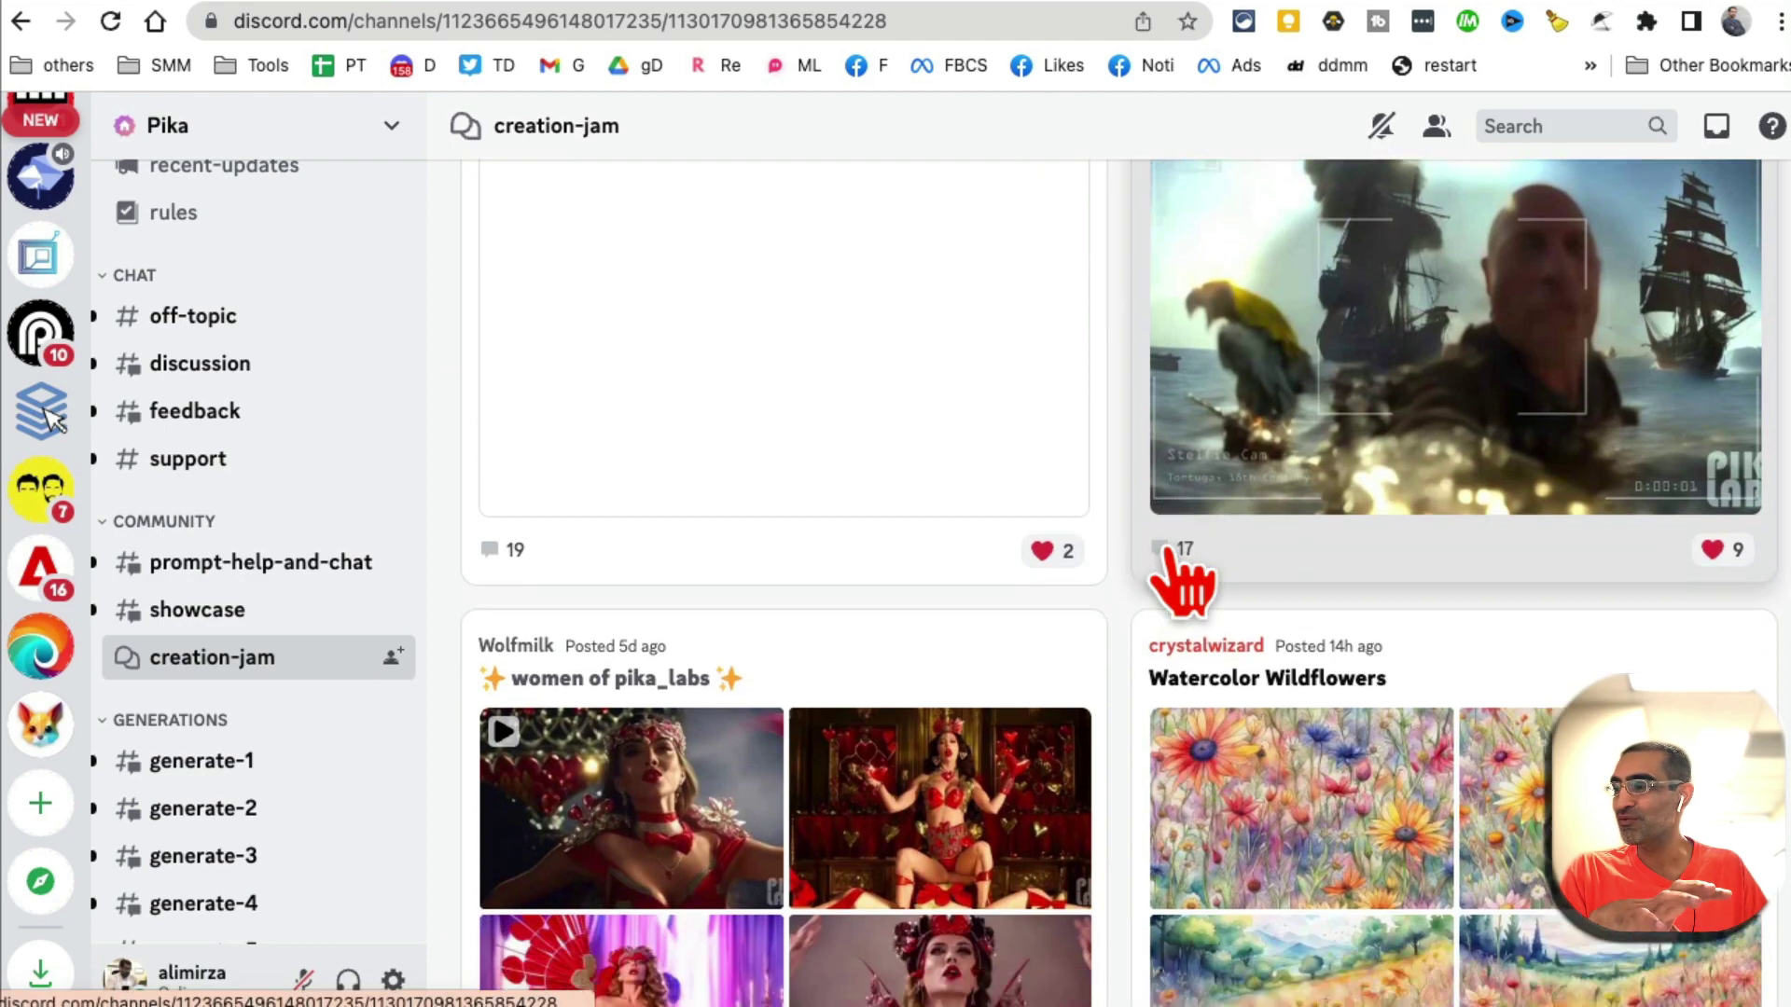
{"action": "scroll", "coordinate": [1194, 587], "scroll_direction": "down", "scroll_amount": 12}
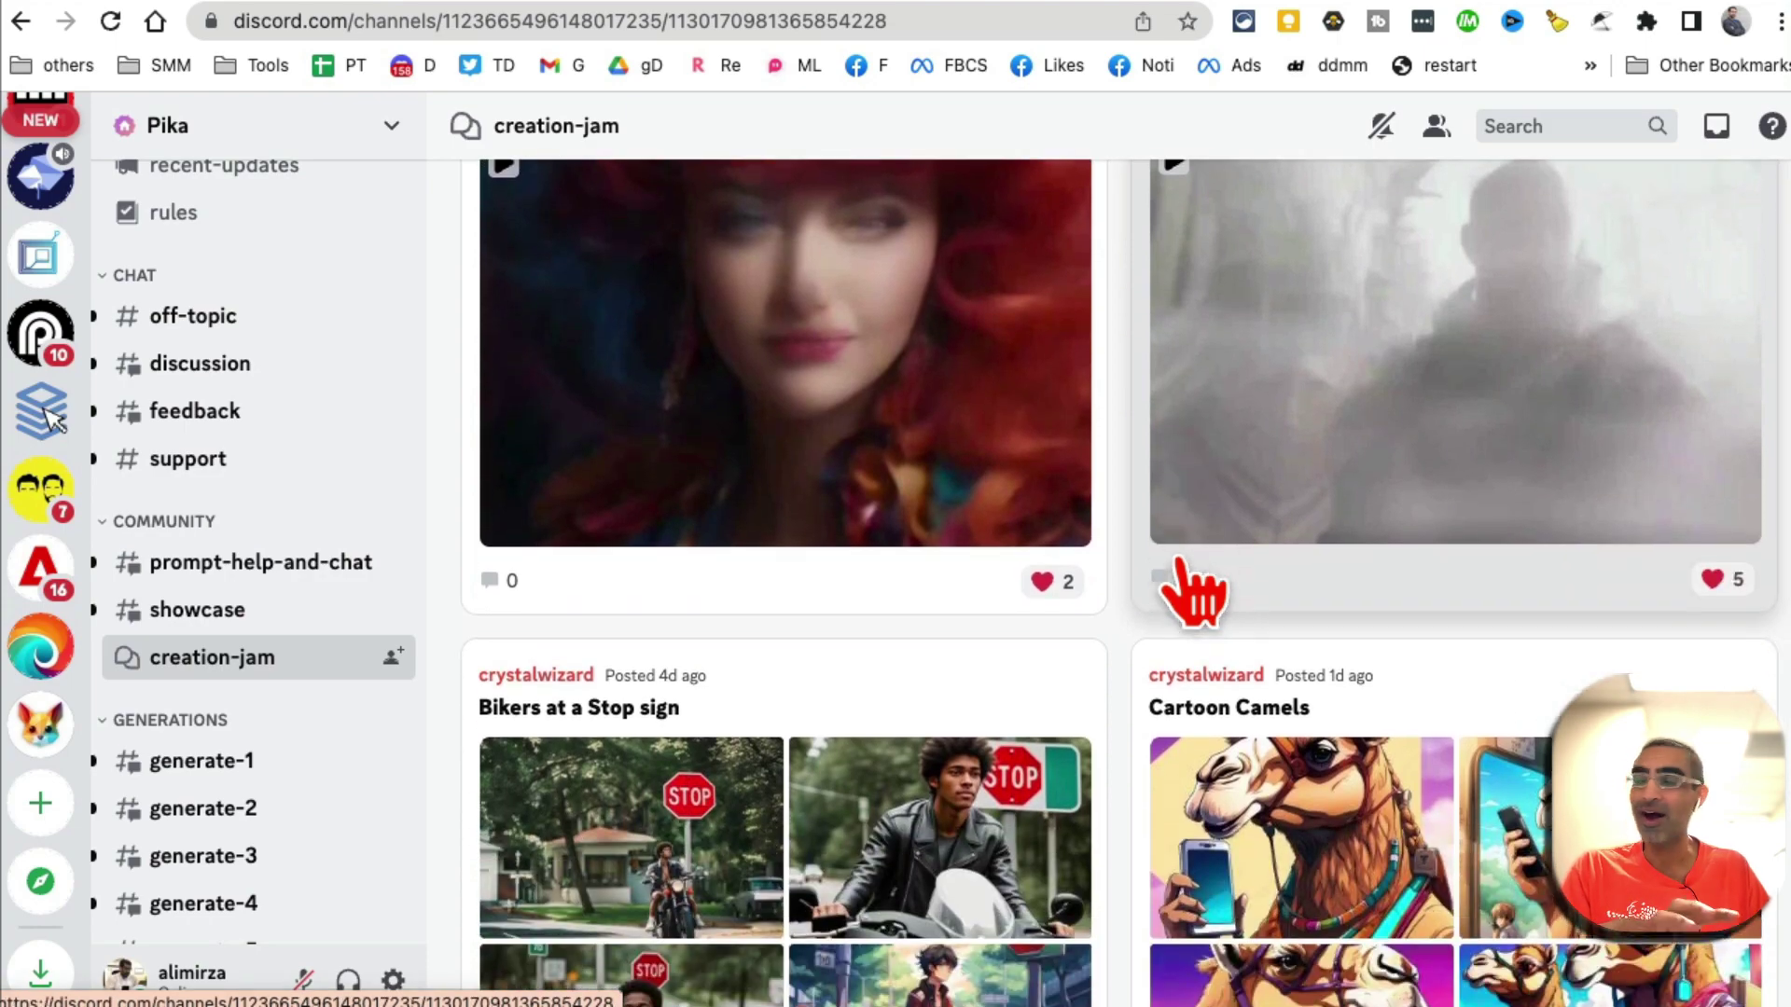
{"action": "scroll", "coordinate": [1255, 578], "scroll_direction": "down", "scroll_amount": 9}
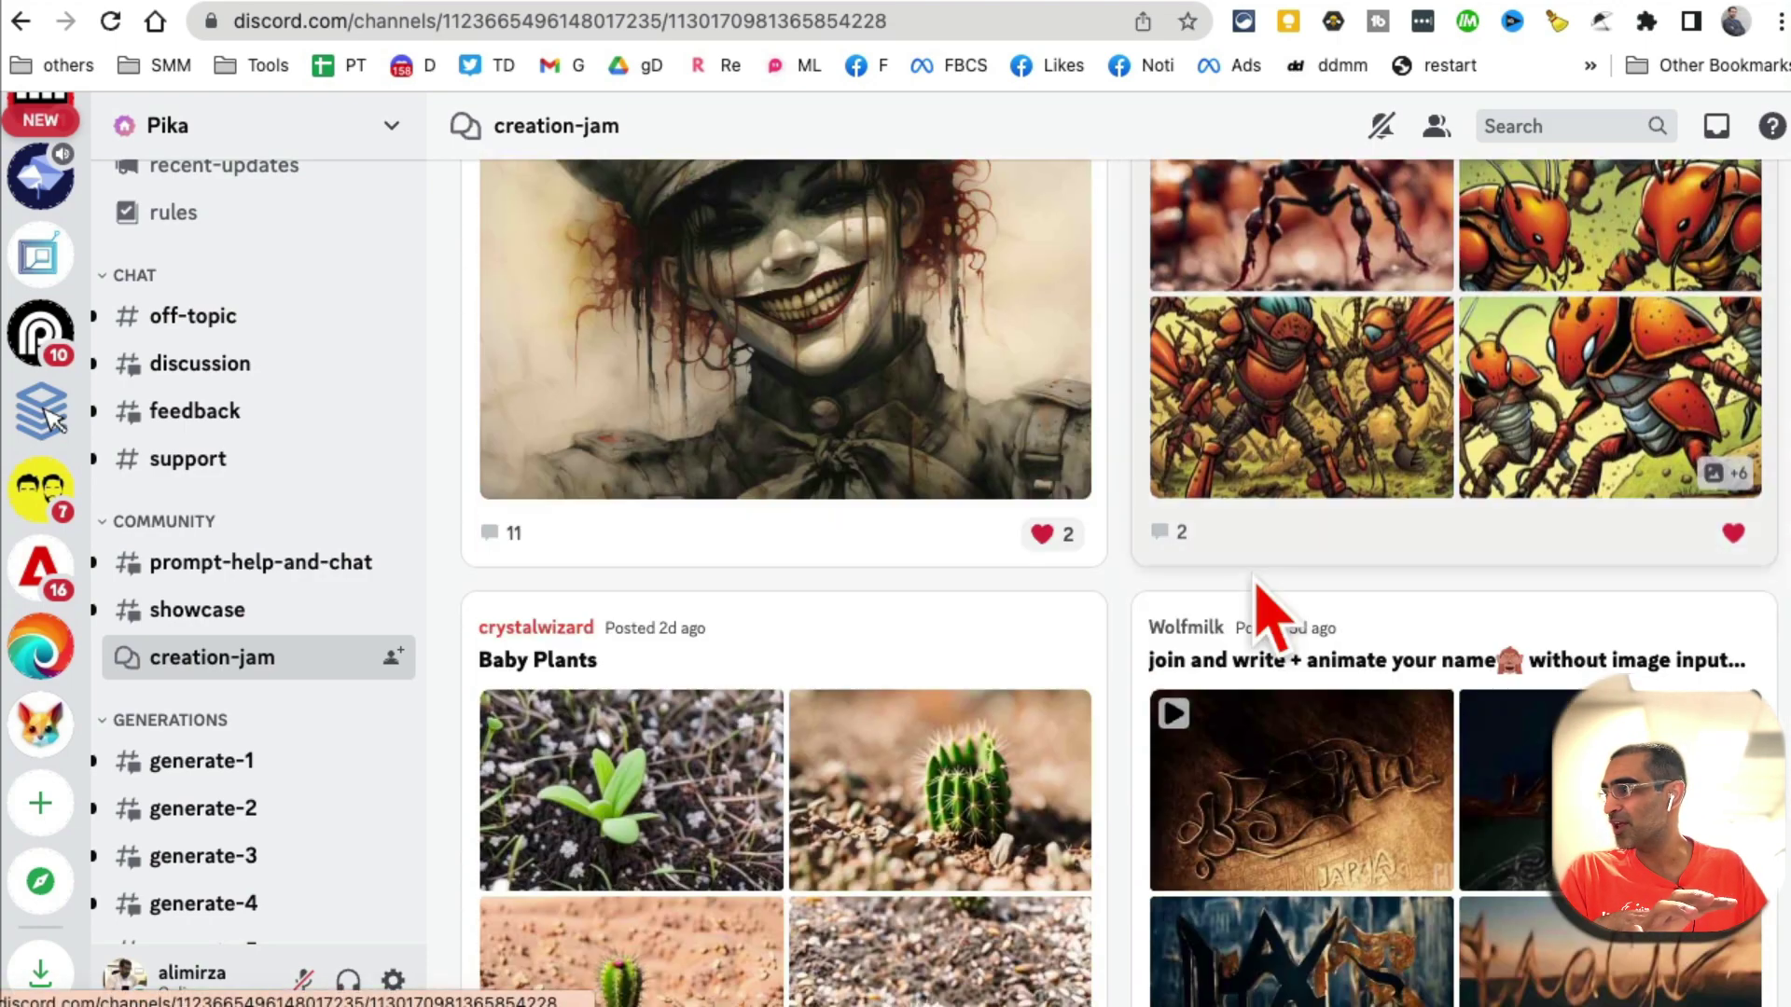
{"action": "left_click", "coordinate": [343, 657]}
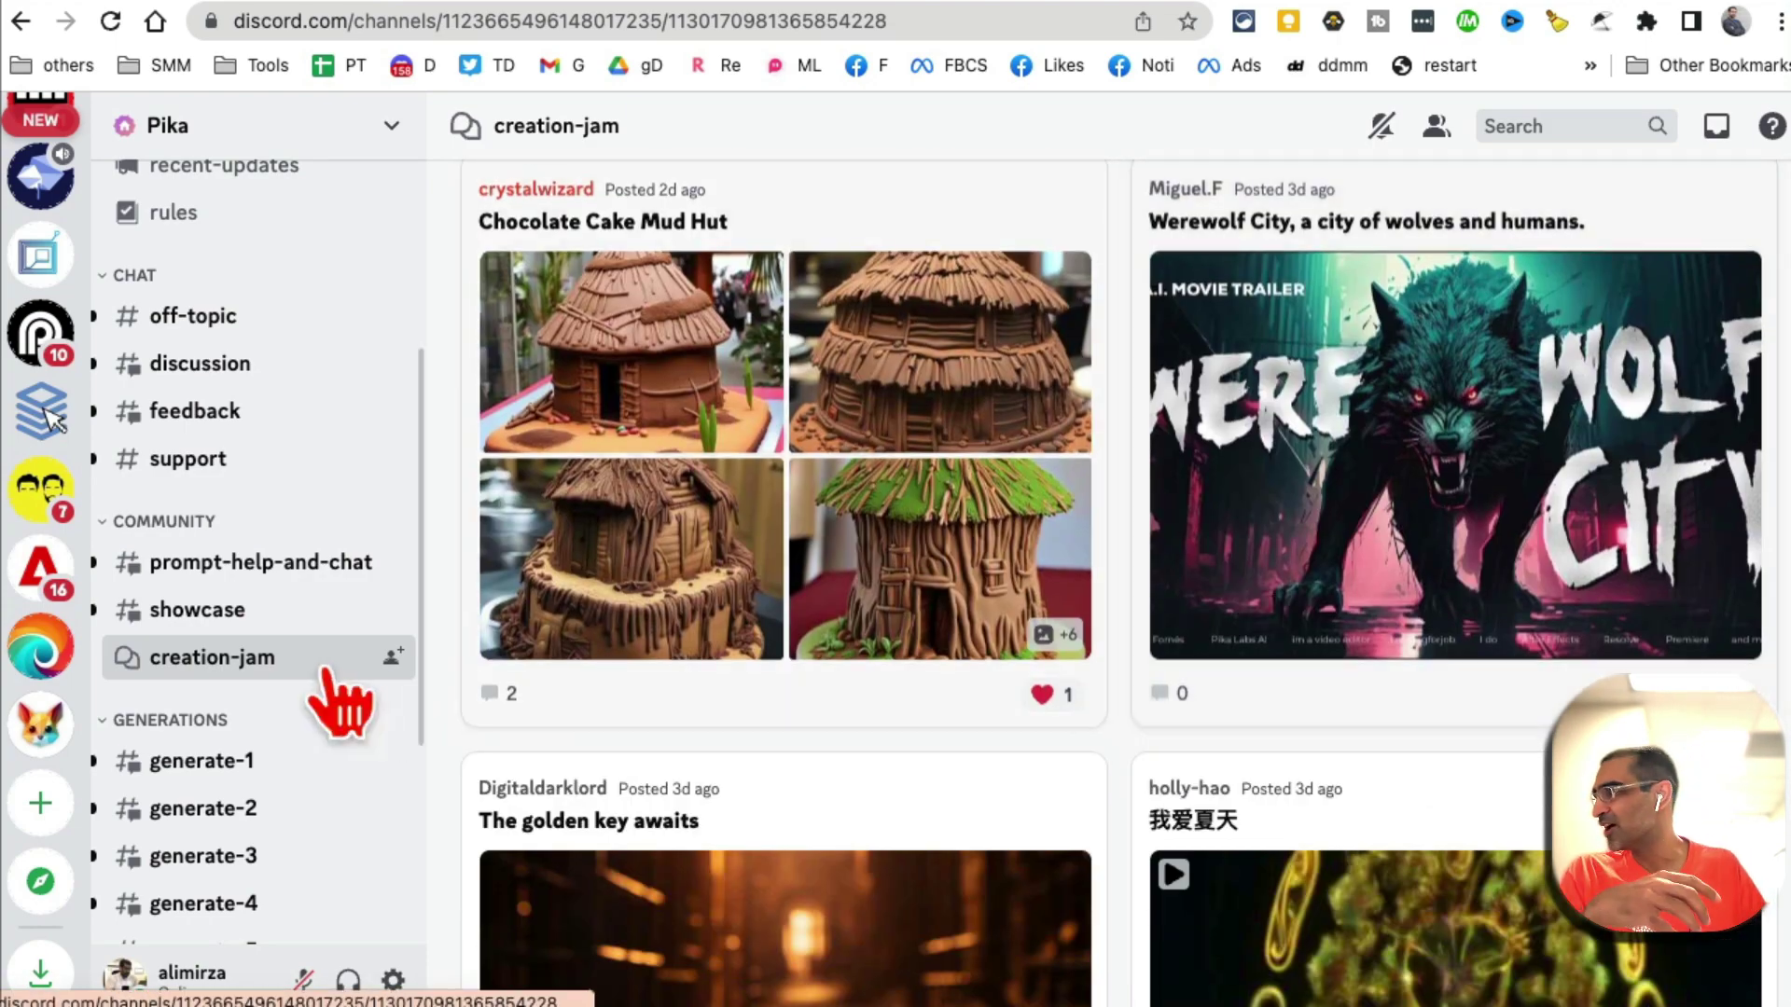
- Open #prompt-help-and-chat and scroll through the community questions
{"action": "left_click", "coordinate": [373, 563]}
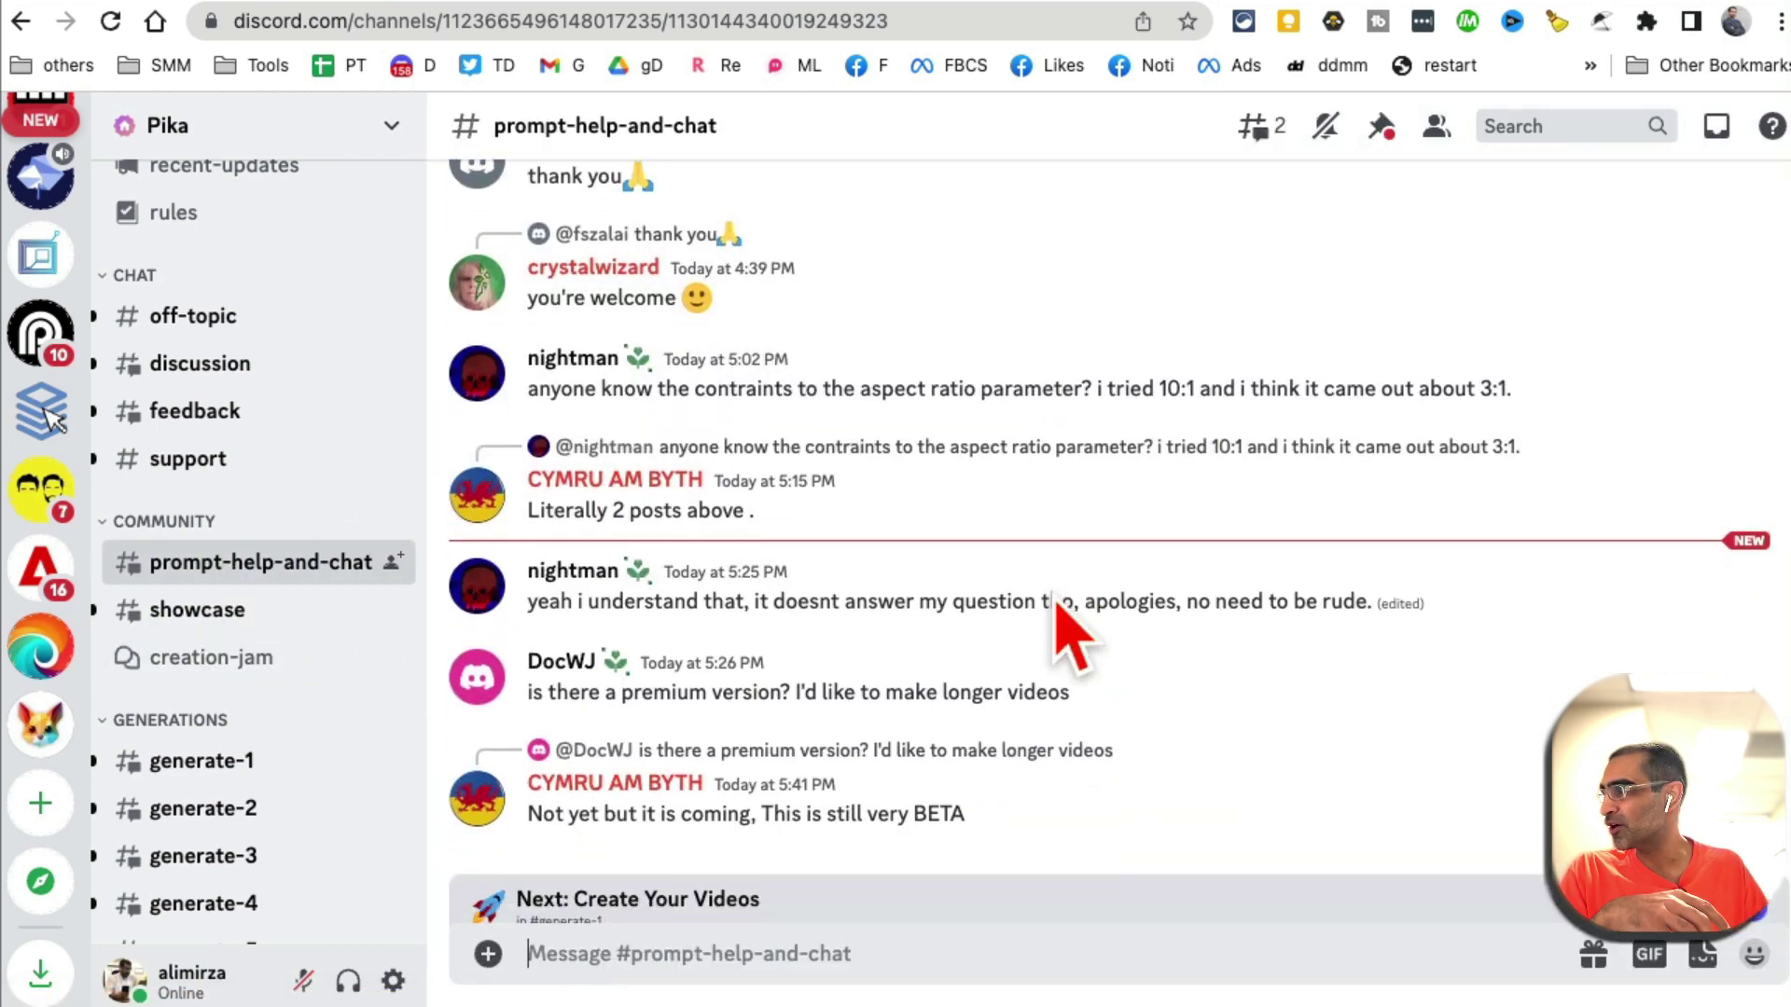
{"action": "mouse_move", "coordinate": [384, 564]}
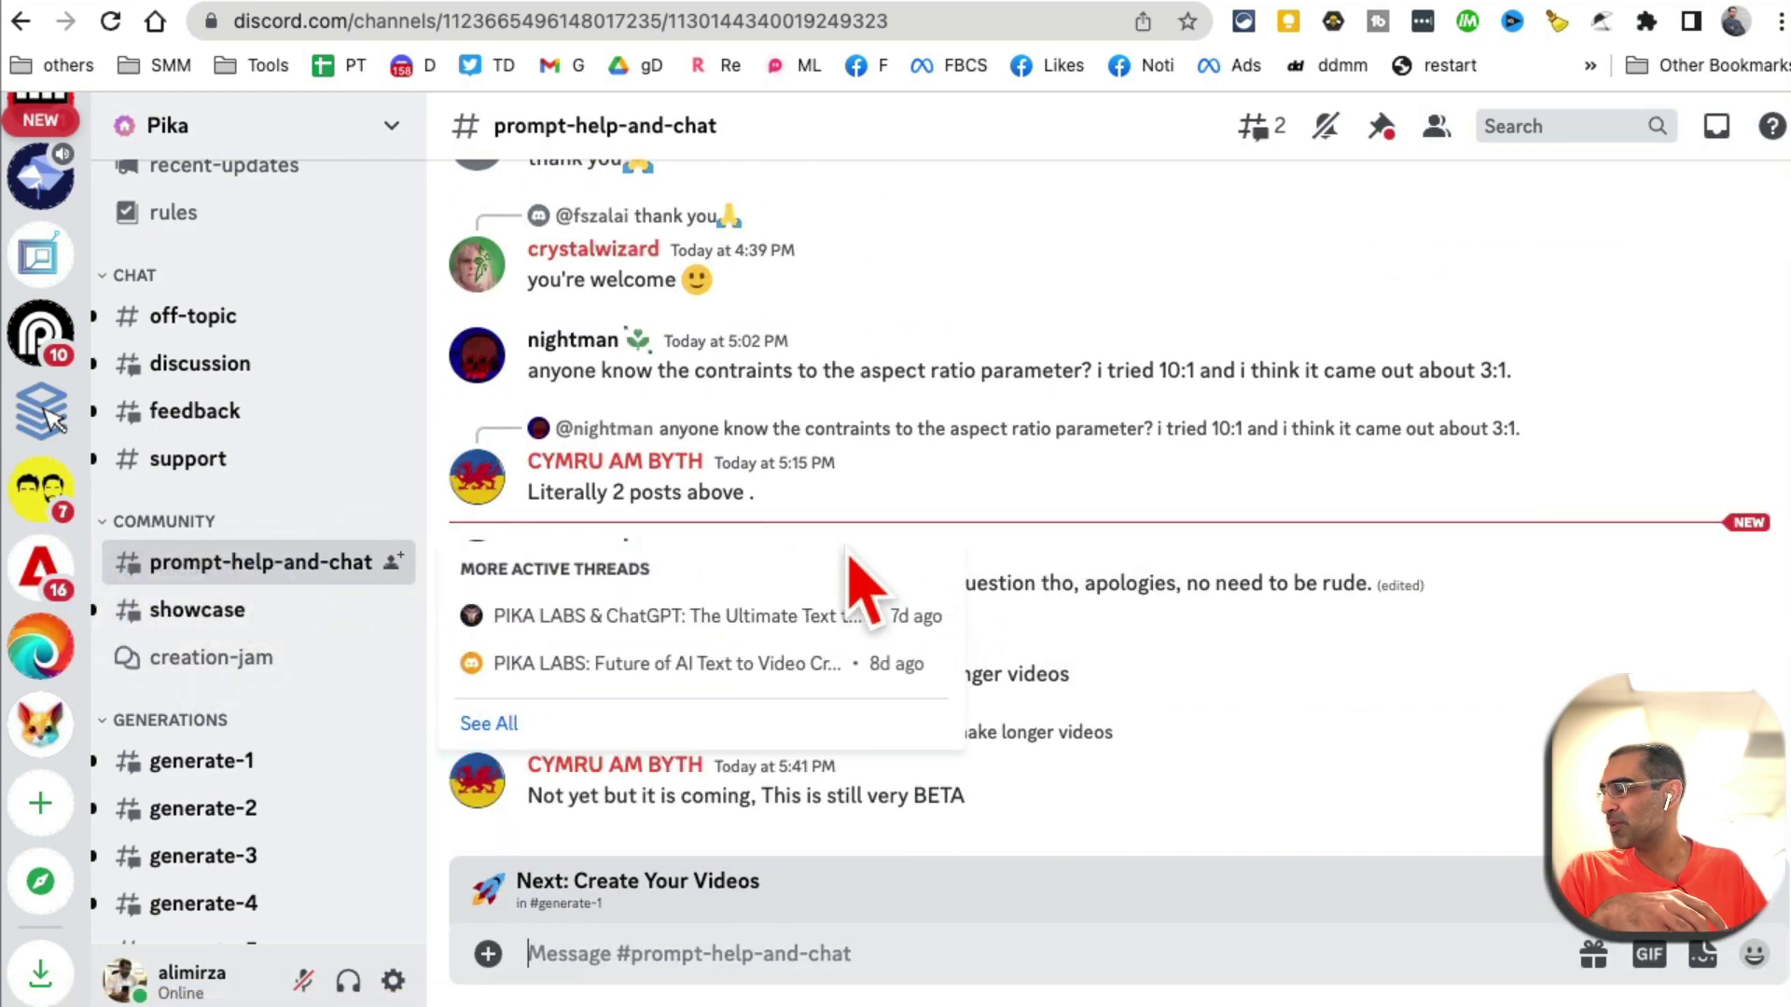
{"action": "scroll", "coordinate": [998, 619], "scroll_direction": "up", "scroll_amount": 15}
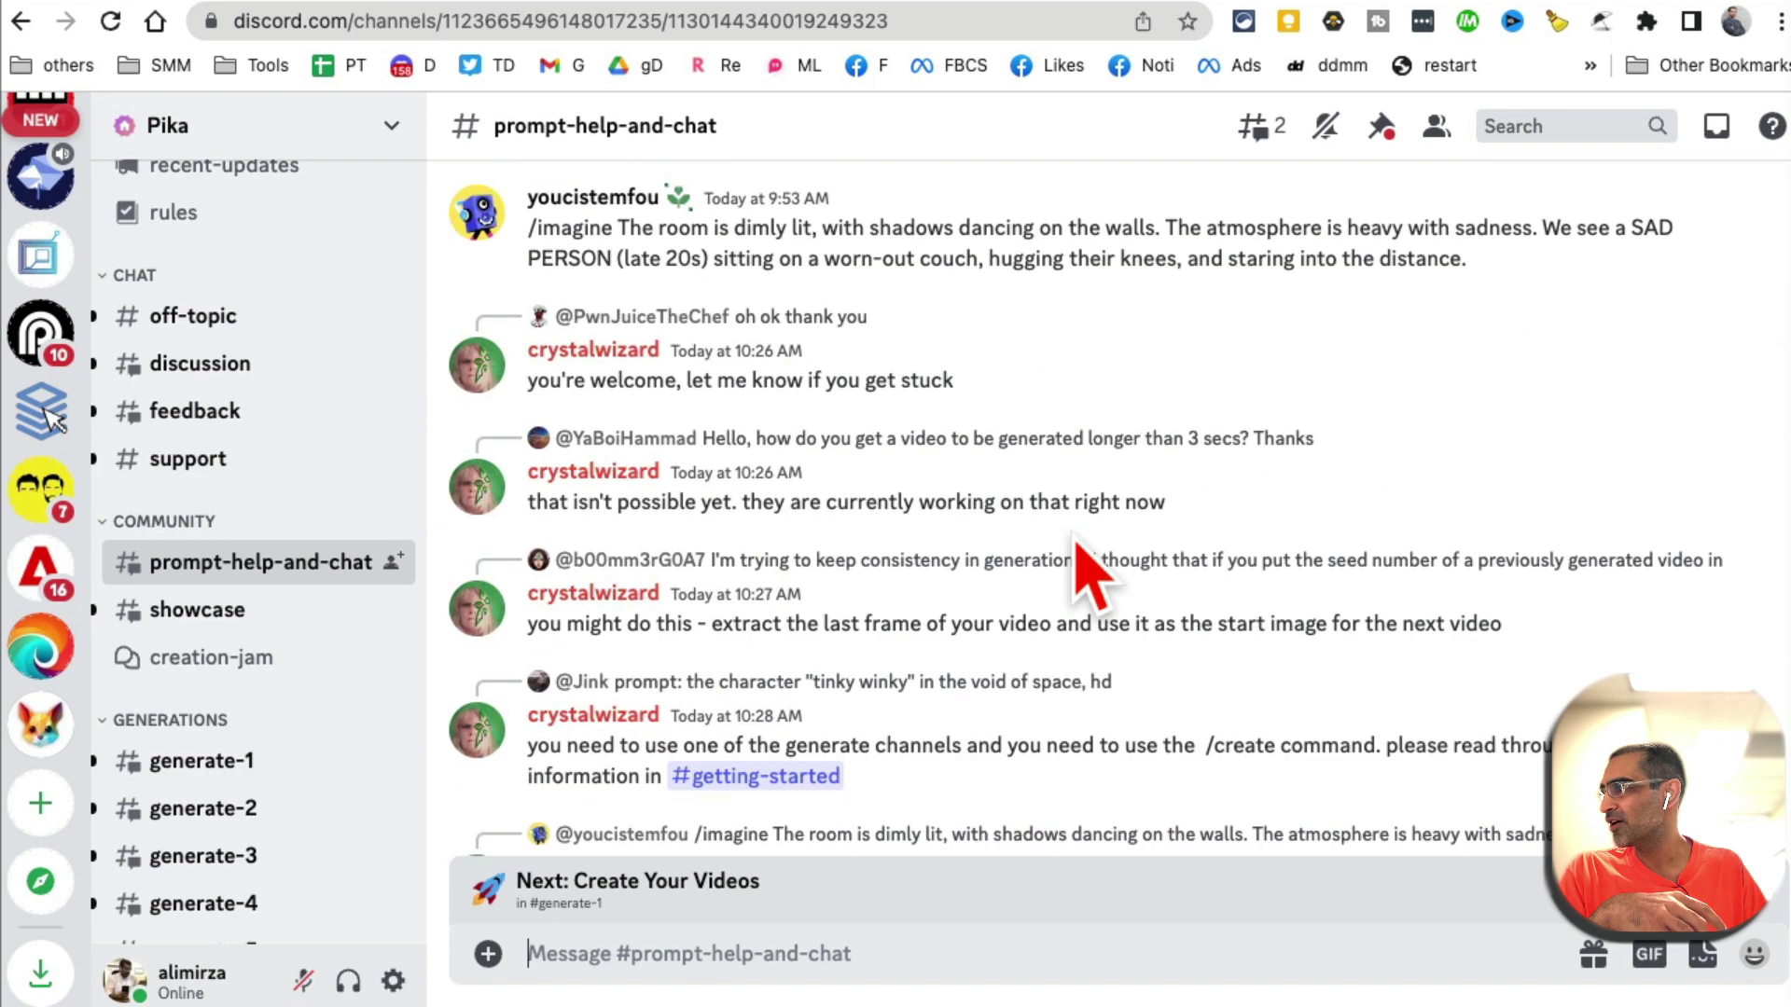
{"action": "scroll", "coordinate": [347, 427], "scroll_direction": "down", "scroll_amount": 4}
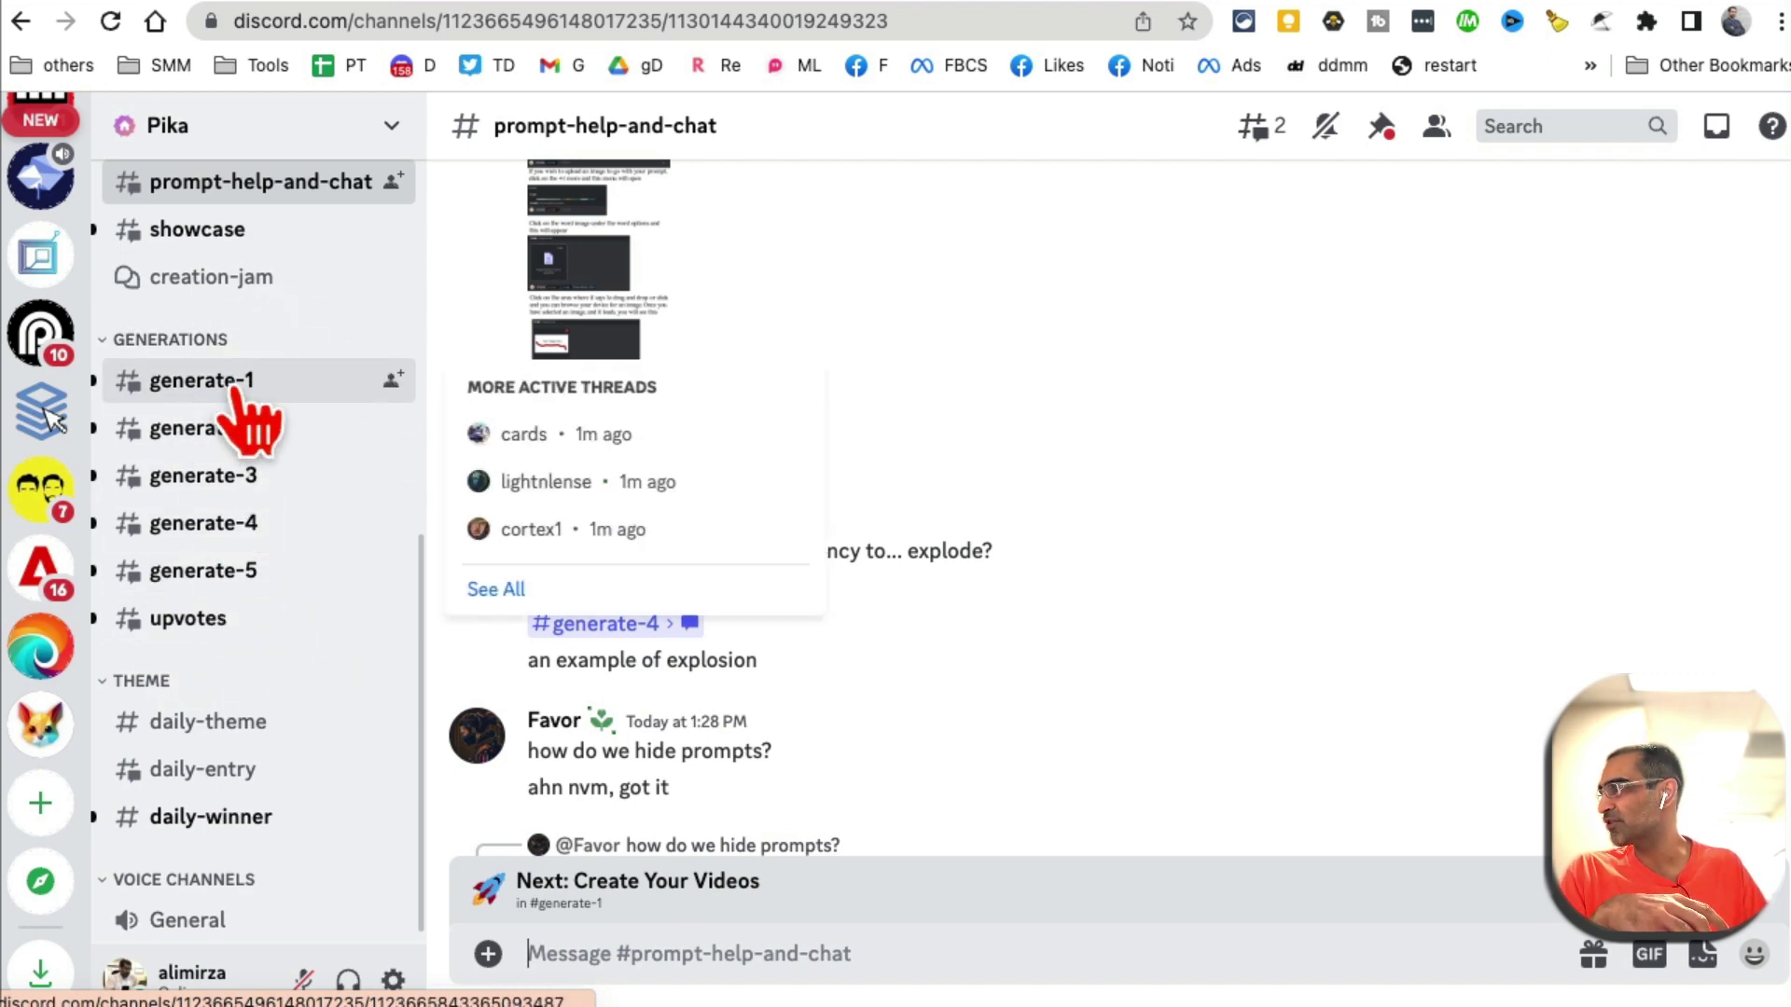
- Open #generate-2, play the Darth Vader clip, and scroll on to the futuristic robot video
{"action": "mouse_move", "coordinate": [266, 504]}
{"action": "left_click", "coordinate": [228, 431]}
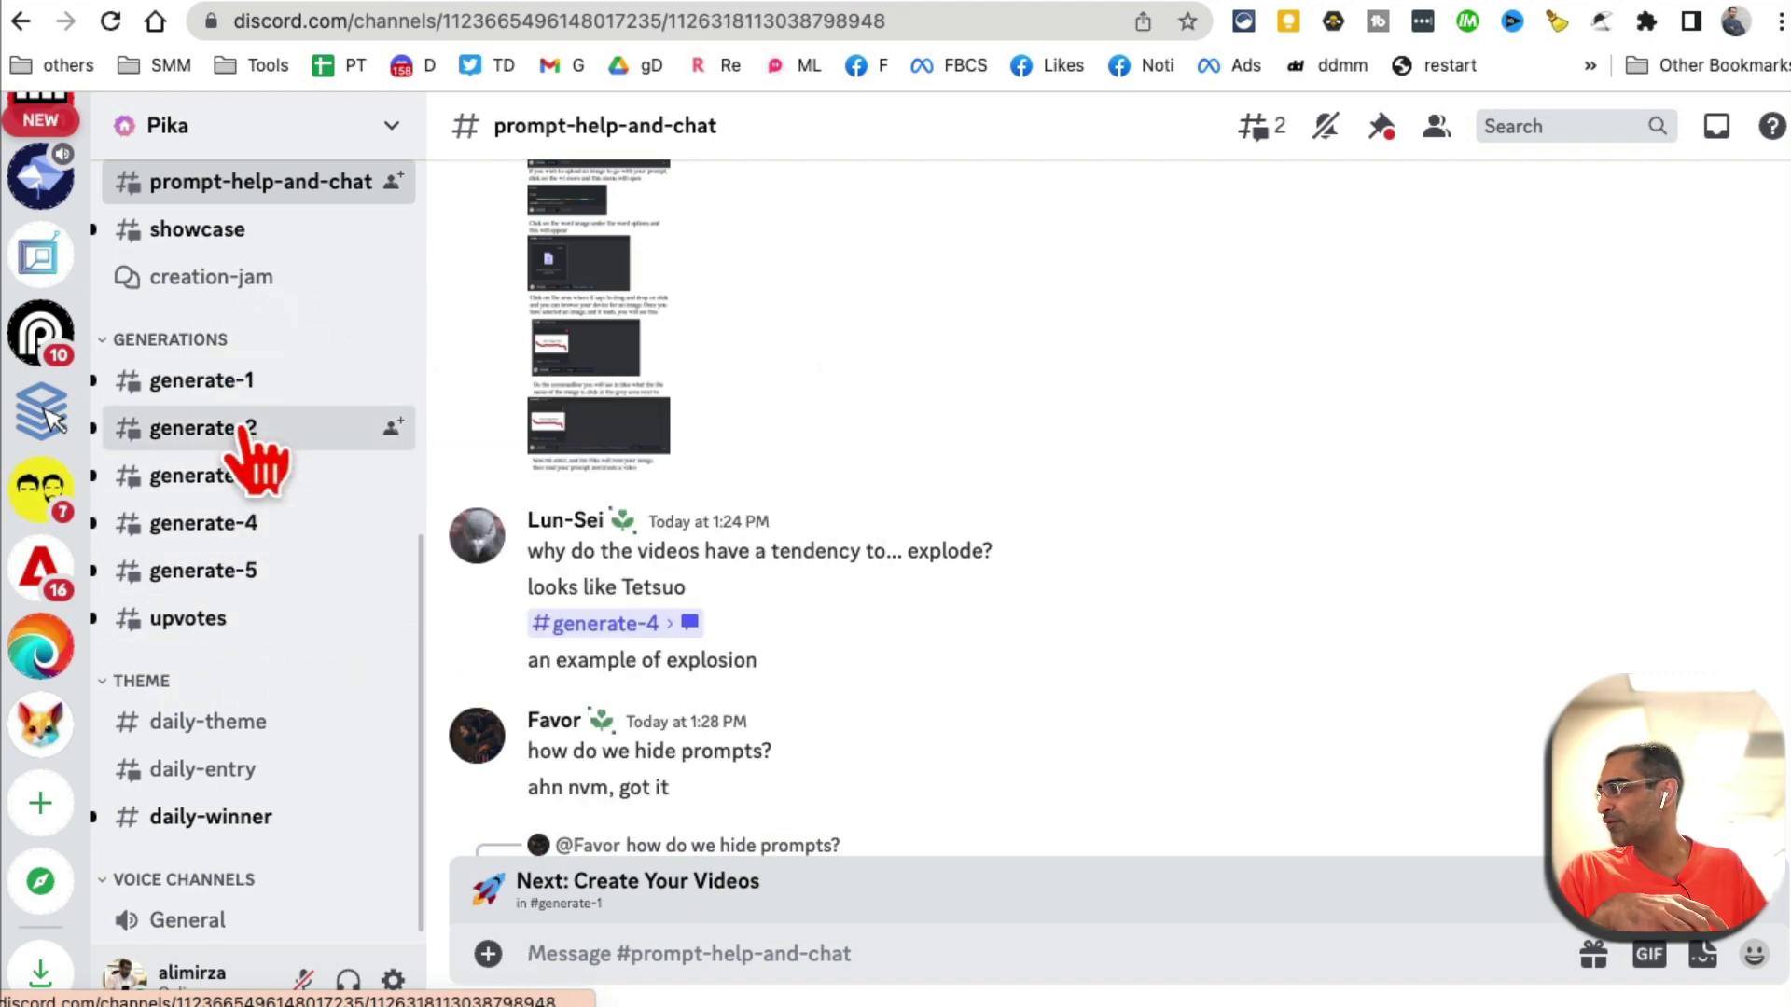
{"action": "scroll", "coordinate": [1101, 597], "scroll_direction": "down", "scroll_amount": 3}
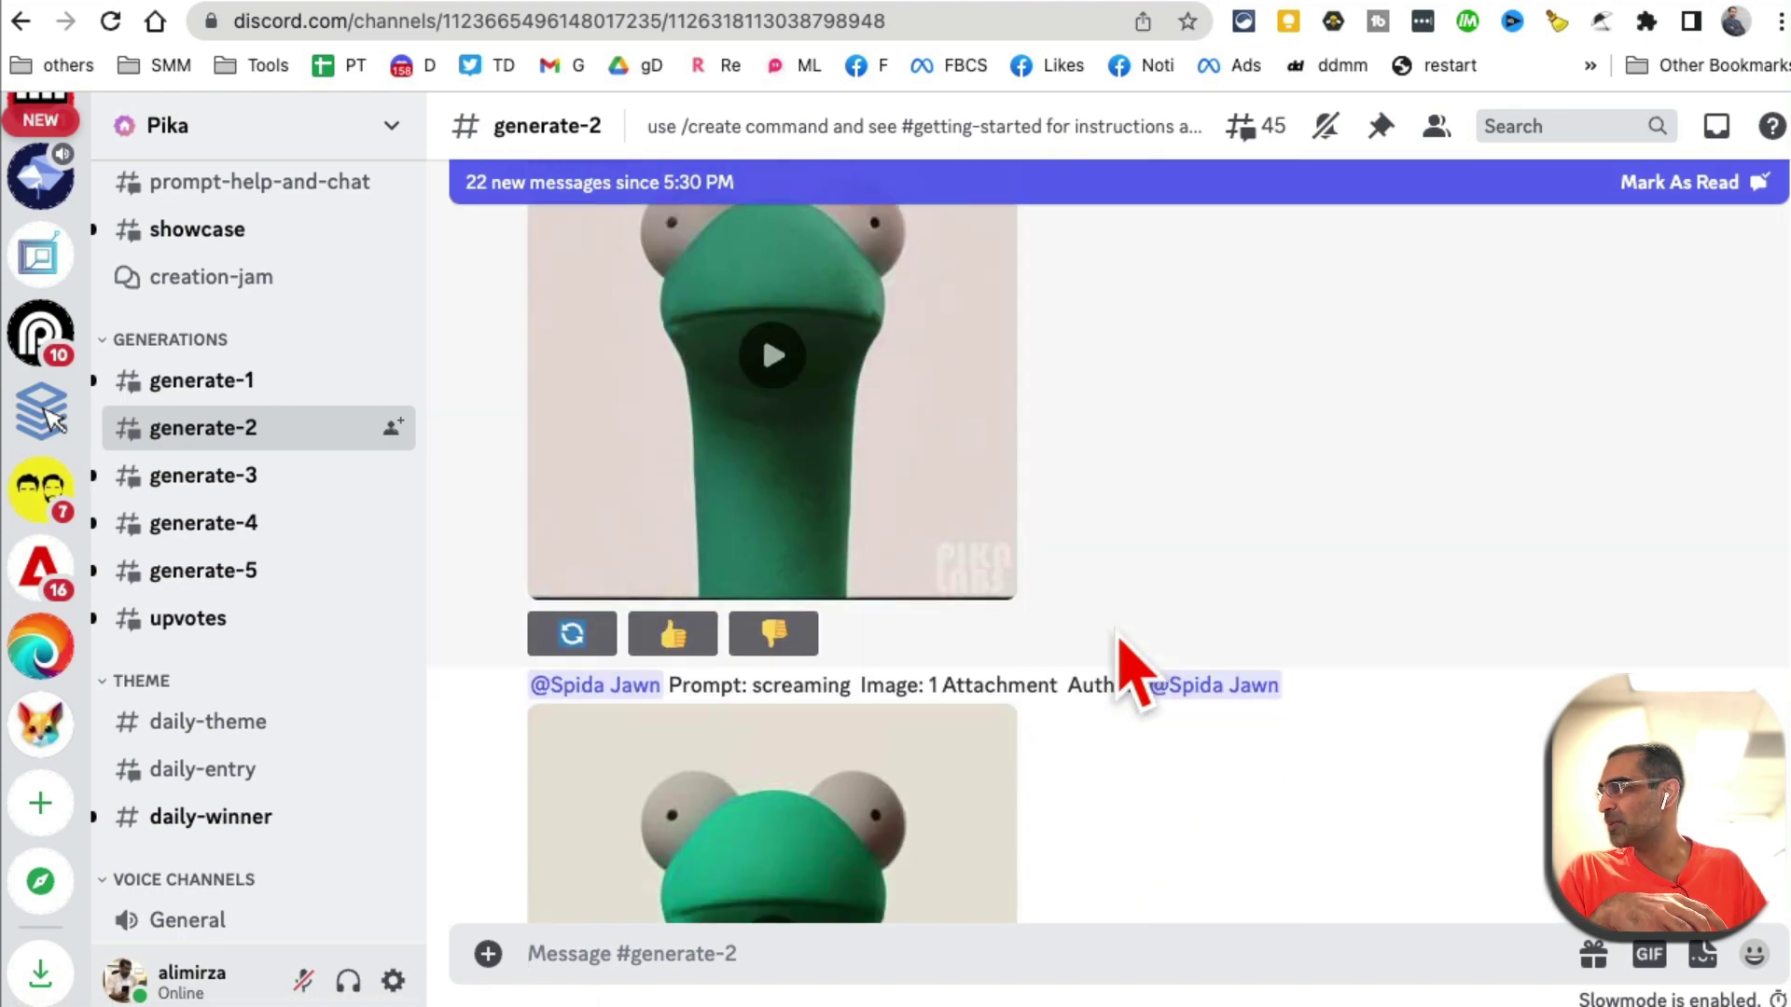
{"action": "scroll", "coordinate": [1100, 653], "scroll_direction": "down", "scroll_amount": 4}
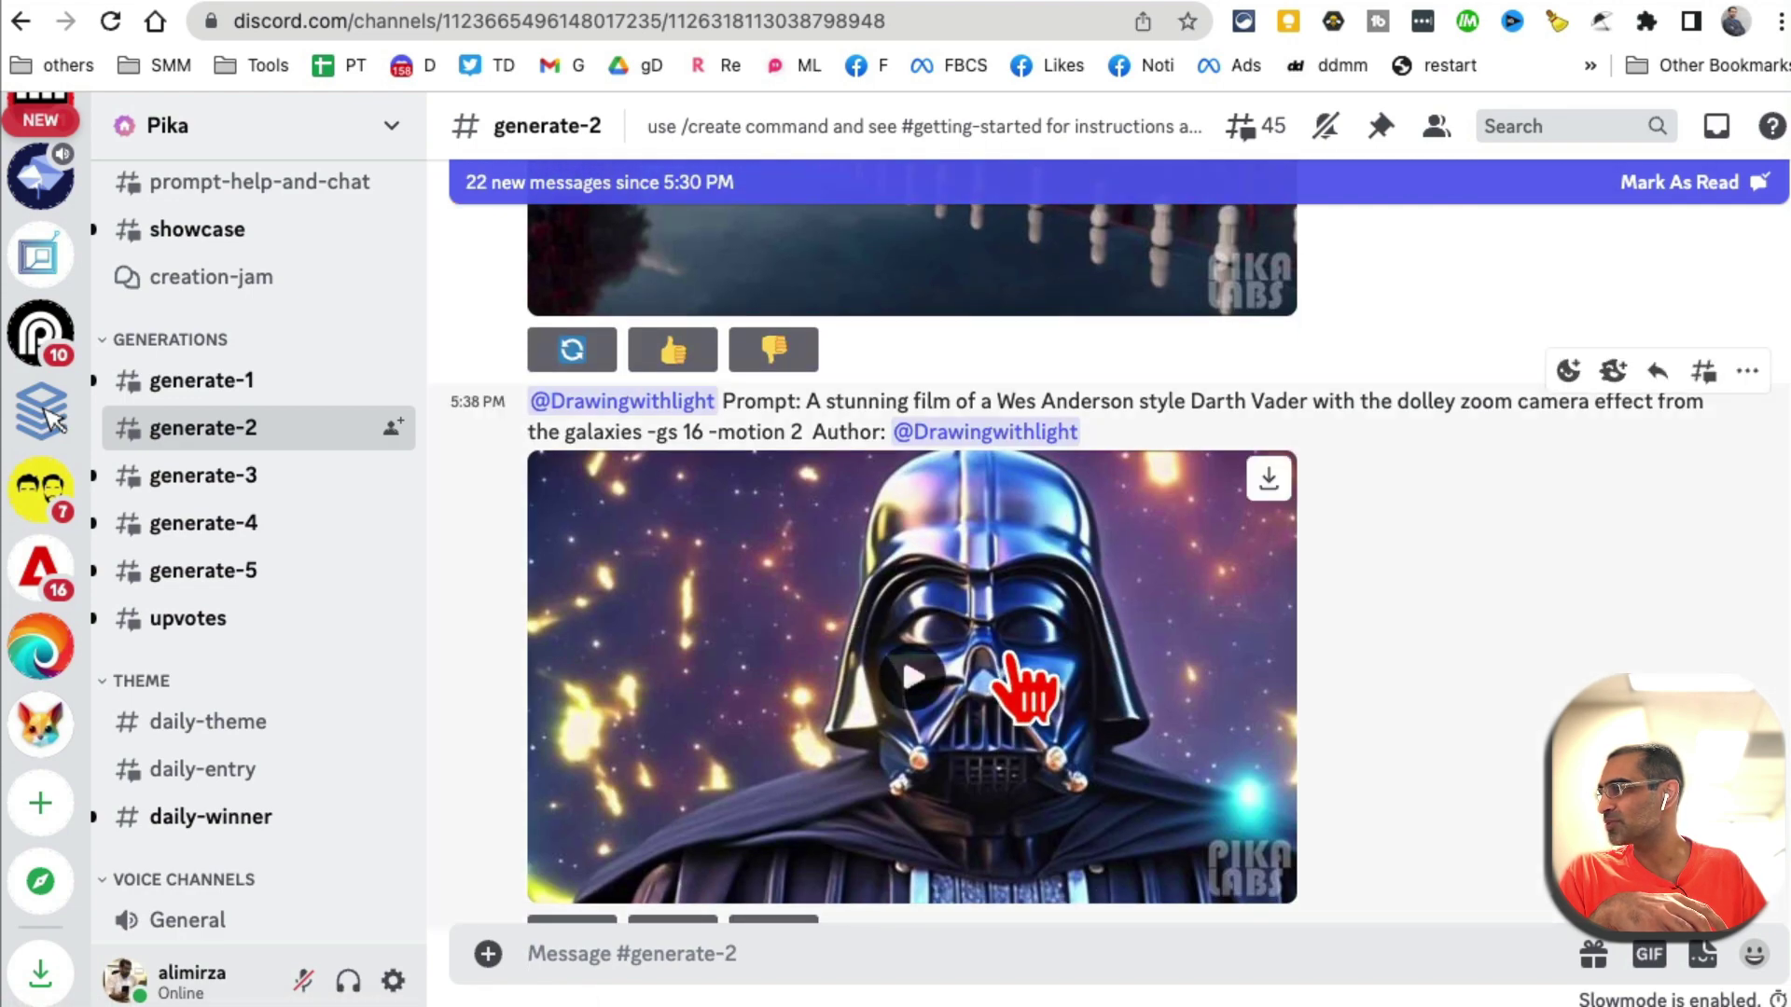
{"action": "left_click", "coordinate": [1015, 709]}
{"action": "scroll", "coordinate": [1072, 719], "scroll_direction": "down", "scroll_amount": 2}
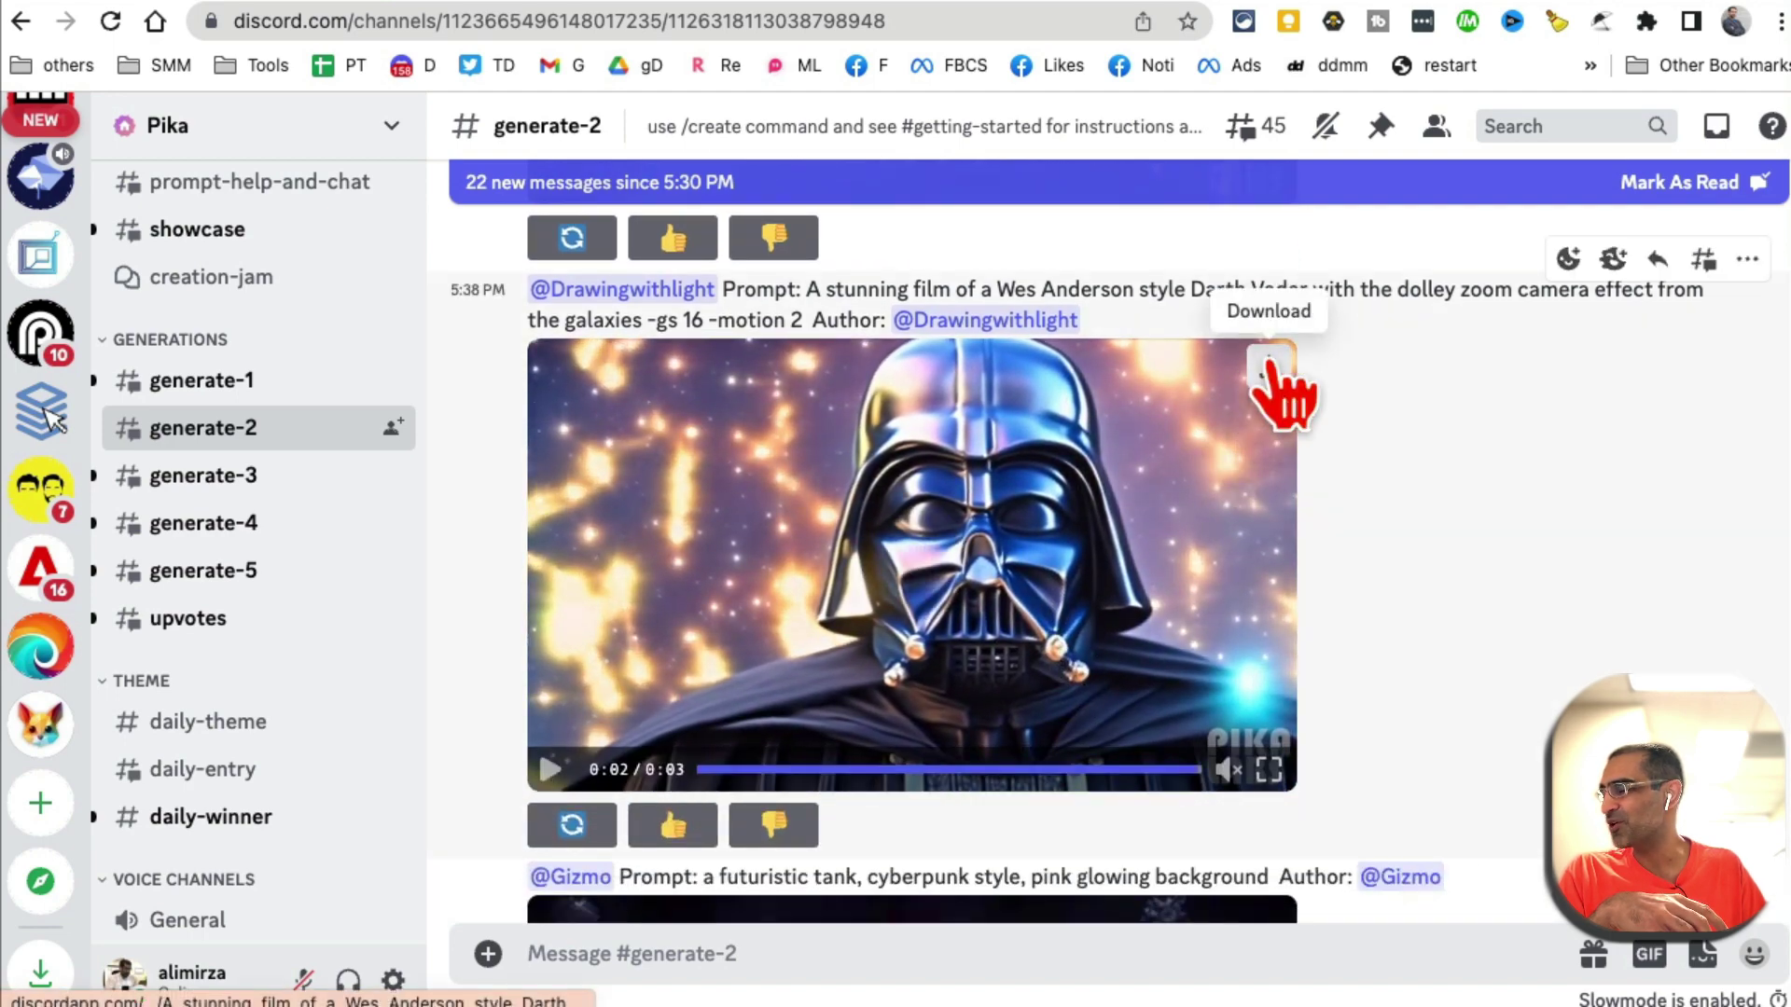
{"action": "scroll", "coordinate": [1054, 560], "scroll_direction": "down", "scroll_amount": 15}
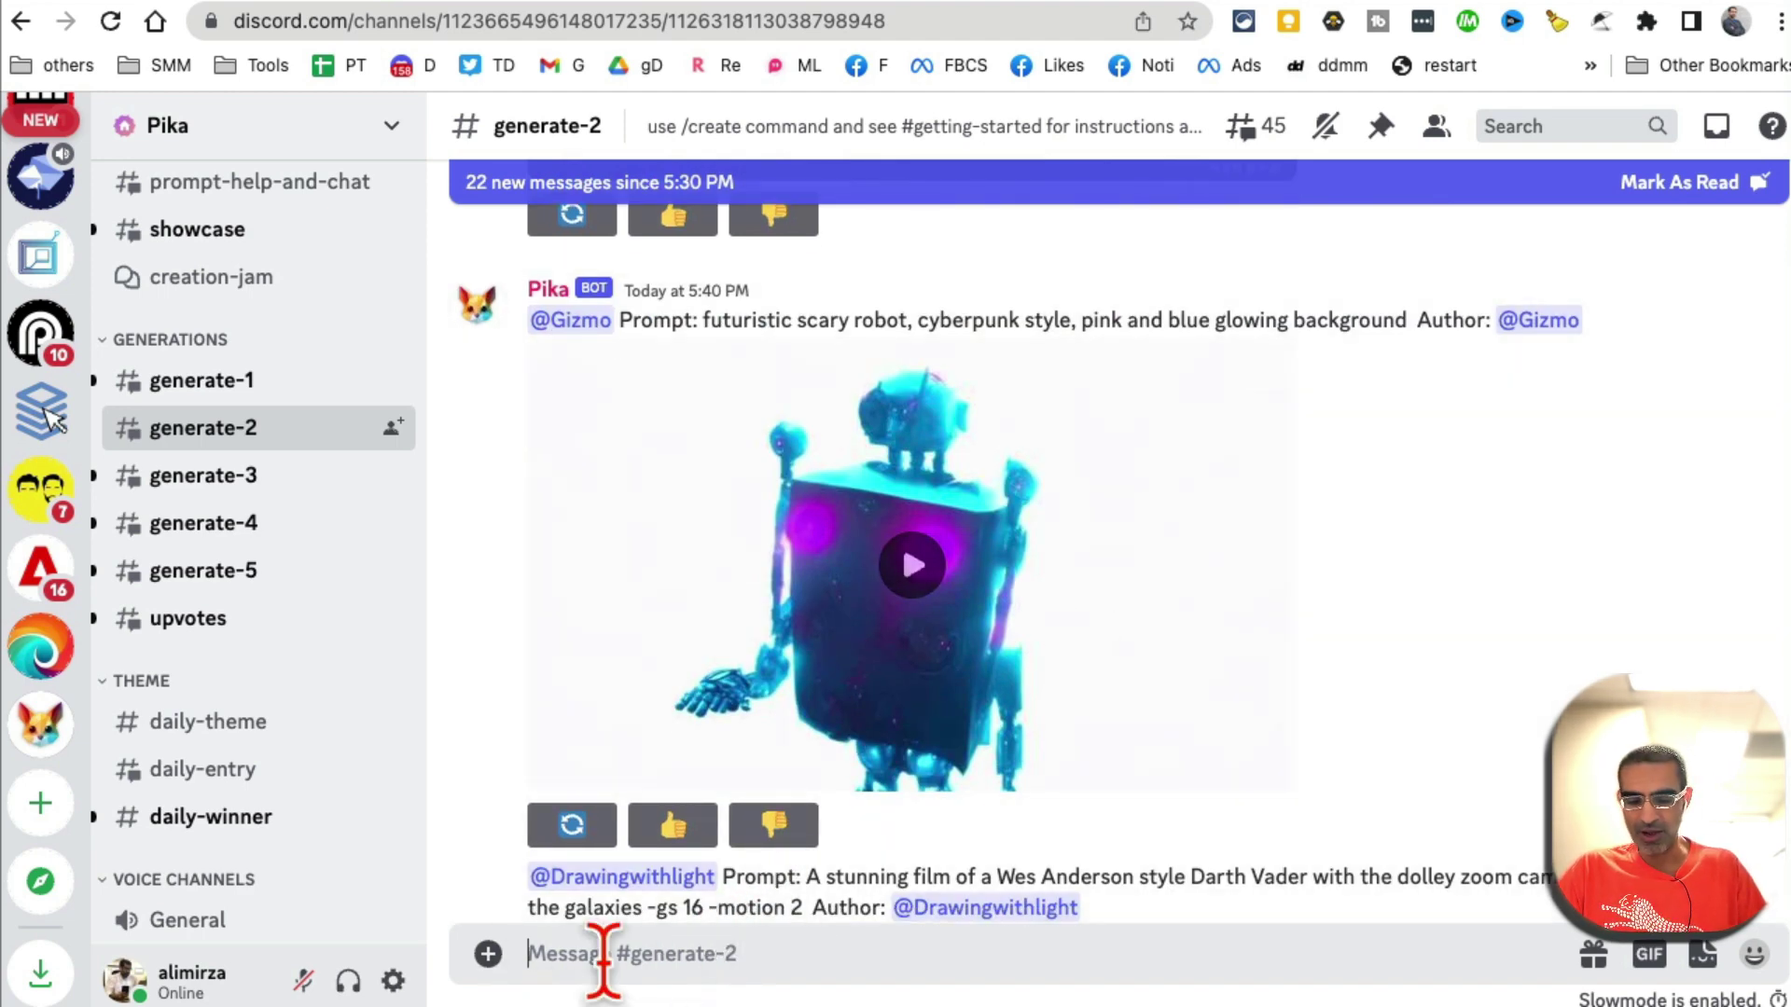
- Send a Pika /create request with the prompt 'robot dance party fun'
{"action": "type", "text": "/"}
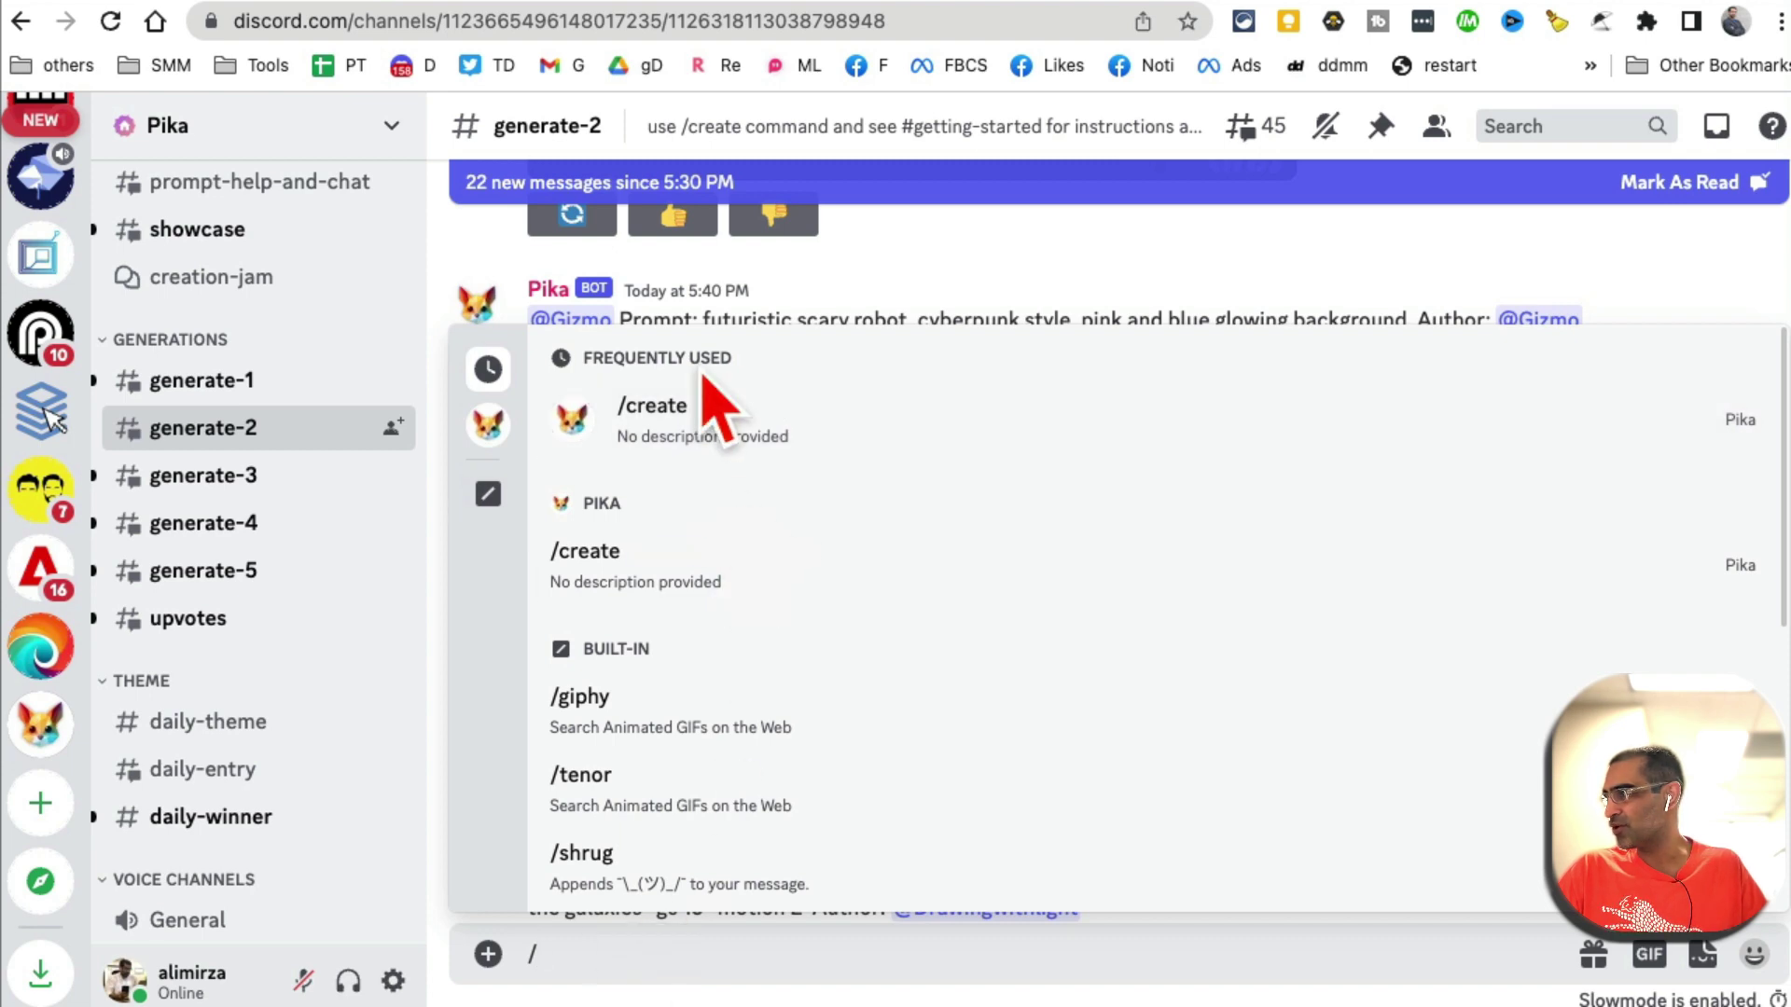
{"action": "scroll", "coordinate": [799, 560], "scroll_direction": "down", "scroll_amount": 5}
{"action": "scroll", "coordinate": [816, 690], "scroll_direction": "up", "scroll_amount": 5}
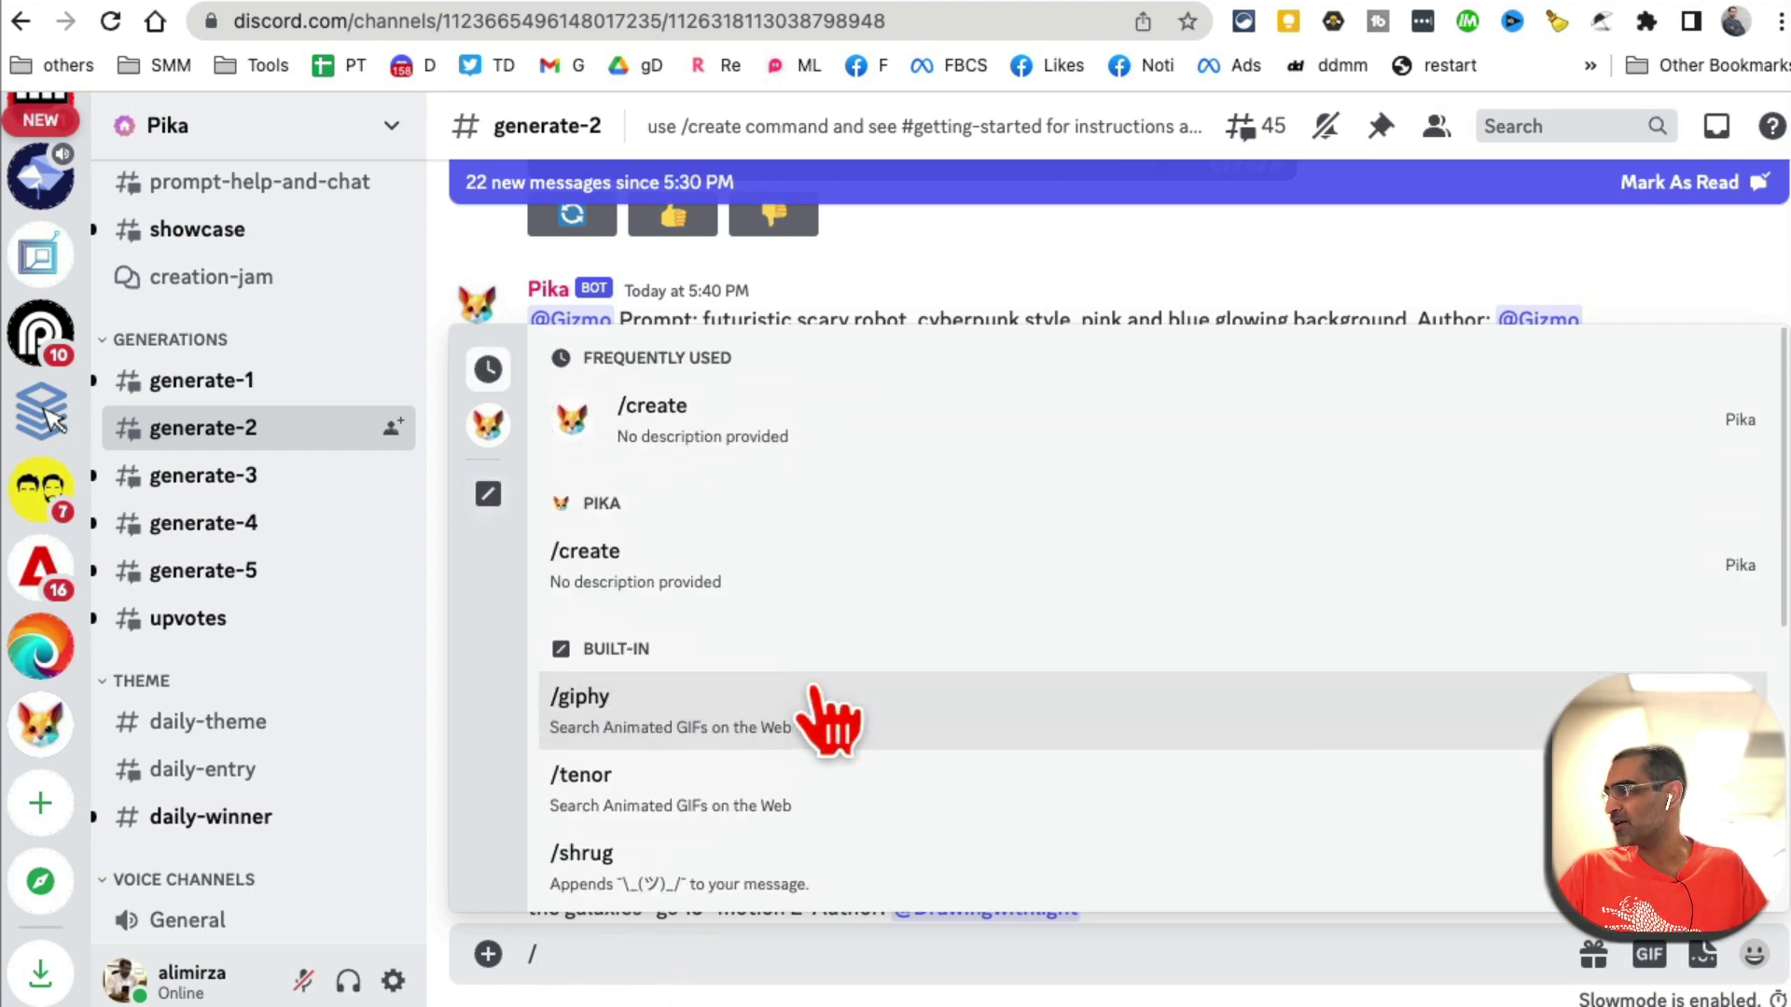
{"action": "left_click", "coordinate": [872, 453]}
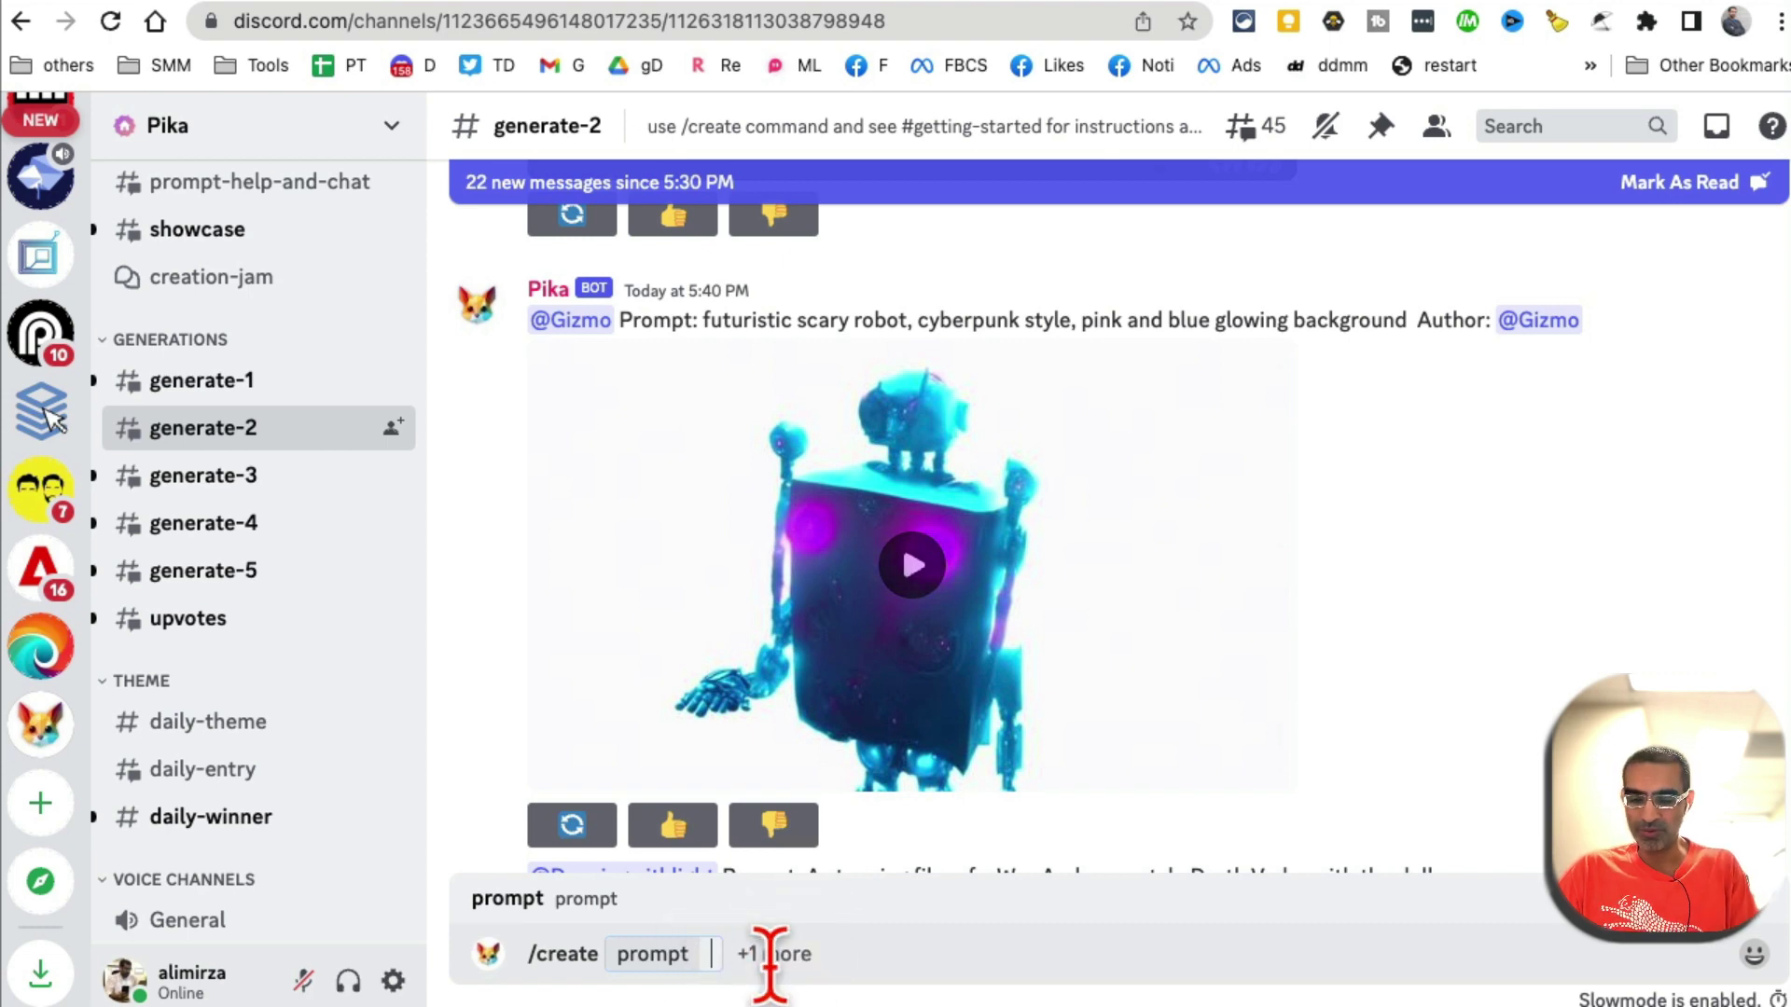
{"action": "type", "text": "robot dance"}
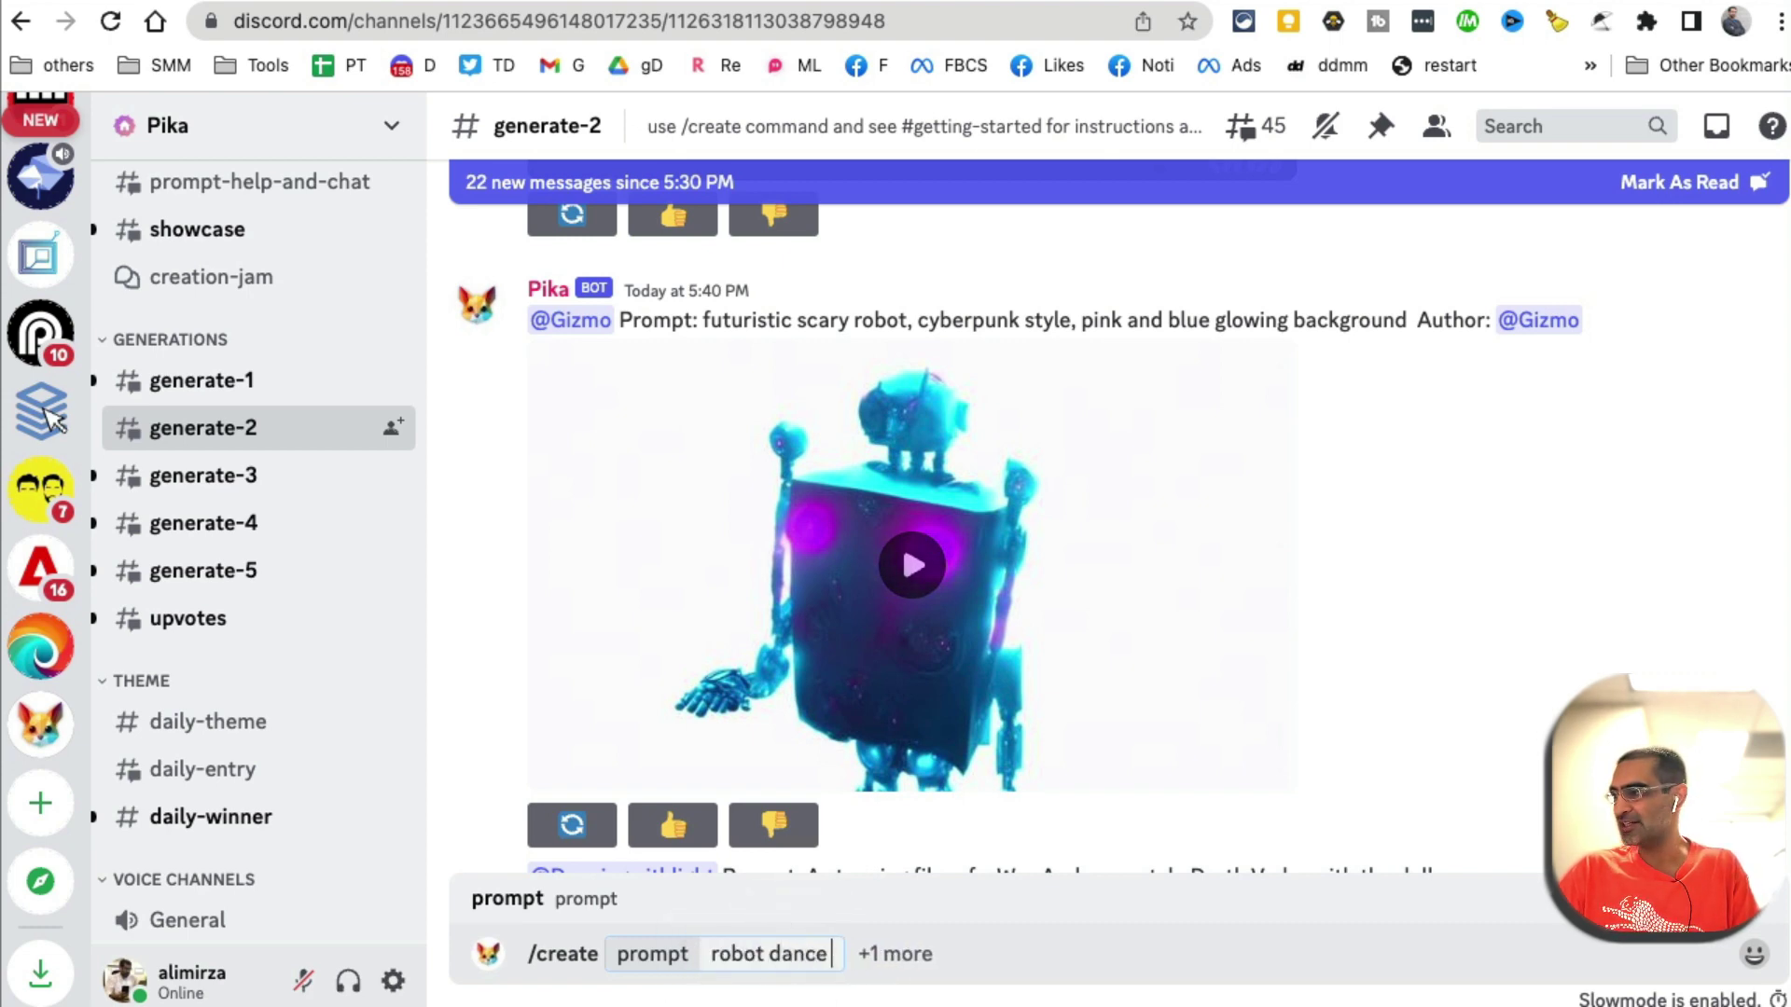
{"action": "type", "text": " party fun"}
{"action": "key", "text": "Return"}
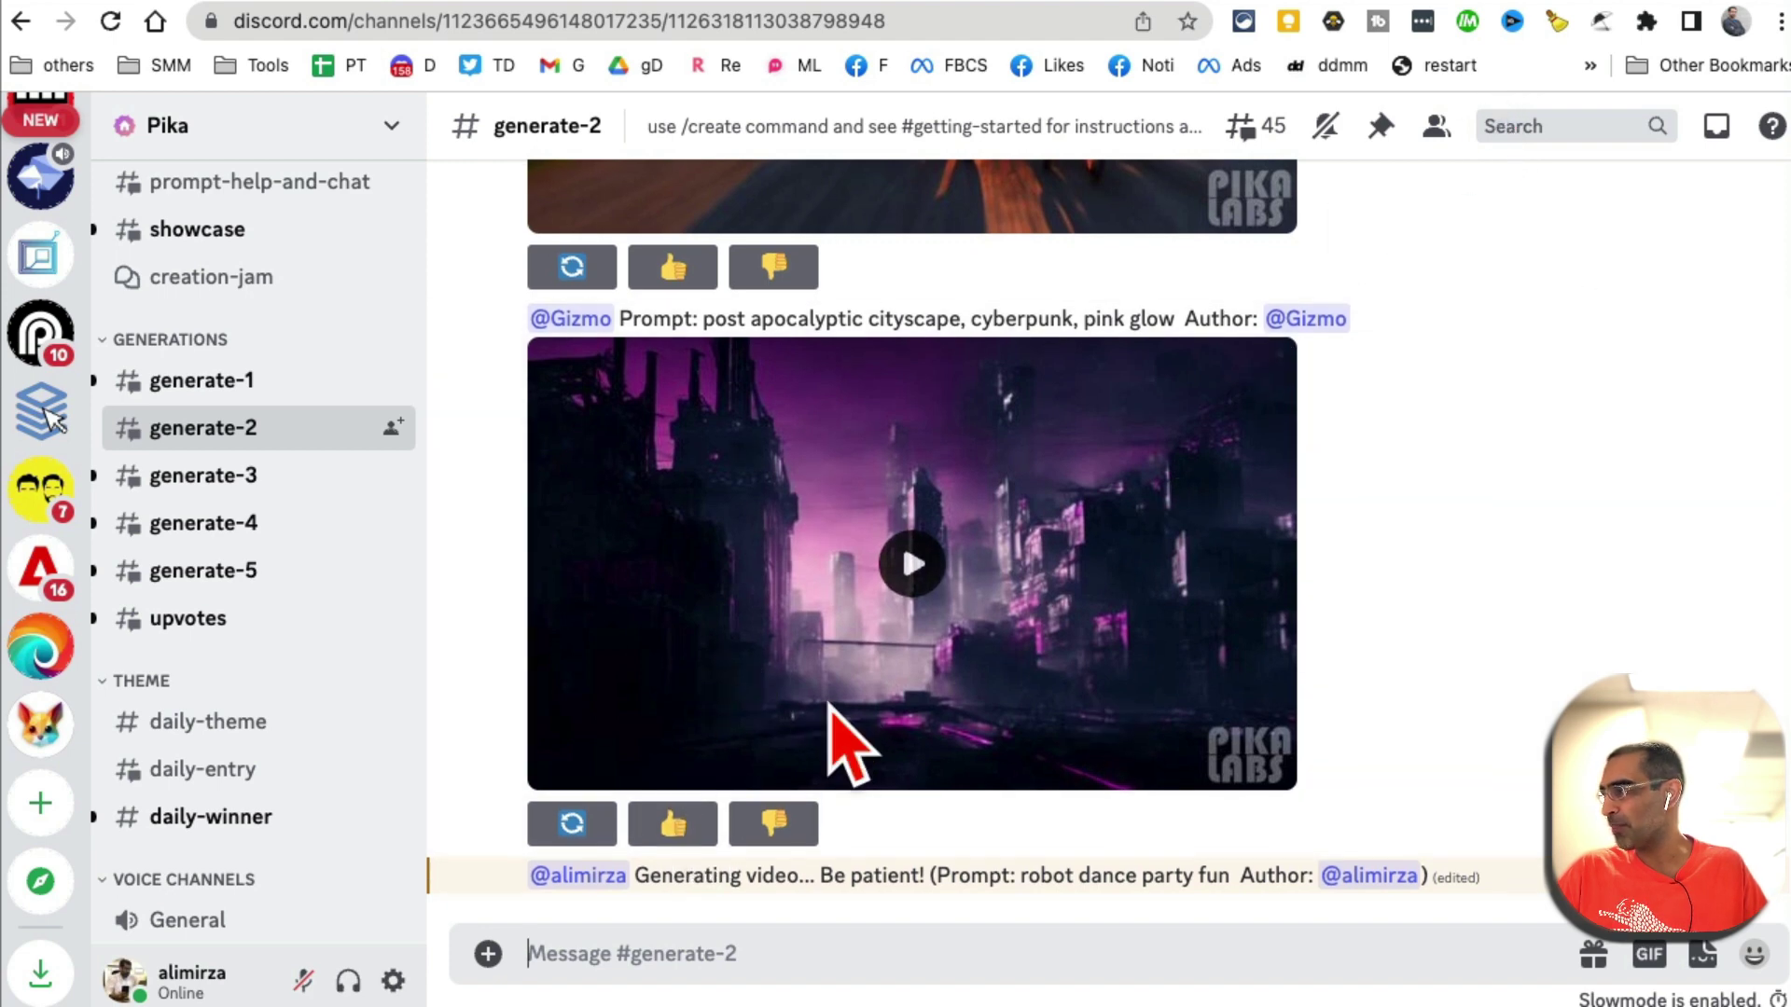
{"action": "scroll", "coordinate": [847, 737], "scroll_direction": "up", "scroll_amount": 3}
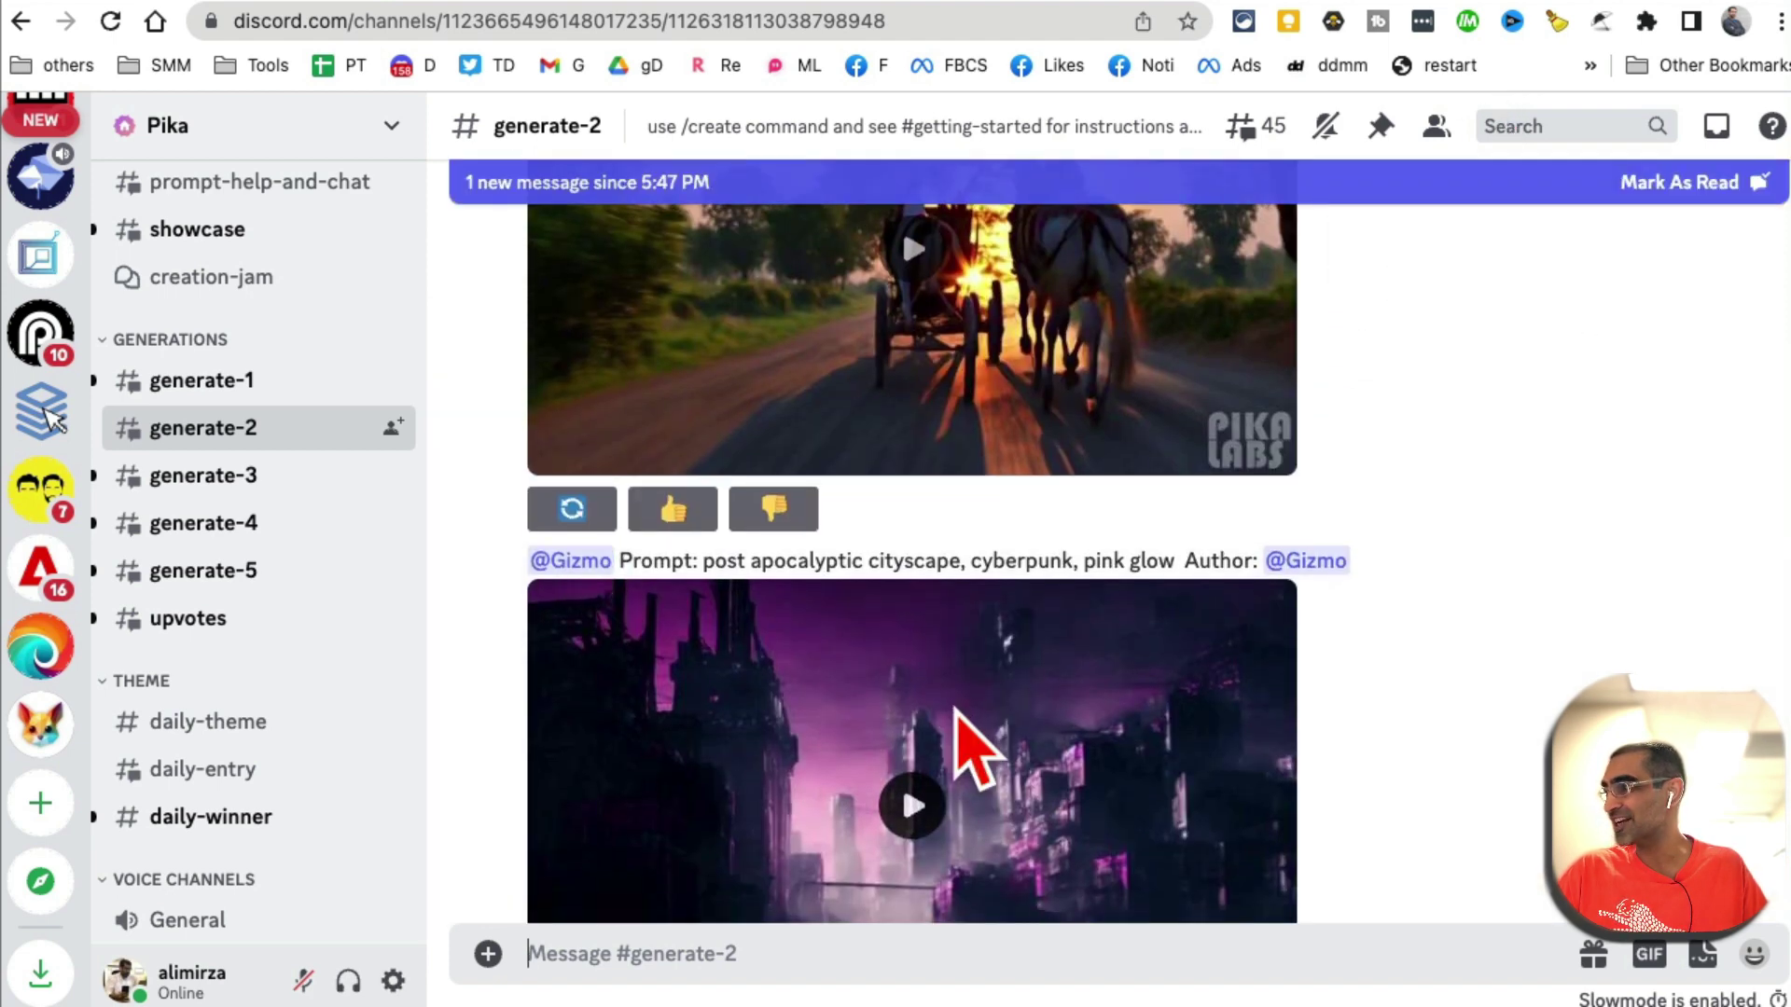
{"action": "scroll", "coordinate": [1026, 728], "scroll_direction": "down", "scroll_amount": 4}
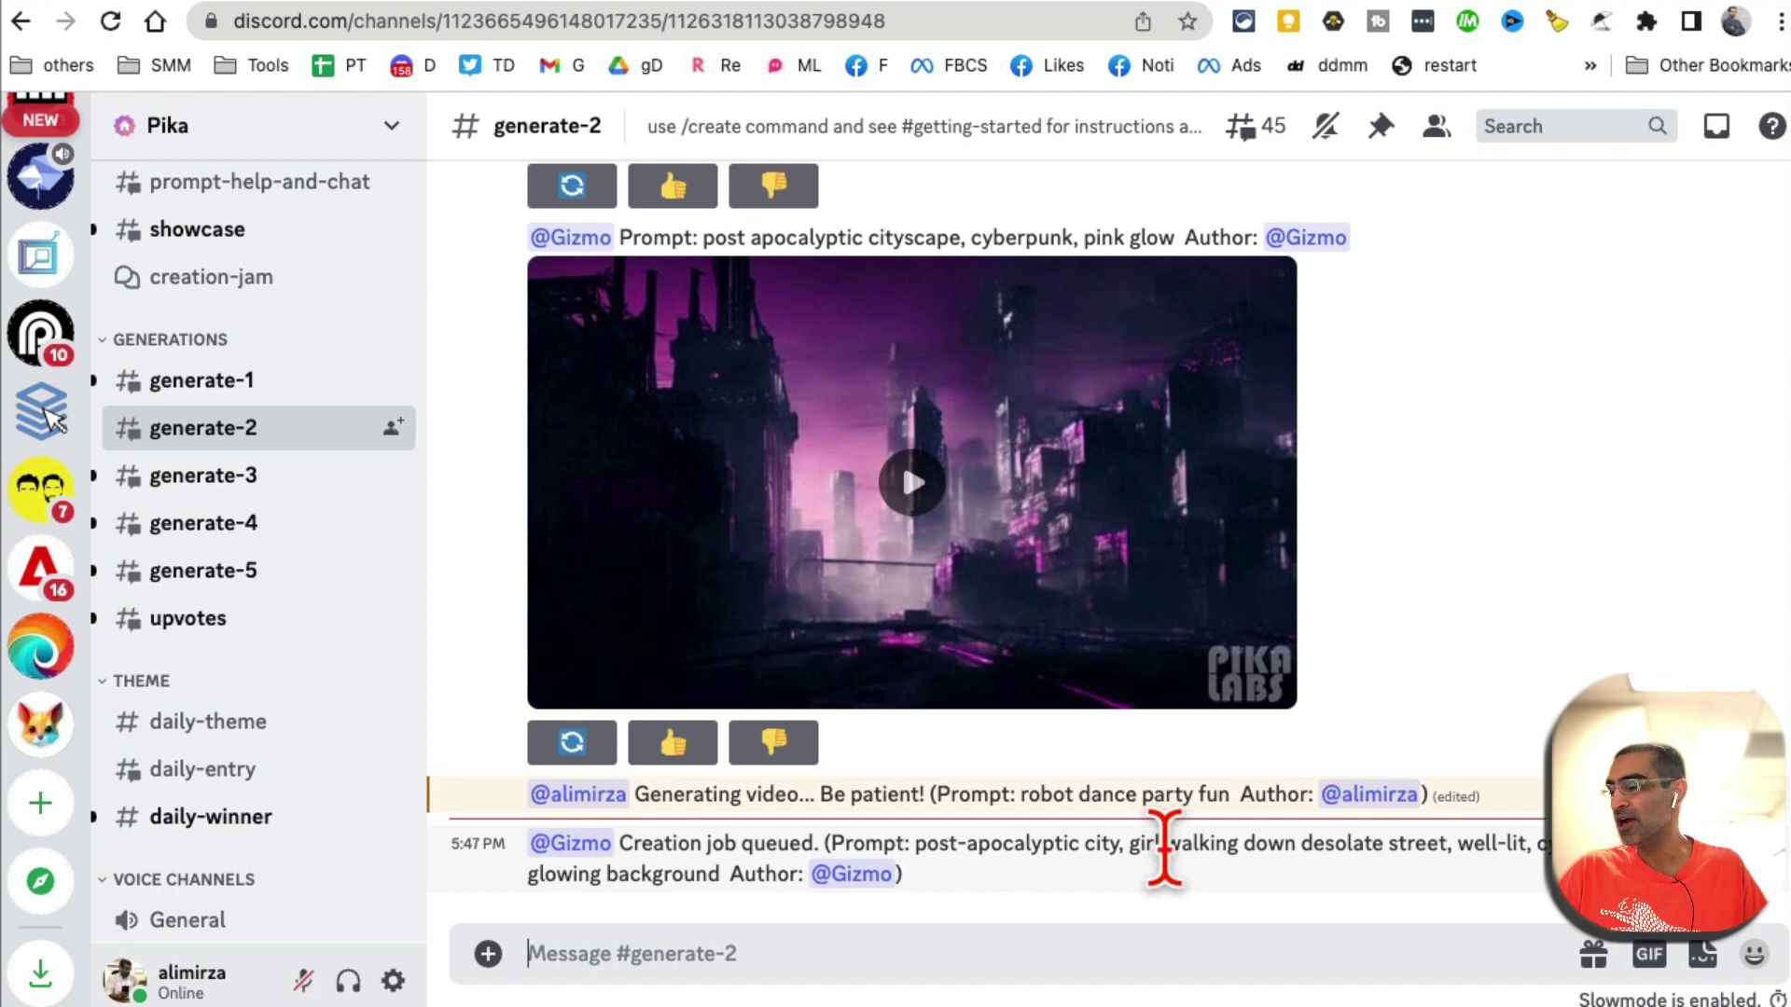
- Search Discord for messages mentioning your own username using the mentions filter
{"action": "left_click", "coordinate": [1519, 126]}
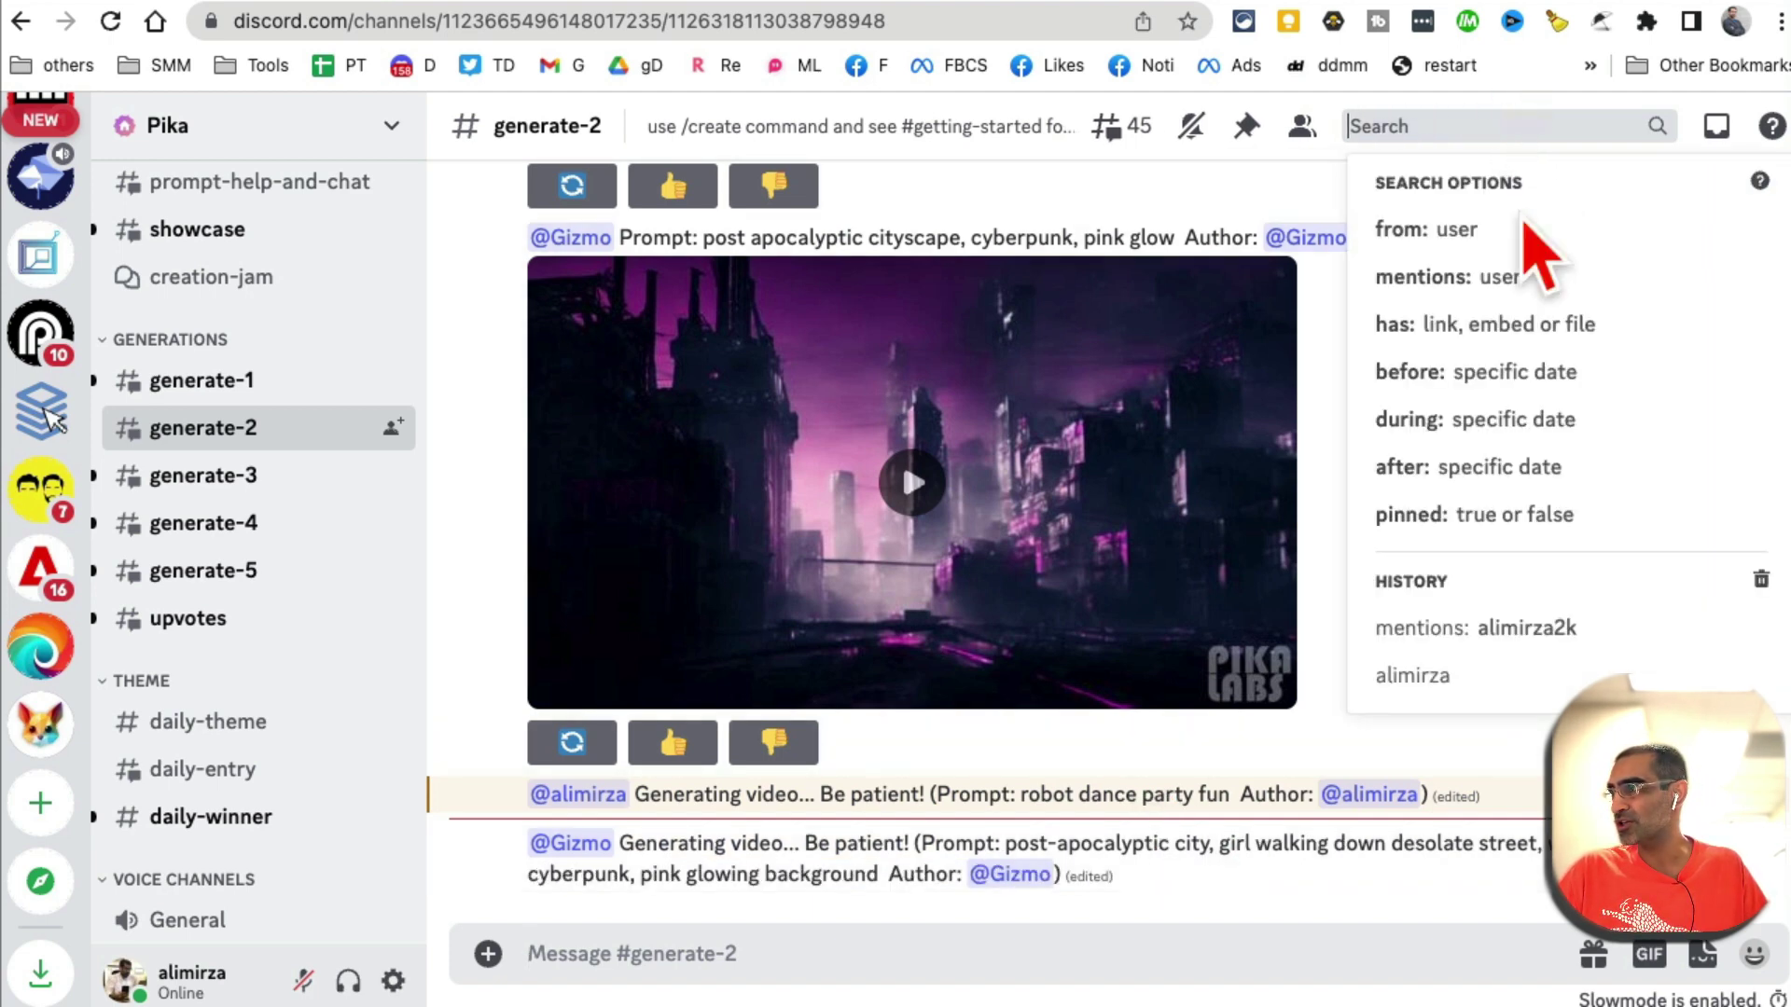
{"action": "left_click", "coordinate": [1444, 277]}
{"action": "type", "text": "alimirza"}
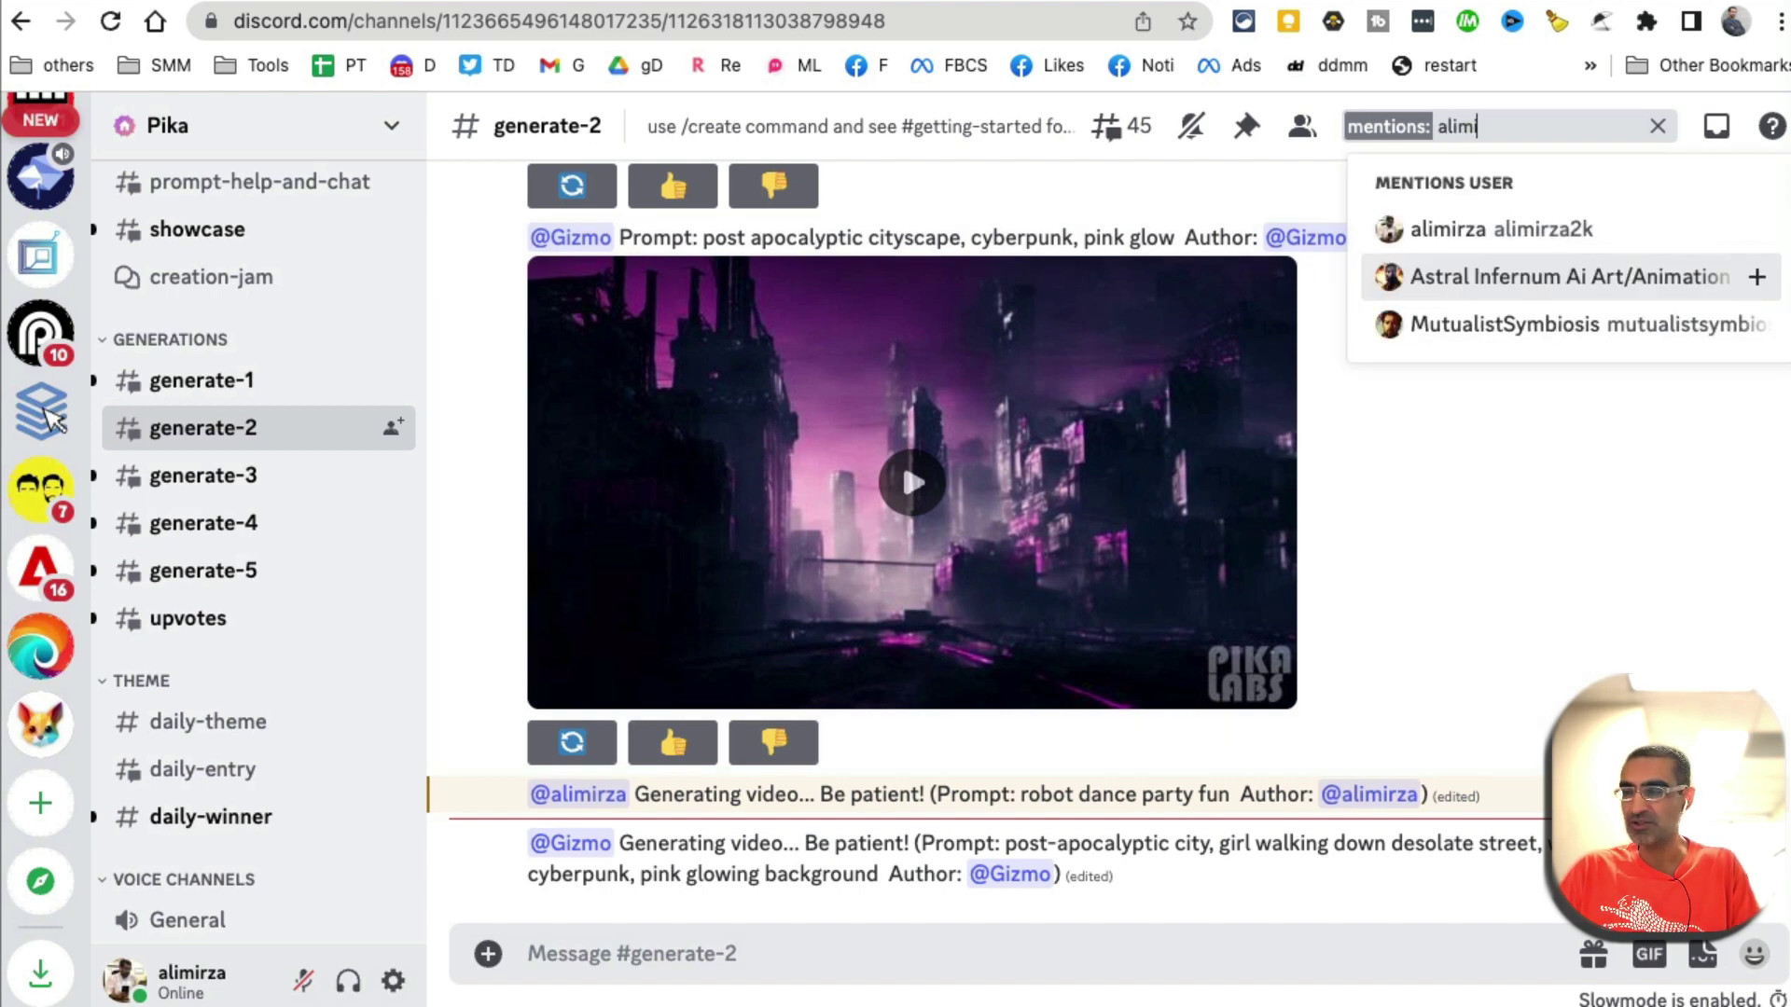
{"action": "left_click", "coordinate": [1486, 235]}
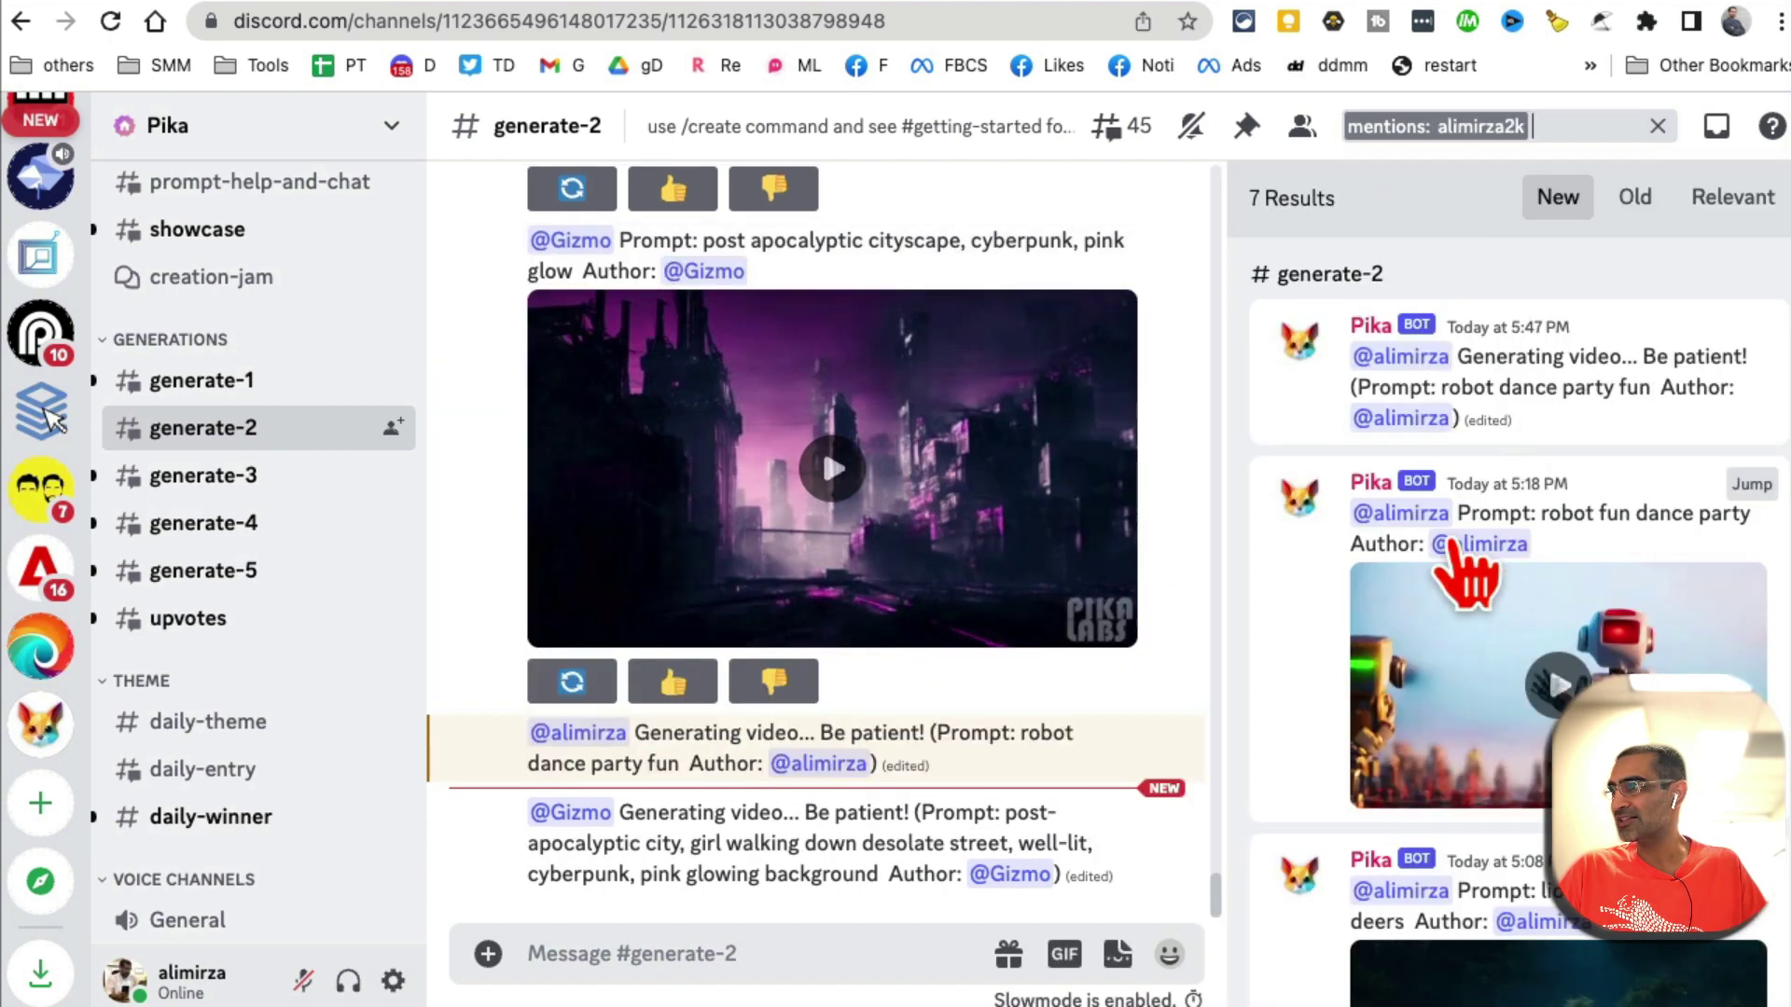
{"action": "scroll", "coordinate": [1576, 527], "scroll_direction": "down", "scroll_amount": 1}
{"action": "scroll", "coordinate": [1557, 488], "scroll_direction": "down", "scroll_amount": 2}
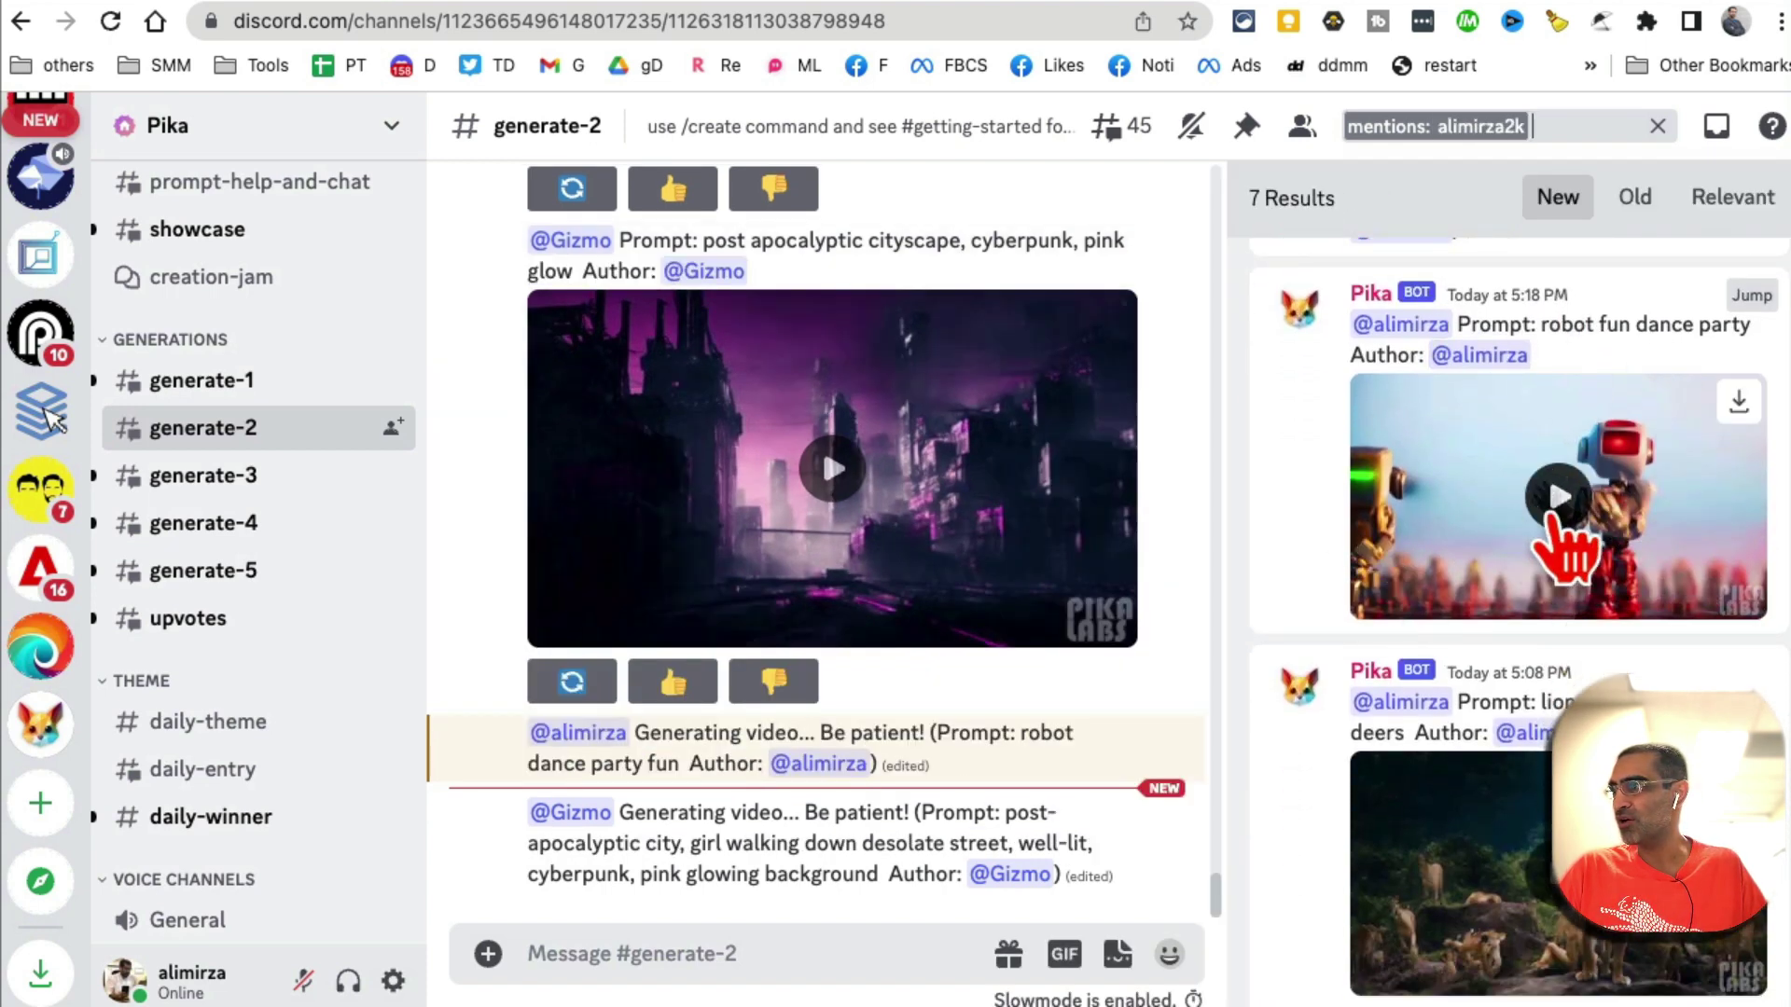
- Play the earlier robot dance party clip and the cat clip in the search results
{"action": "left_click", "coordinate": [1558, 497]}
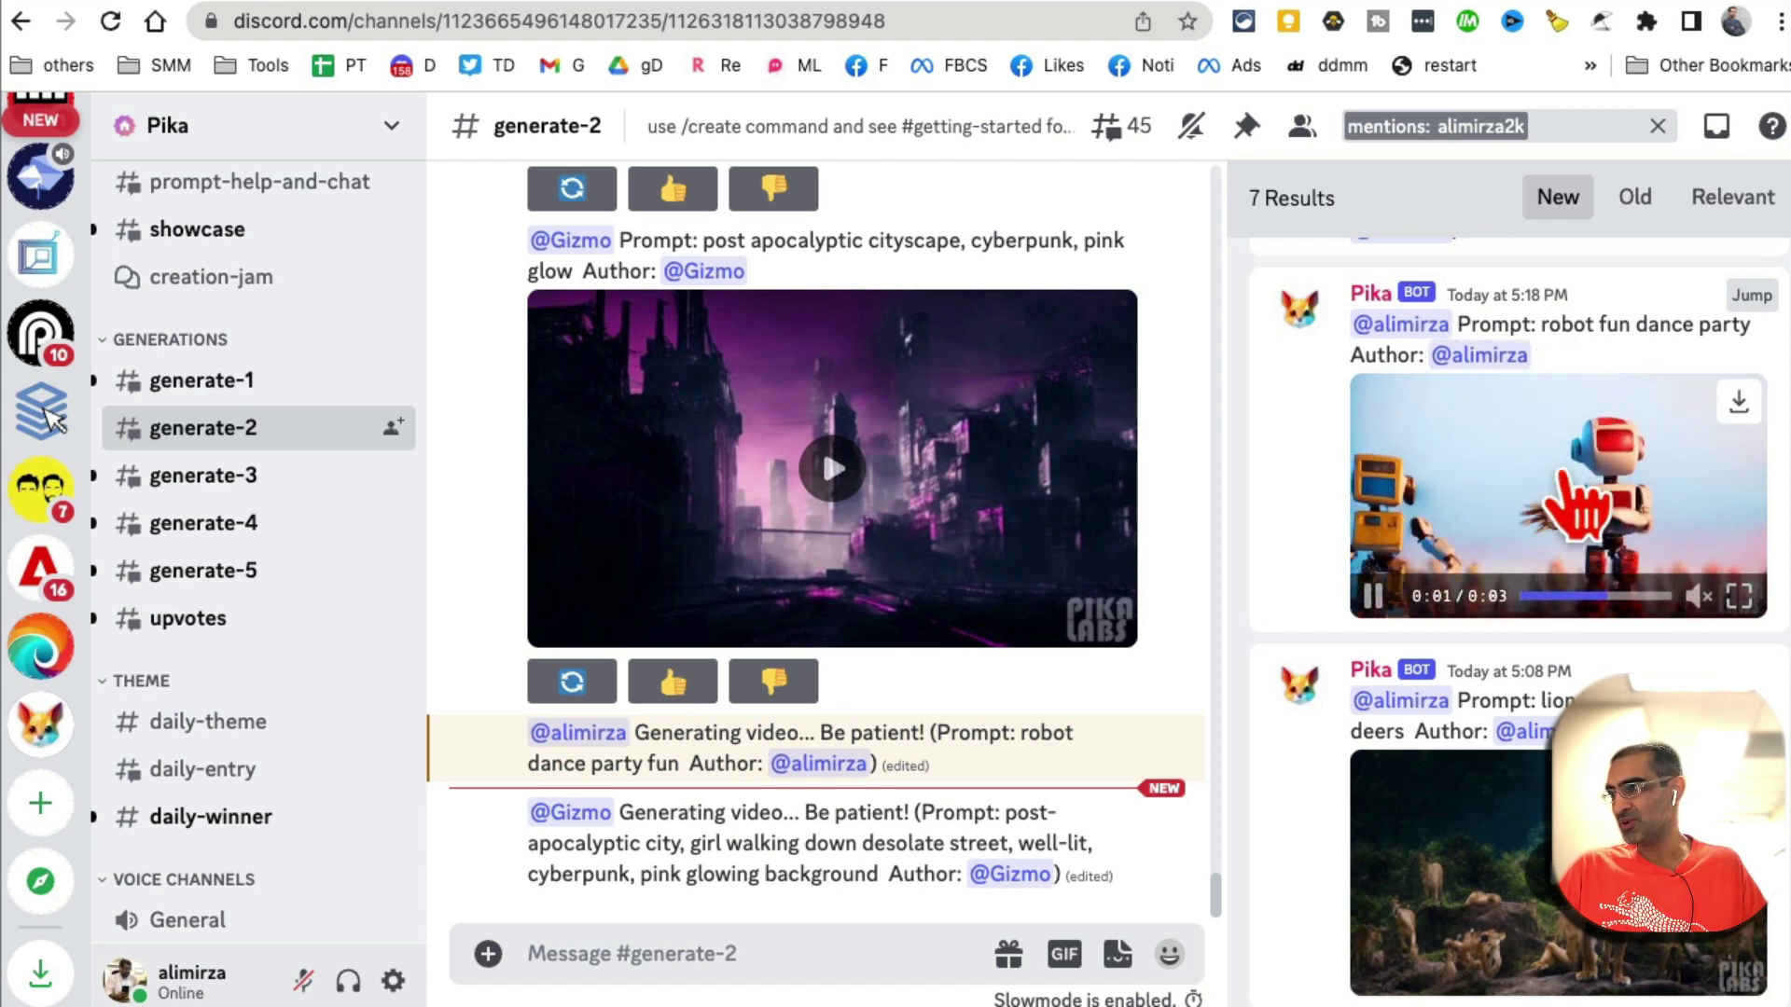
{"action": "left_click", "coordinate": [1371, 597]}
{"action": "scroll", "coordinate": [1371, 597], "scroll_direction": "down", "scroll_amount": 3}
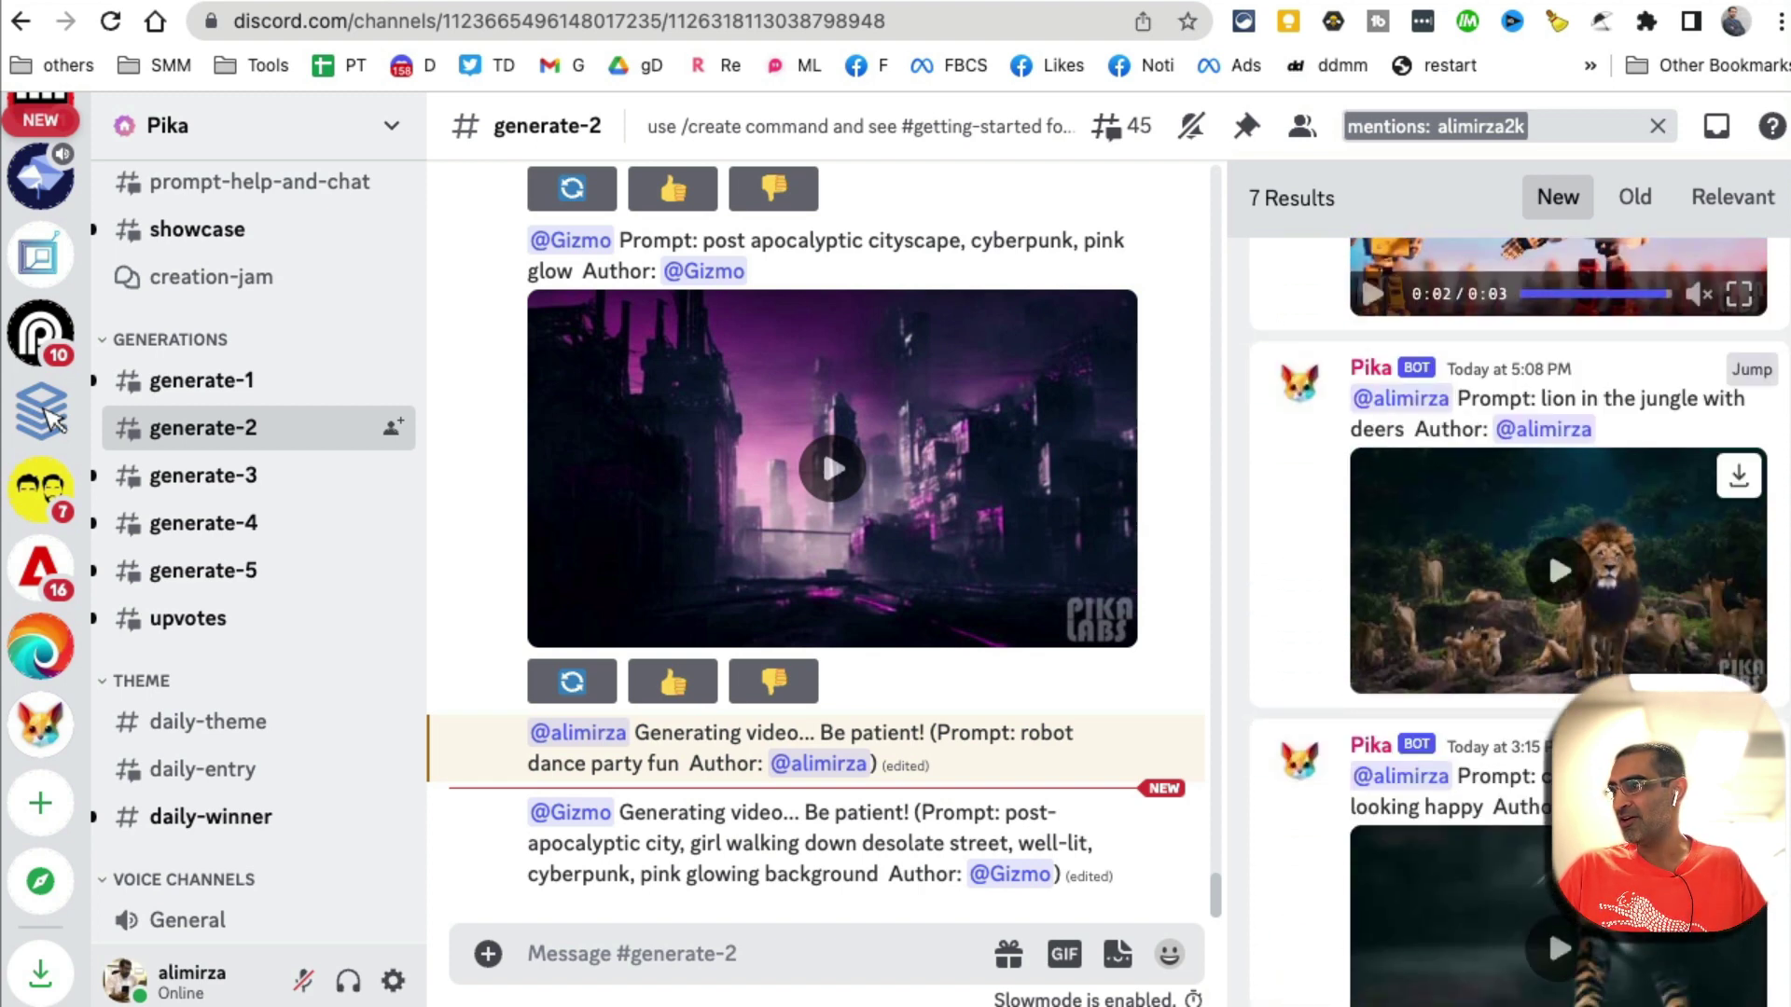
{"action": "scroll", "coordinate": [1590, 597], "scroll_direction": "down", "scroll_amount": 6}
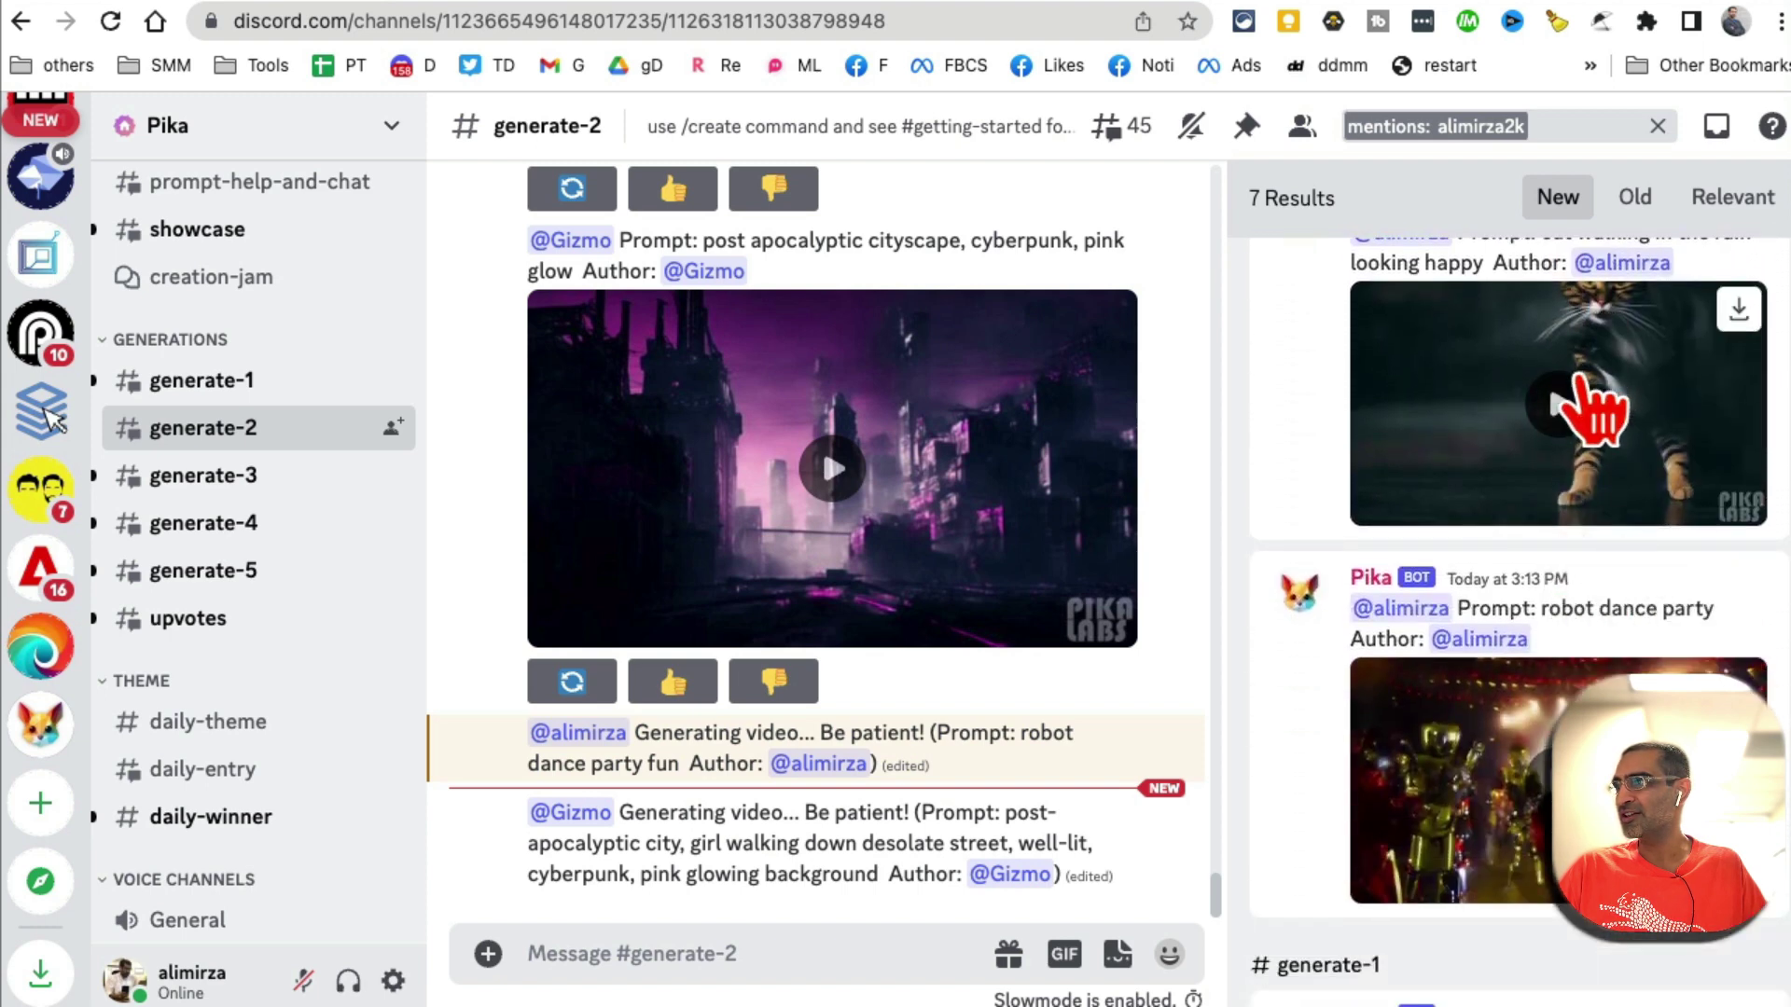
{"action": "left_click", "coordinate": [1578, 377]}
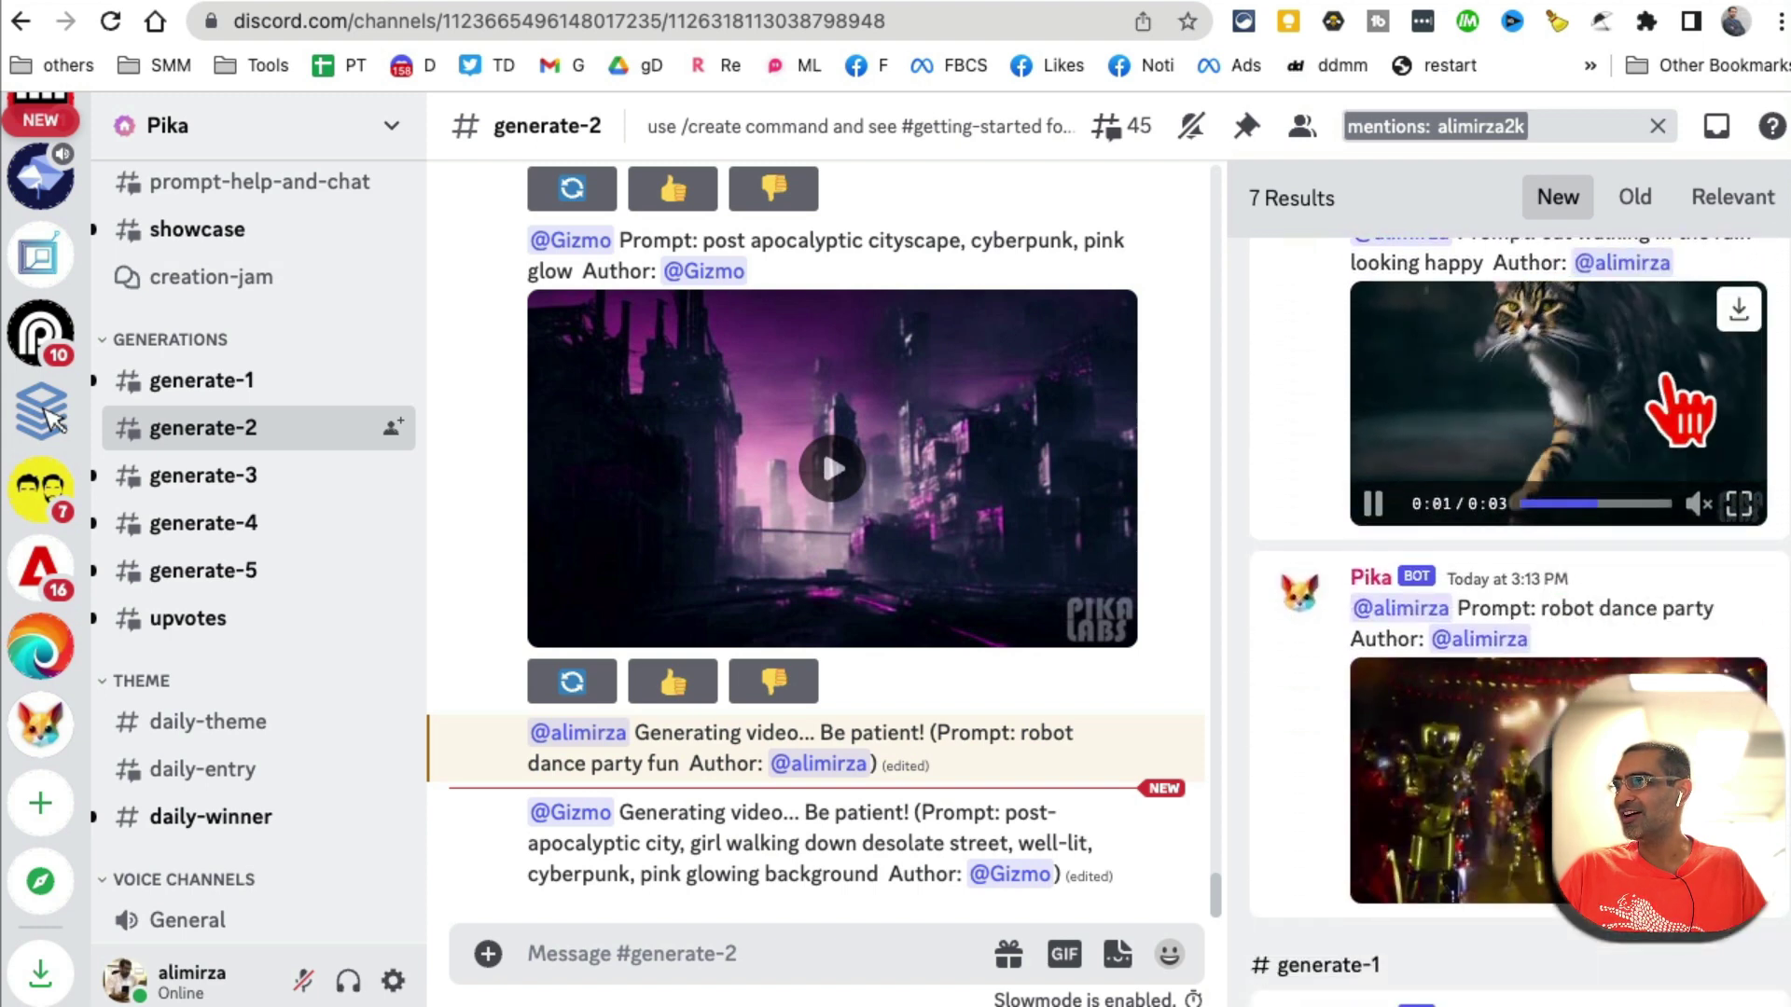
{"action": "scroll", "coordinate": [1585, 392], "scroll_direction": "down", "scroll_amount": 5}
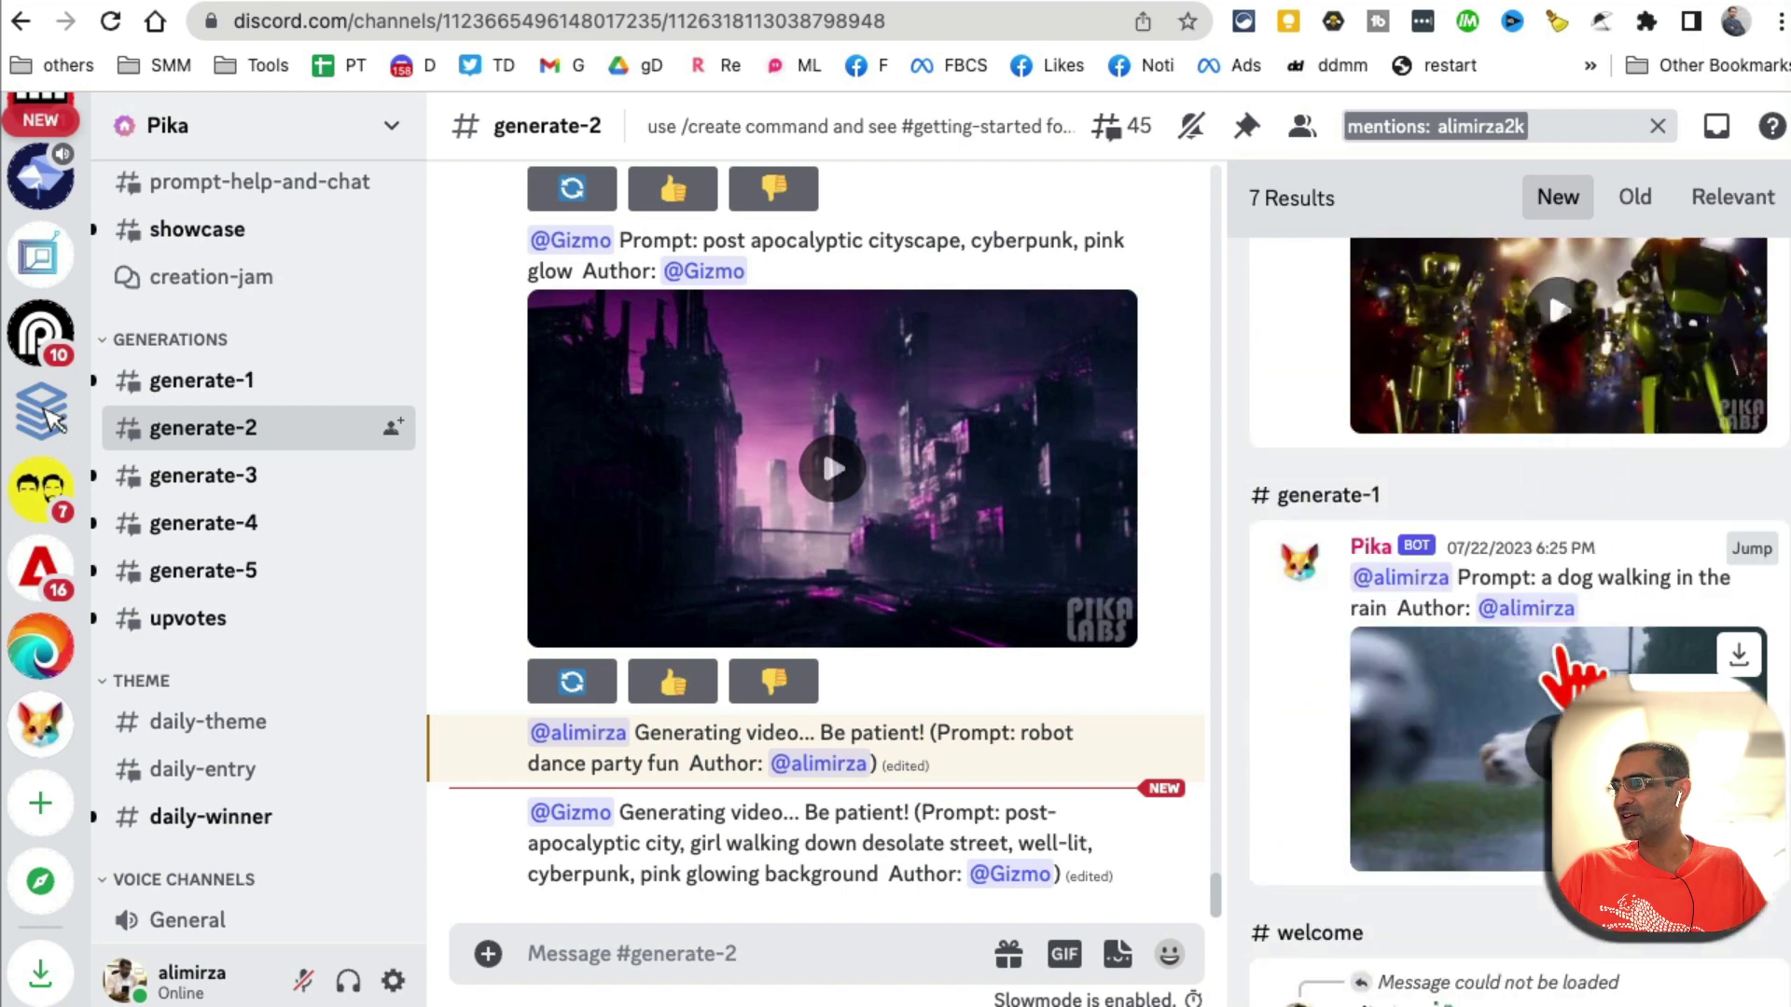
{"action": "scroll", "coordinate": [1562, 657], "scroll_direction": "down", "scroll_amount": 3}
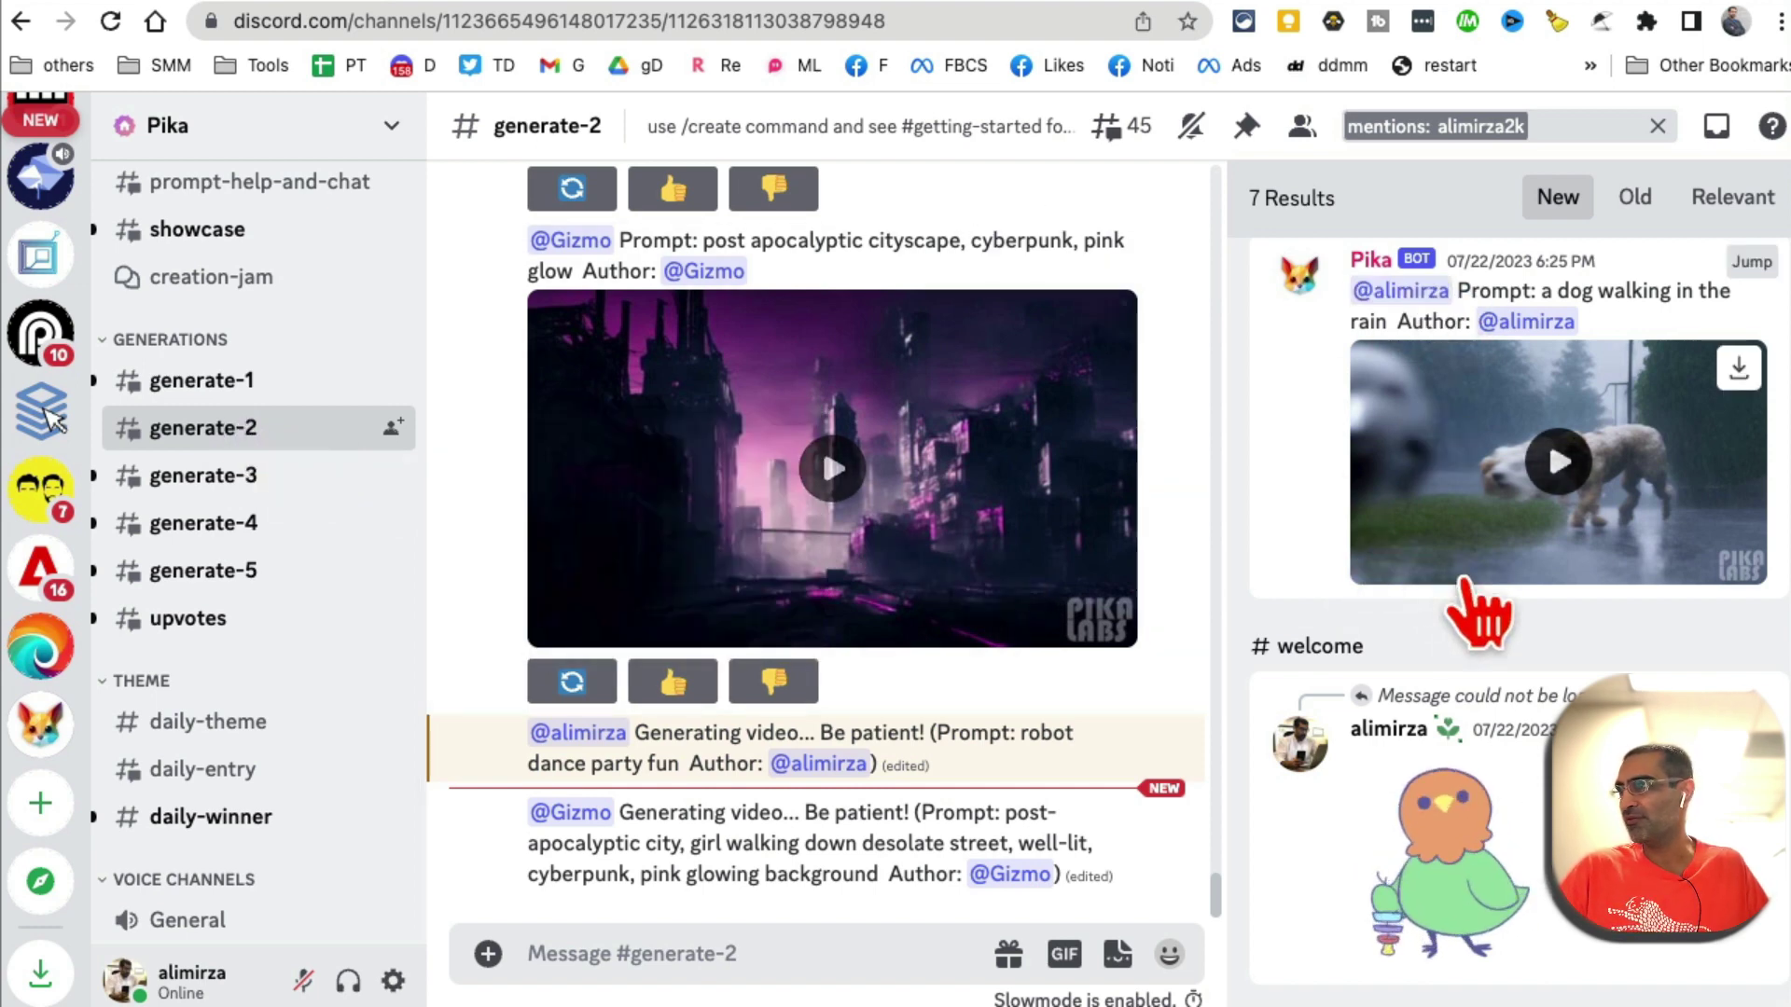
{"action": "scroll", "coordinate": [1481, 634], "scroll_direction": "up", "scroll_amount": 5}
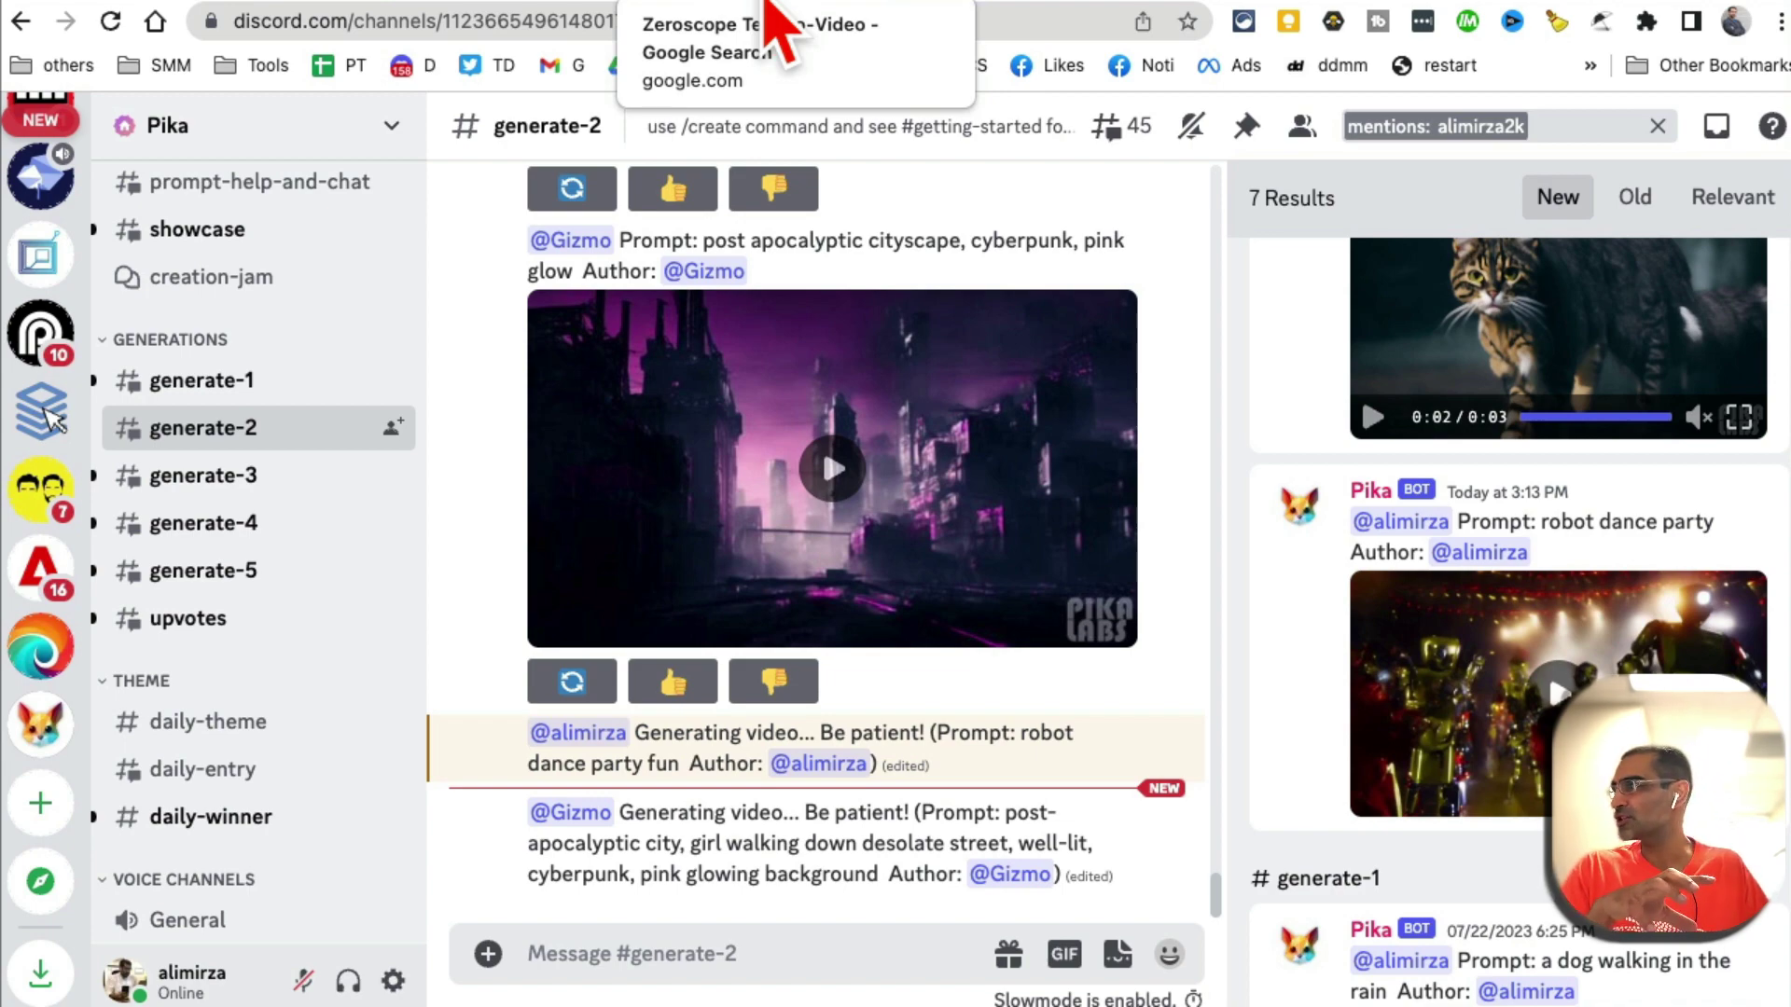
- Open the Hugging Face Zeroscope Space from Google results in a new tab, then return to Discord
{"action": "left_click", "coordinate": [768, 8]}
{"action": "scroll", "coordinate": [849, 495], "scroll_direction": "up", "scroll_amount": 5}
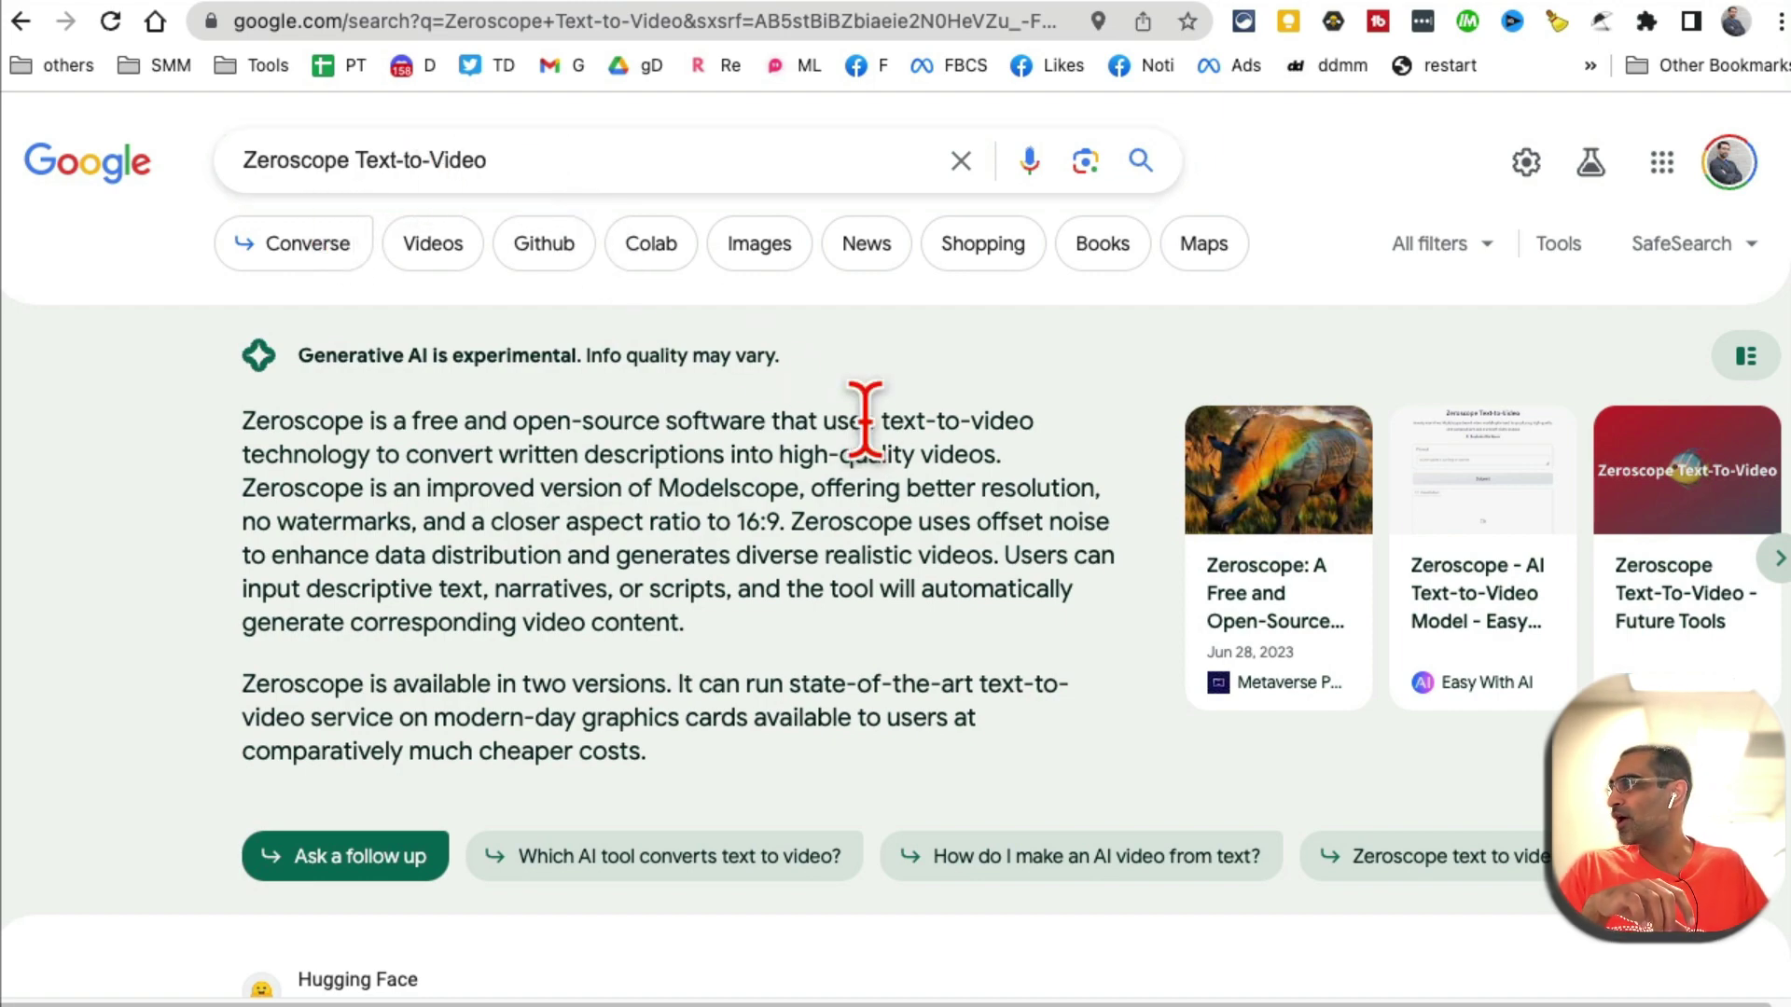
{"action": "scroll", "coordinate": [863, 420], "scroll_direction": "down", "scroll_amount": 5}
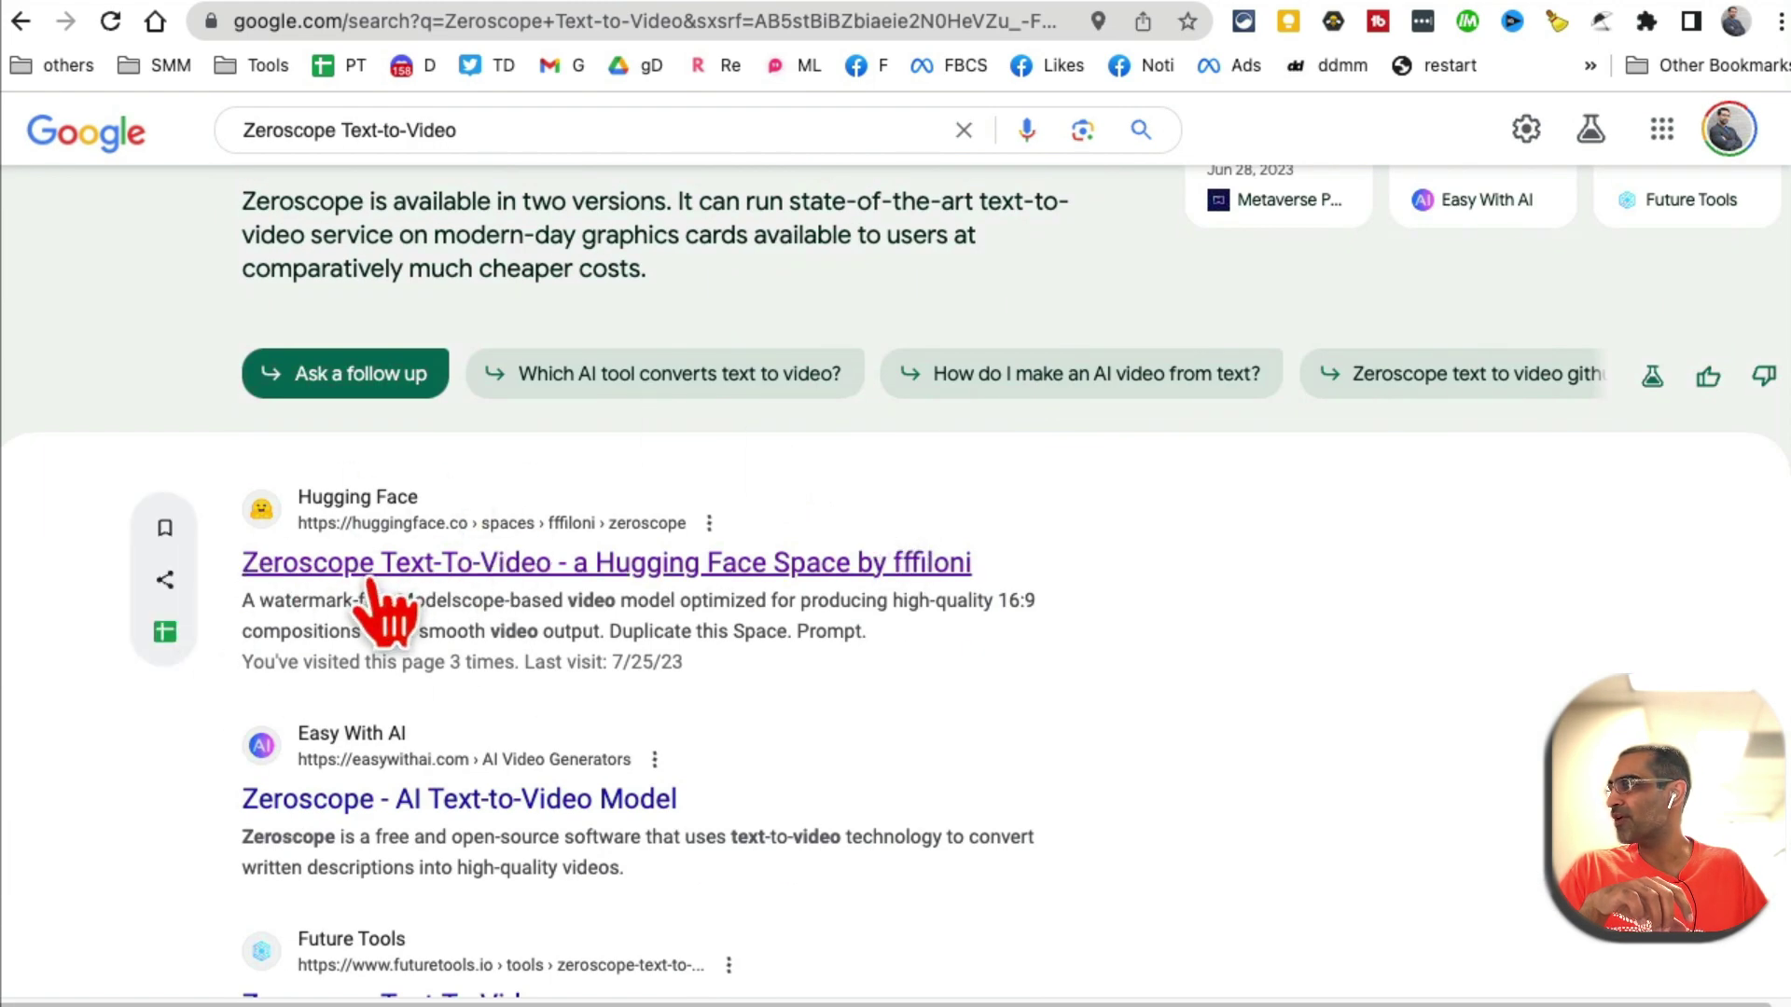
{"action": "right_click", "coordinate": [416, 567]}
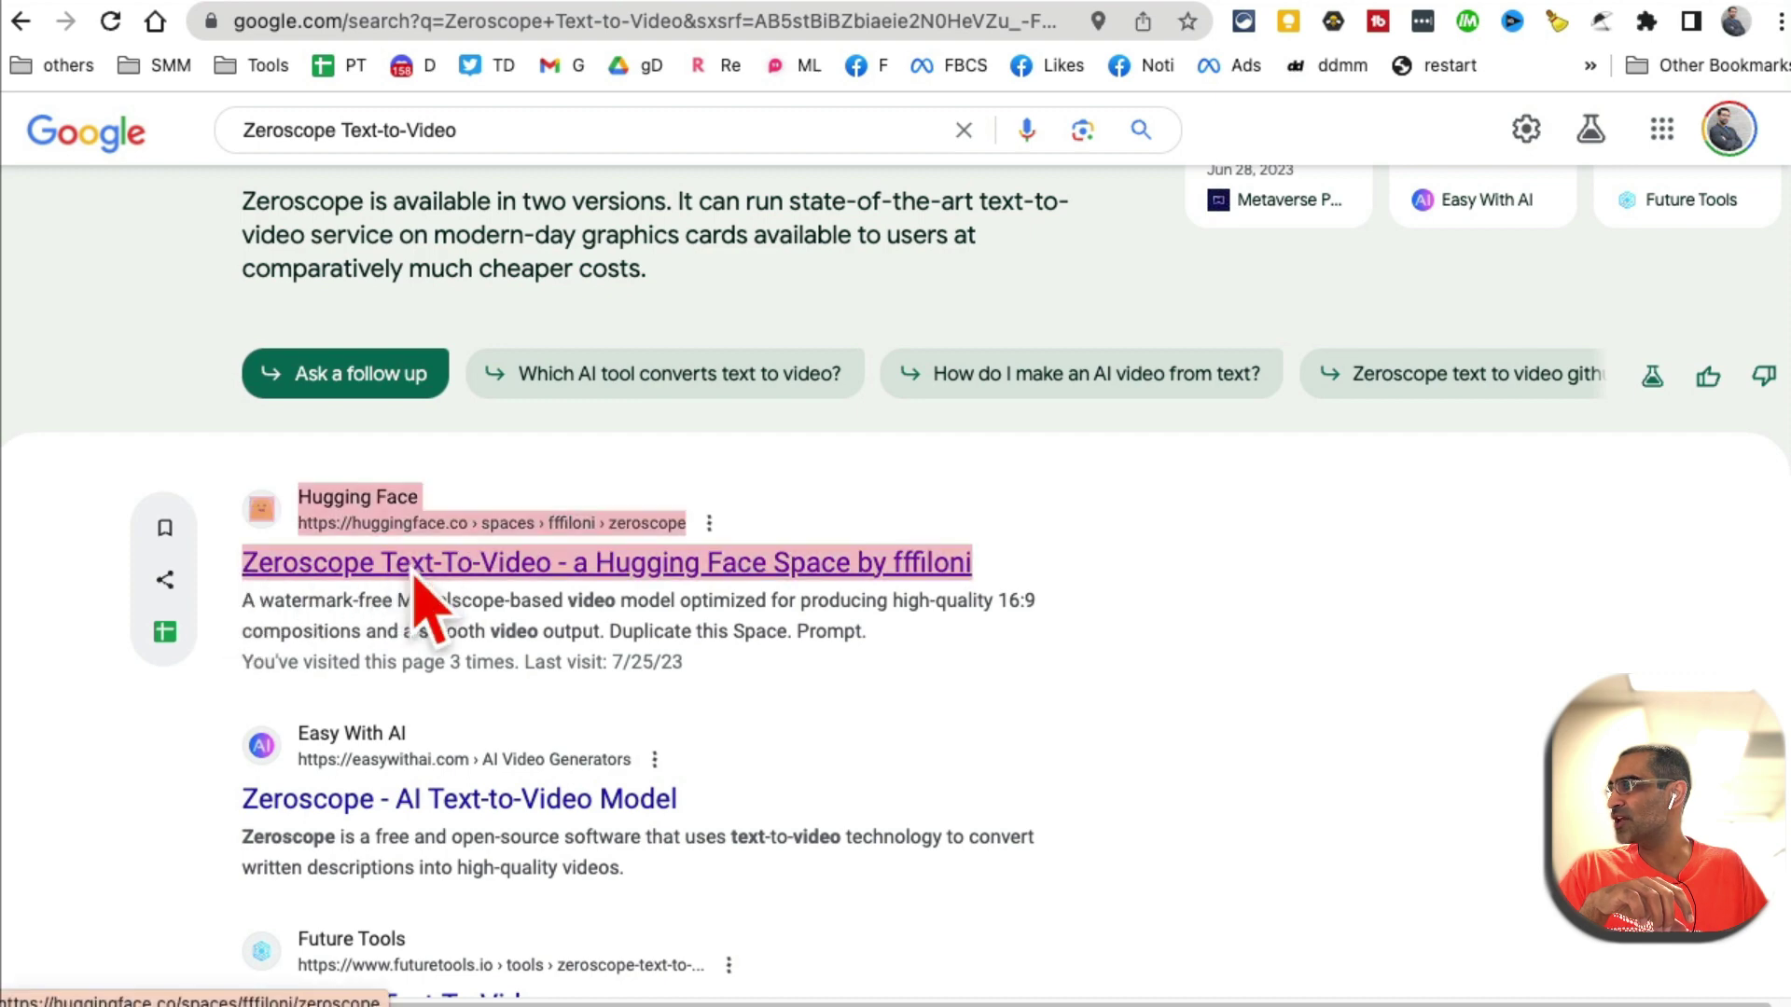
{"action": "left_click", "coordinate": [560, 580]}
{"action": "left_click", "coordinate": [852, 3]}
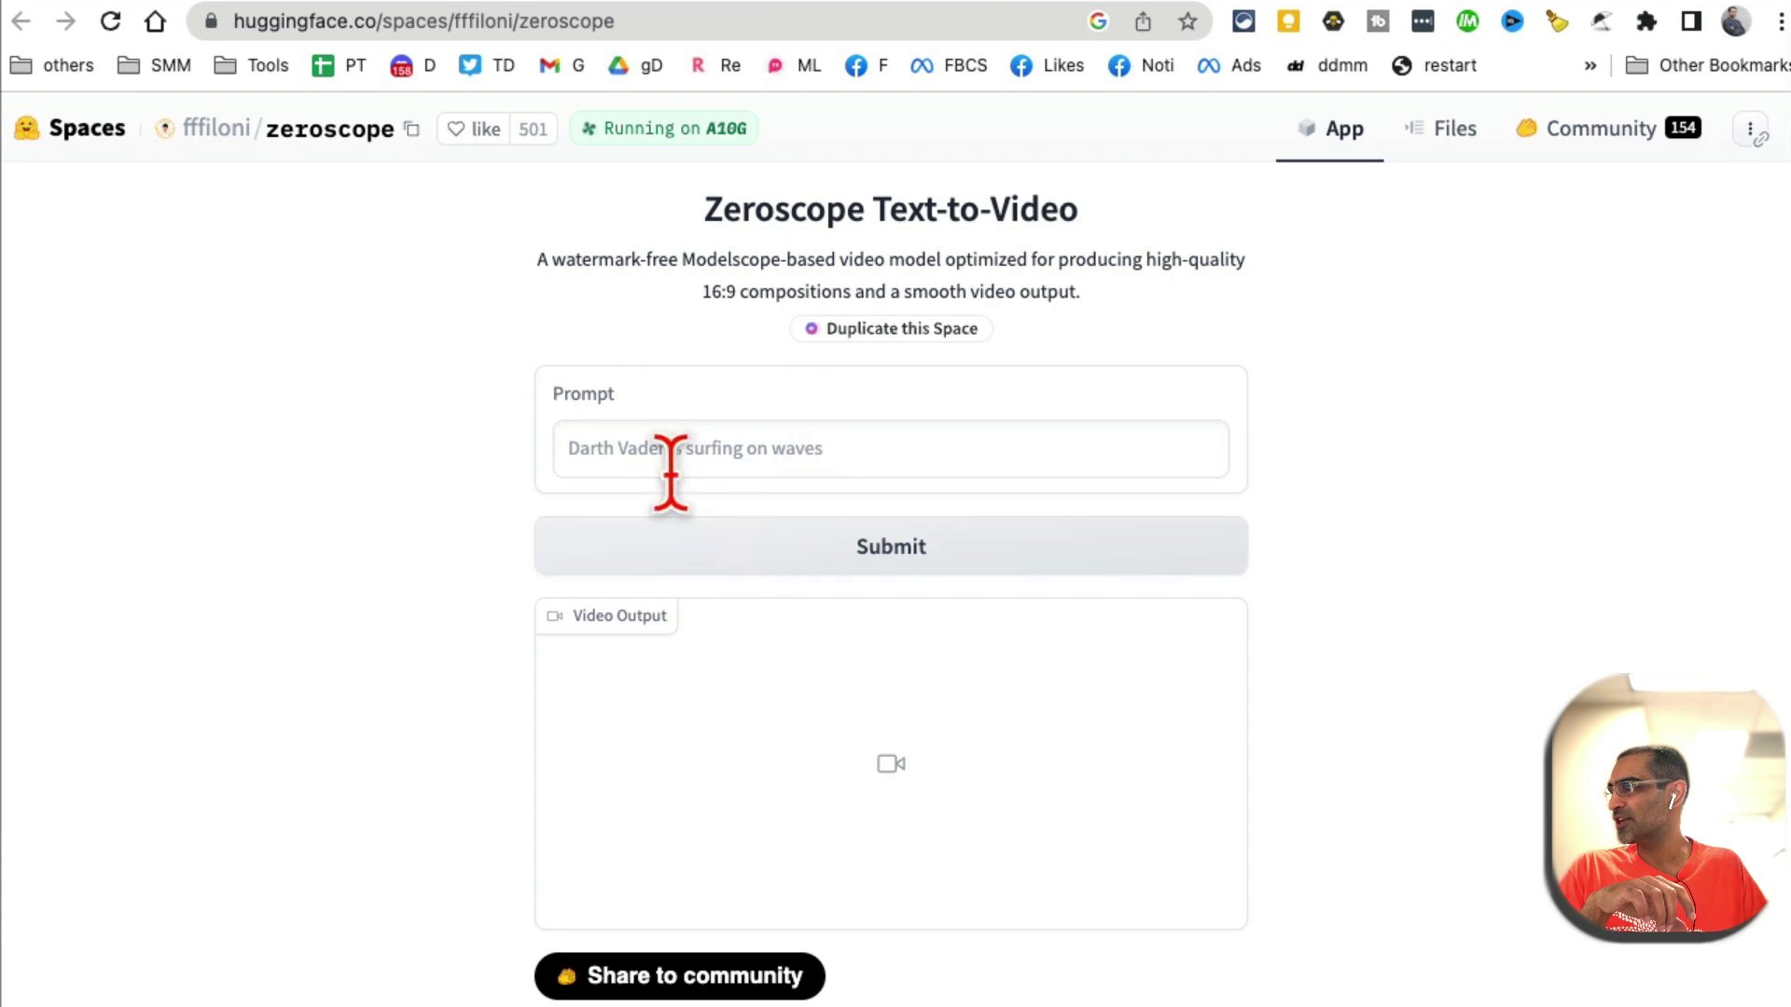
{"action": "left_click", "coordinate": [665, 461]}
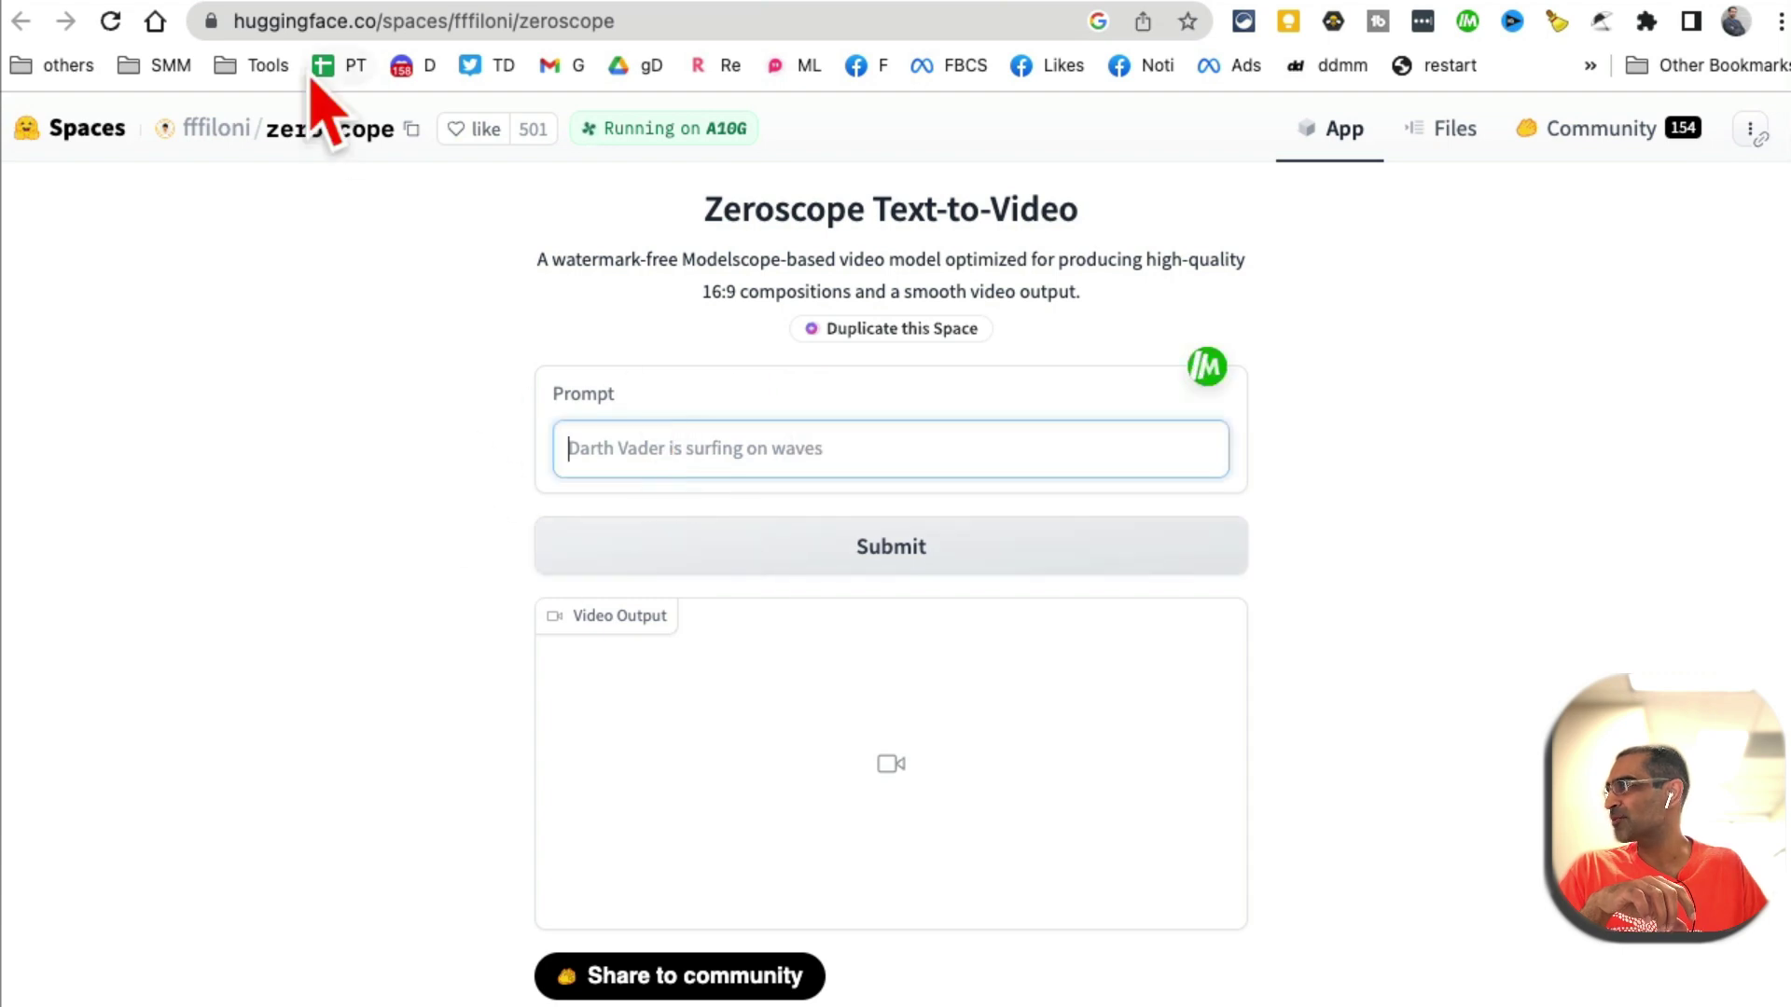
{"action": "left_click", "coordinate": [213, 4]}
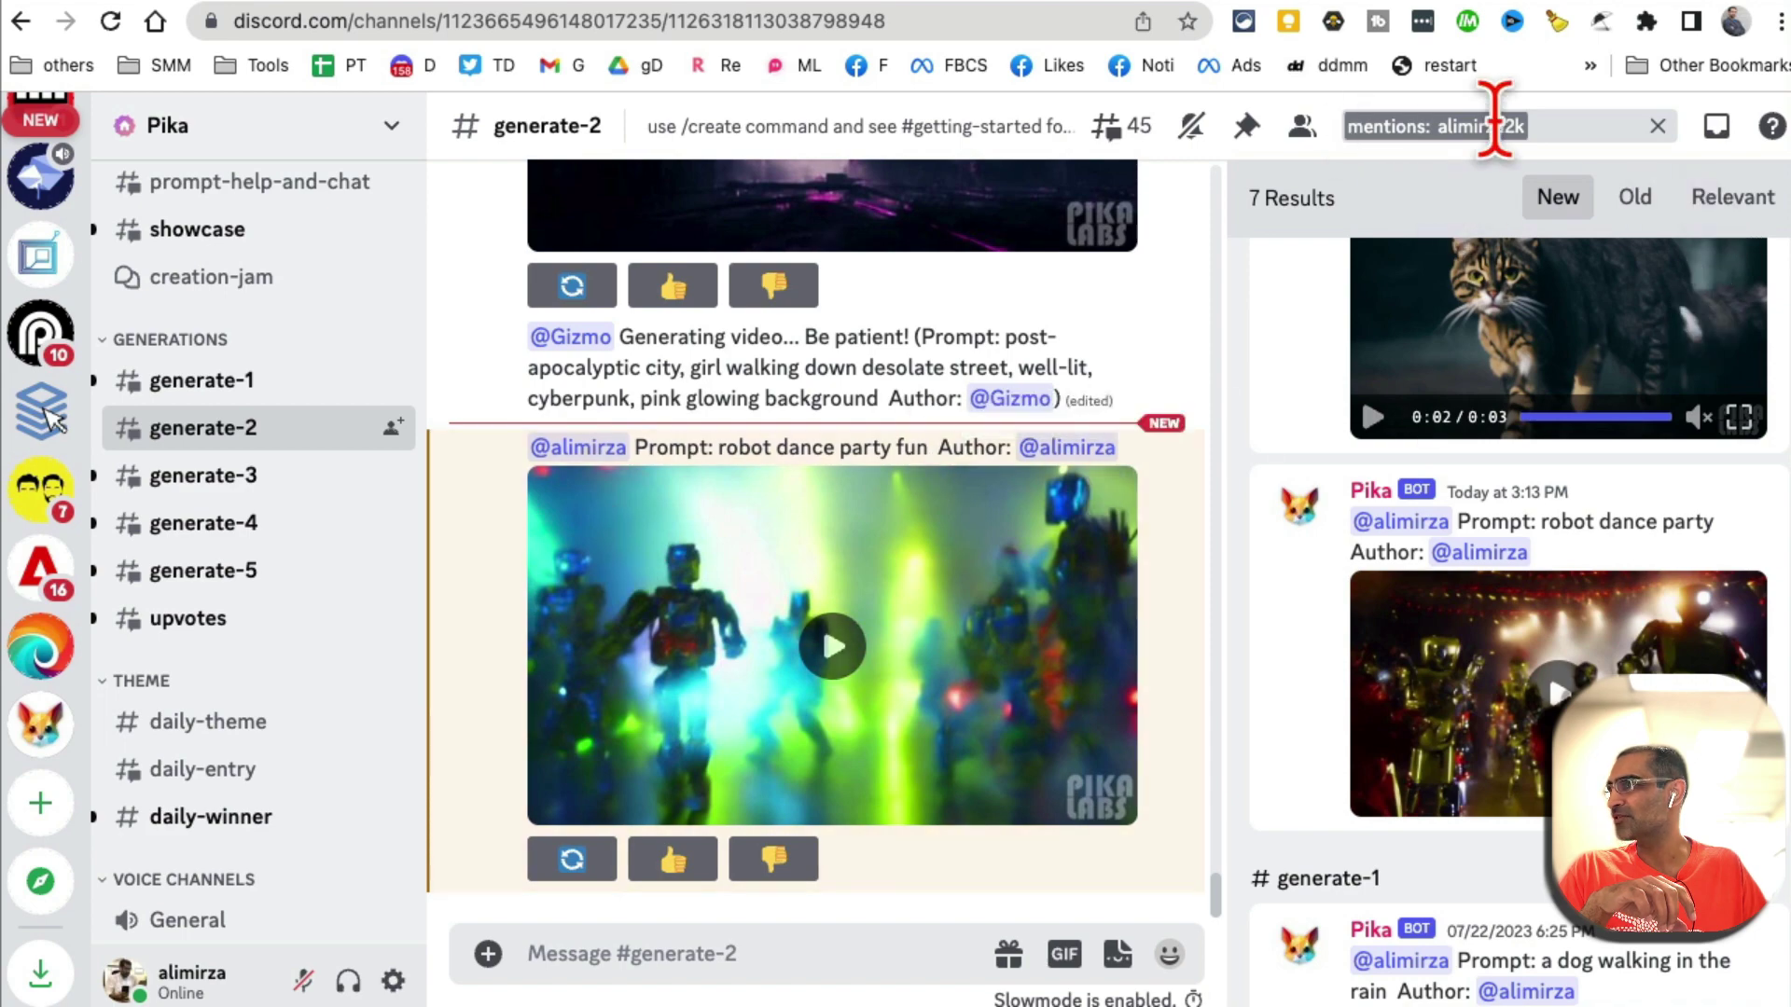
- Close the search panel and play, then pause, the 'robot dance party fun' clip in #generate-2
{"action": "left_click", "coordinate": [1656, 128]}
{"action": "left_click", "coordinate": [916, 615]}
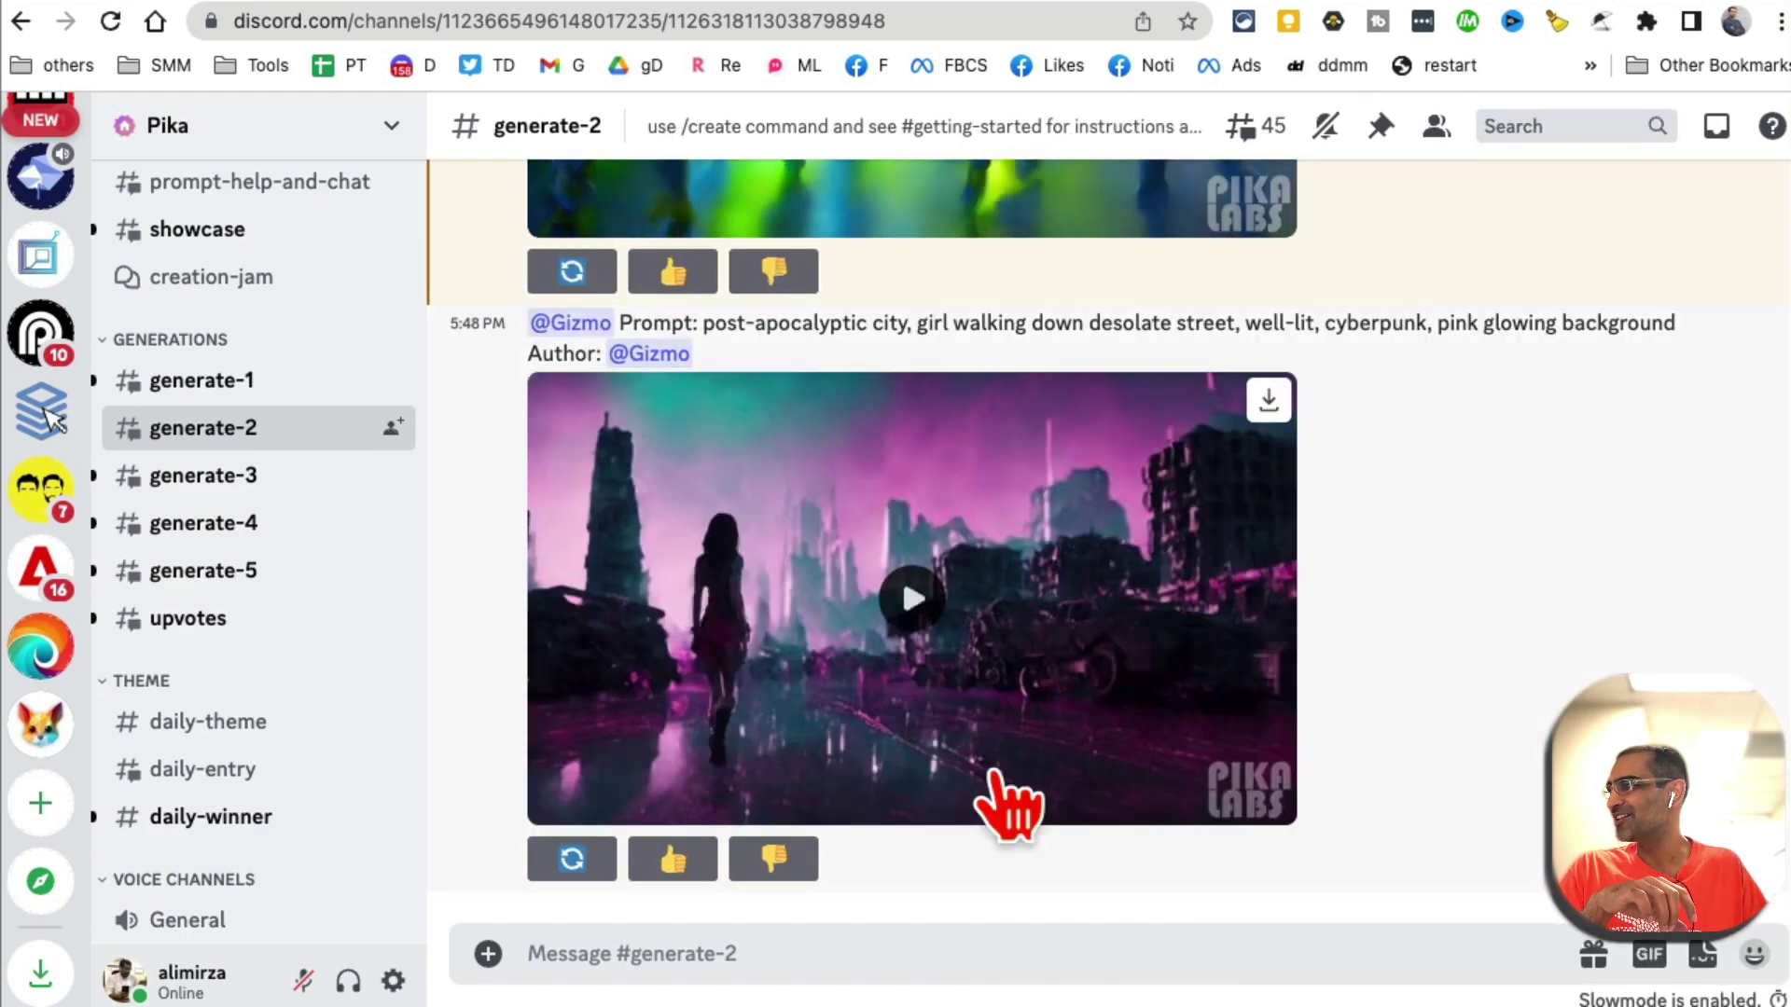
{"action": "scroll", "coordinate": [1071, 722], "scroll_direction": "up", "scroll_amount": 6}
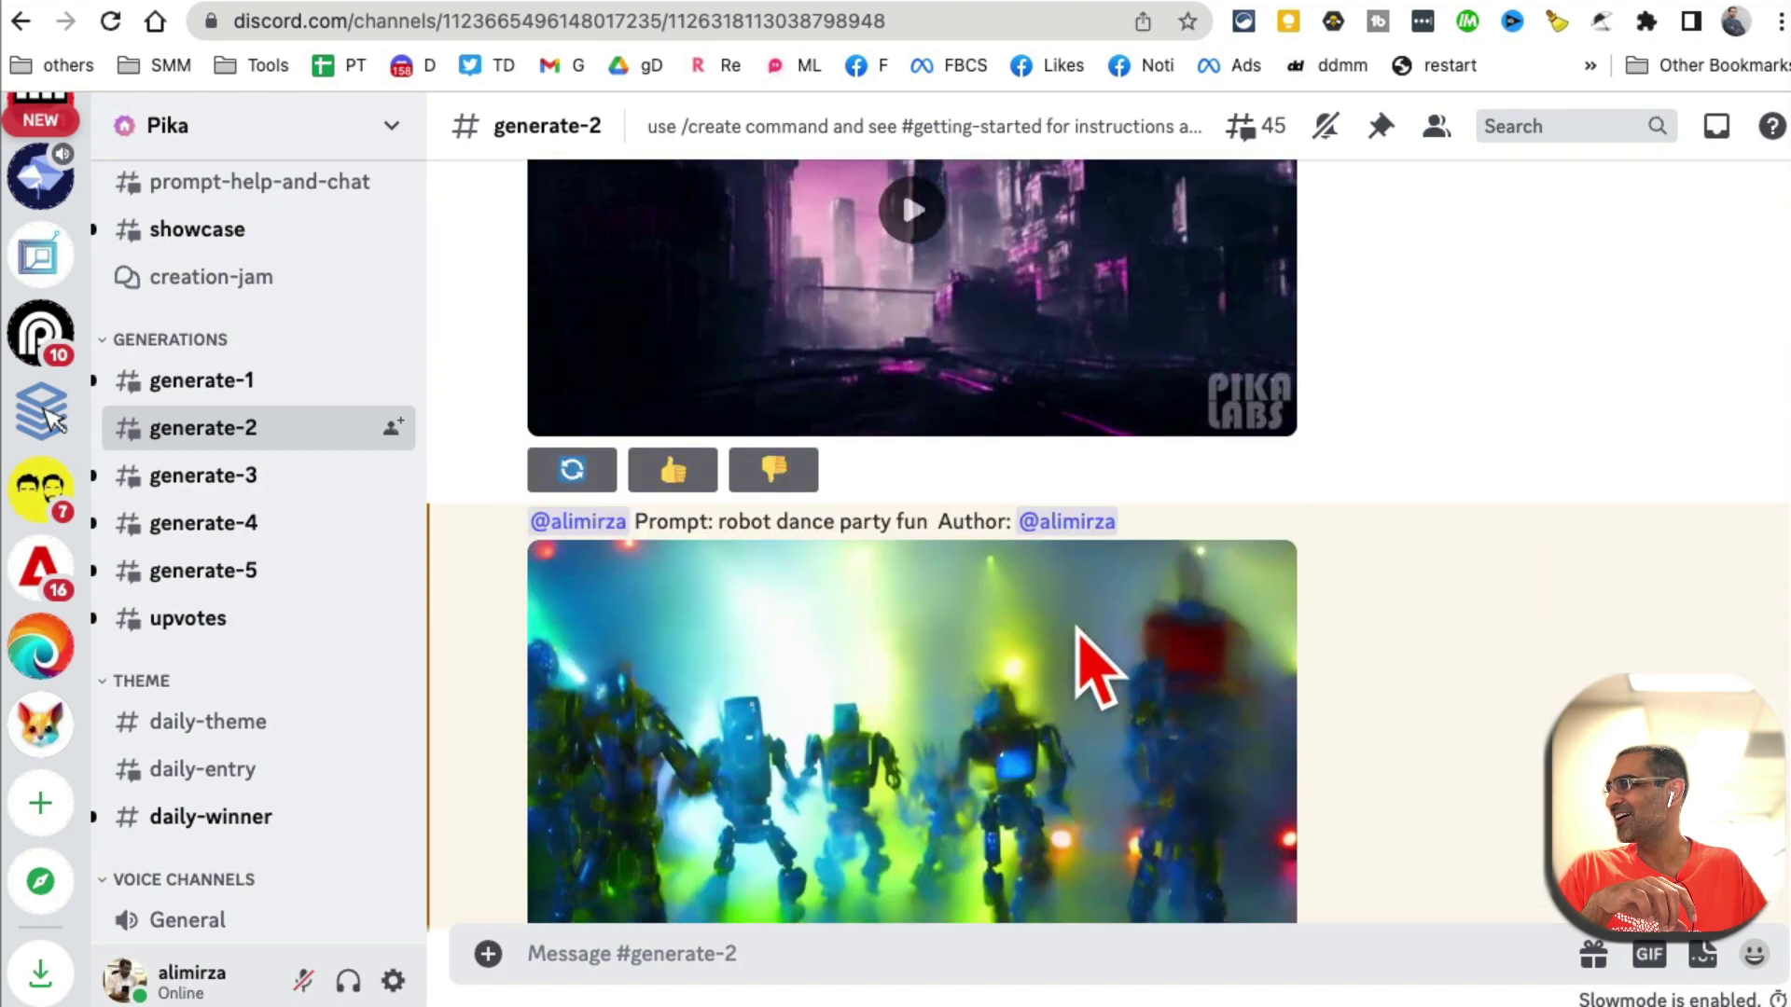
{"action": "scroll", "coordinate": [1087, 676], "scroll_direction": "down", "scroll_amount": 1}
{"action": "left_click", "coordinate": [550, 804]}
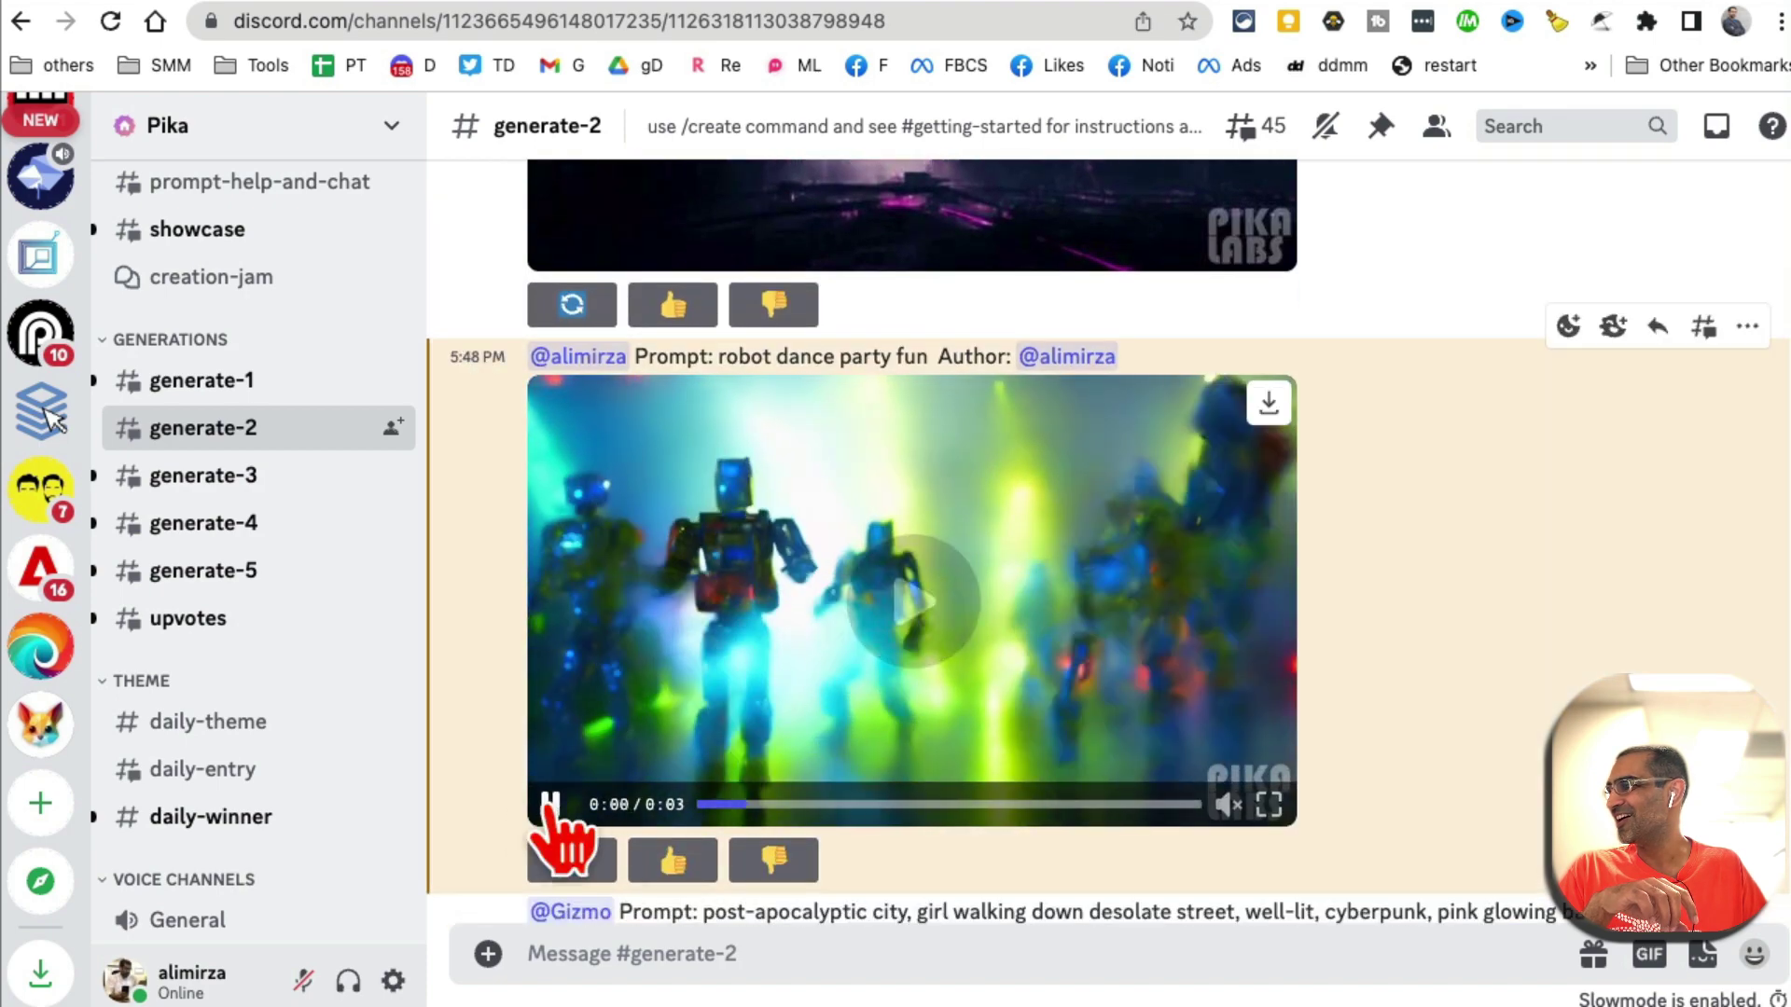
{"action": "left_click", "coordinate": [551, 804]}
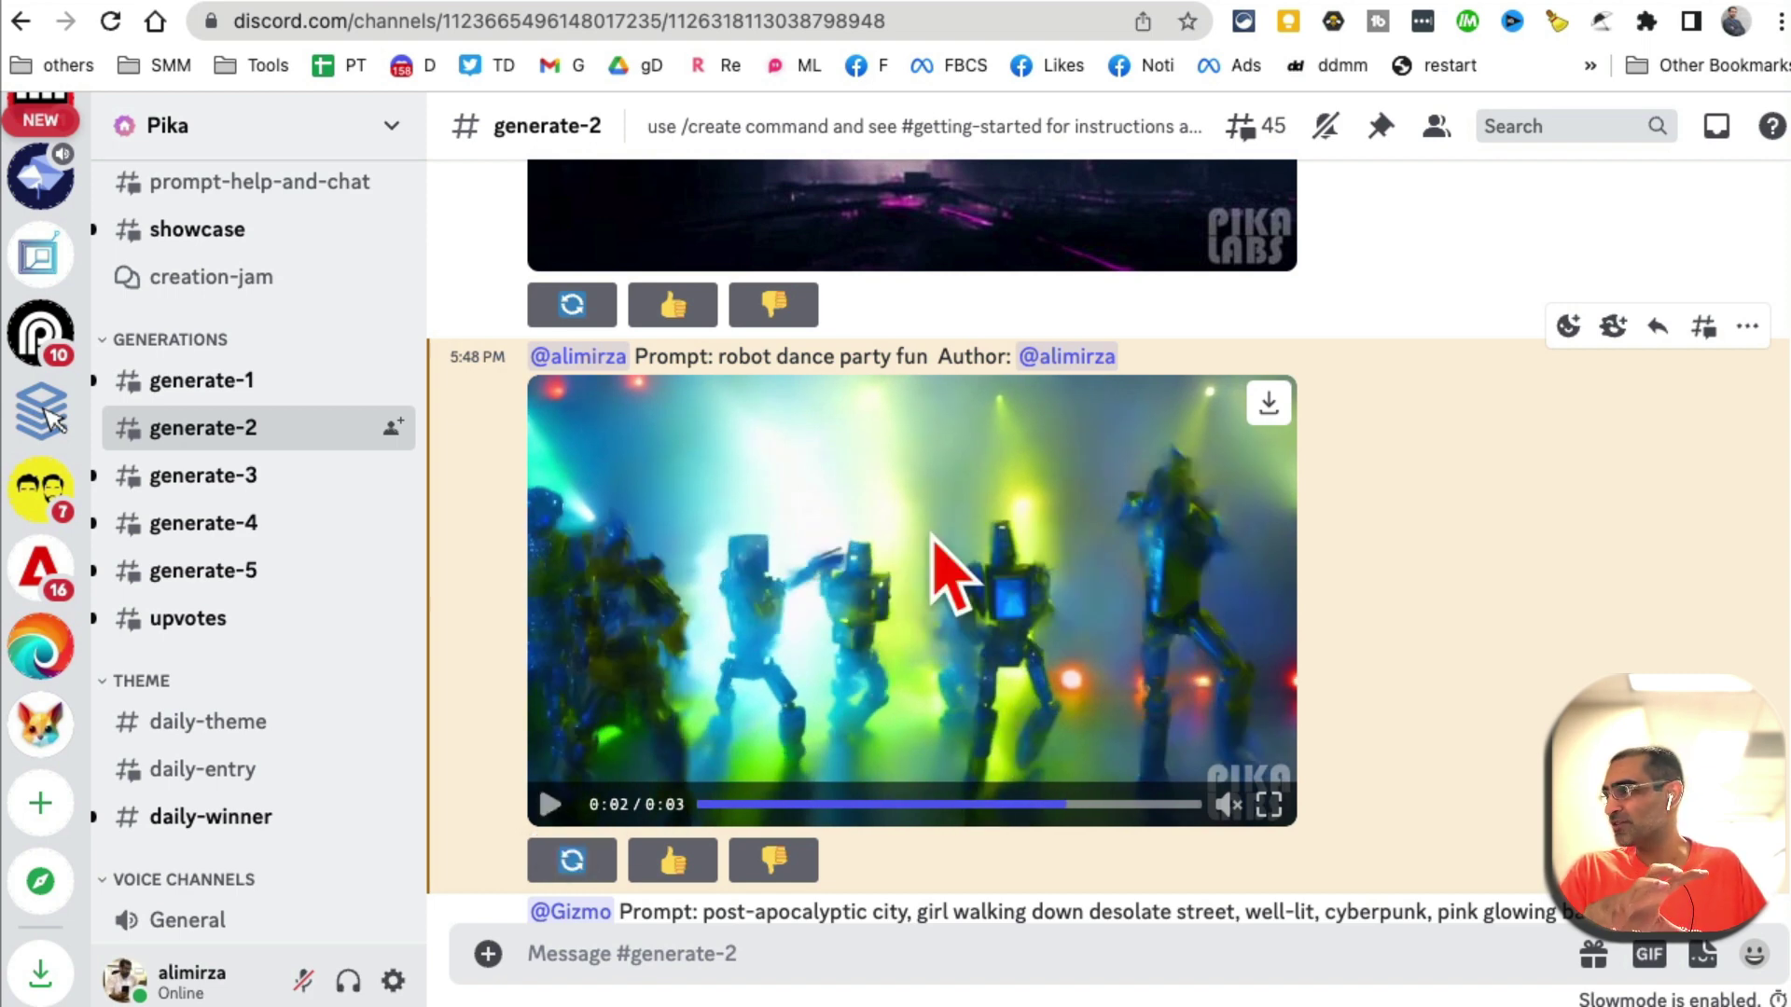
{"action": "scroll", "coordinate": [1110, 811], "scroll_direction": "down", "scroll_amount": 2}
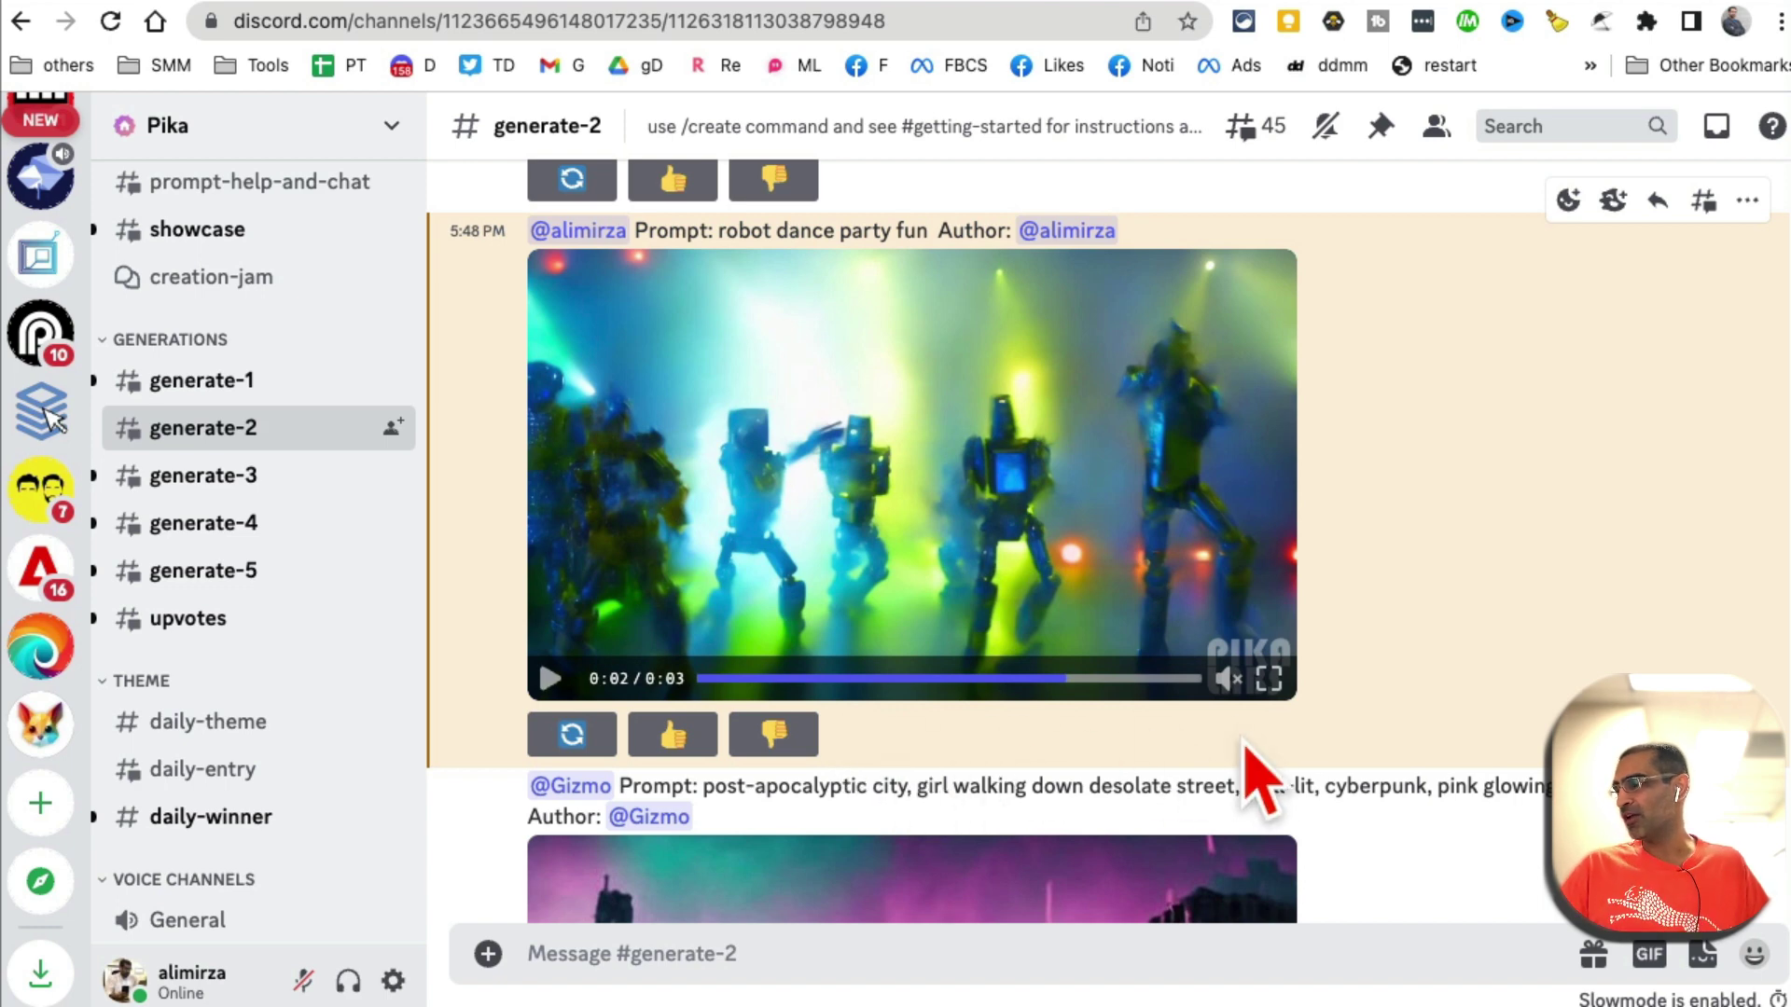
{"action": "scroll", "coordinate": [1259, 771], "scroll_direction": "up", "scroll_amount": 1}
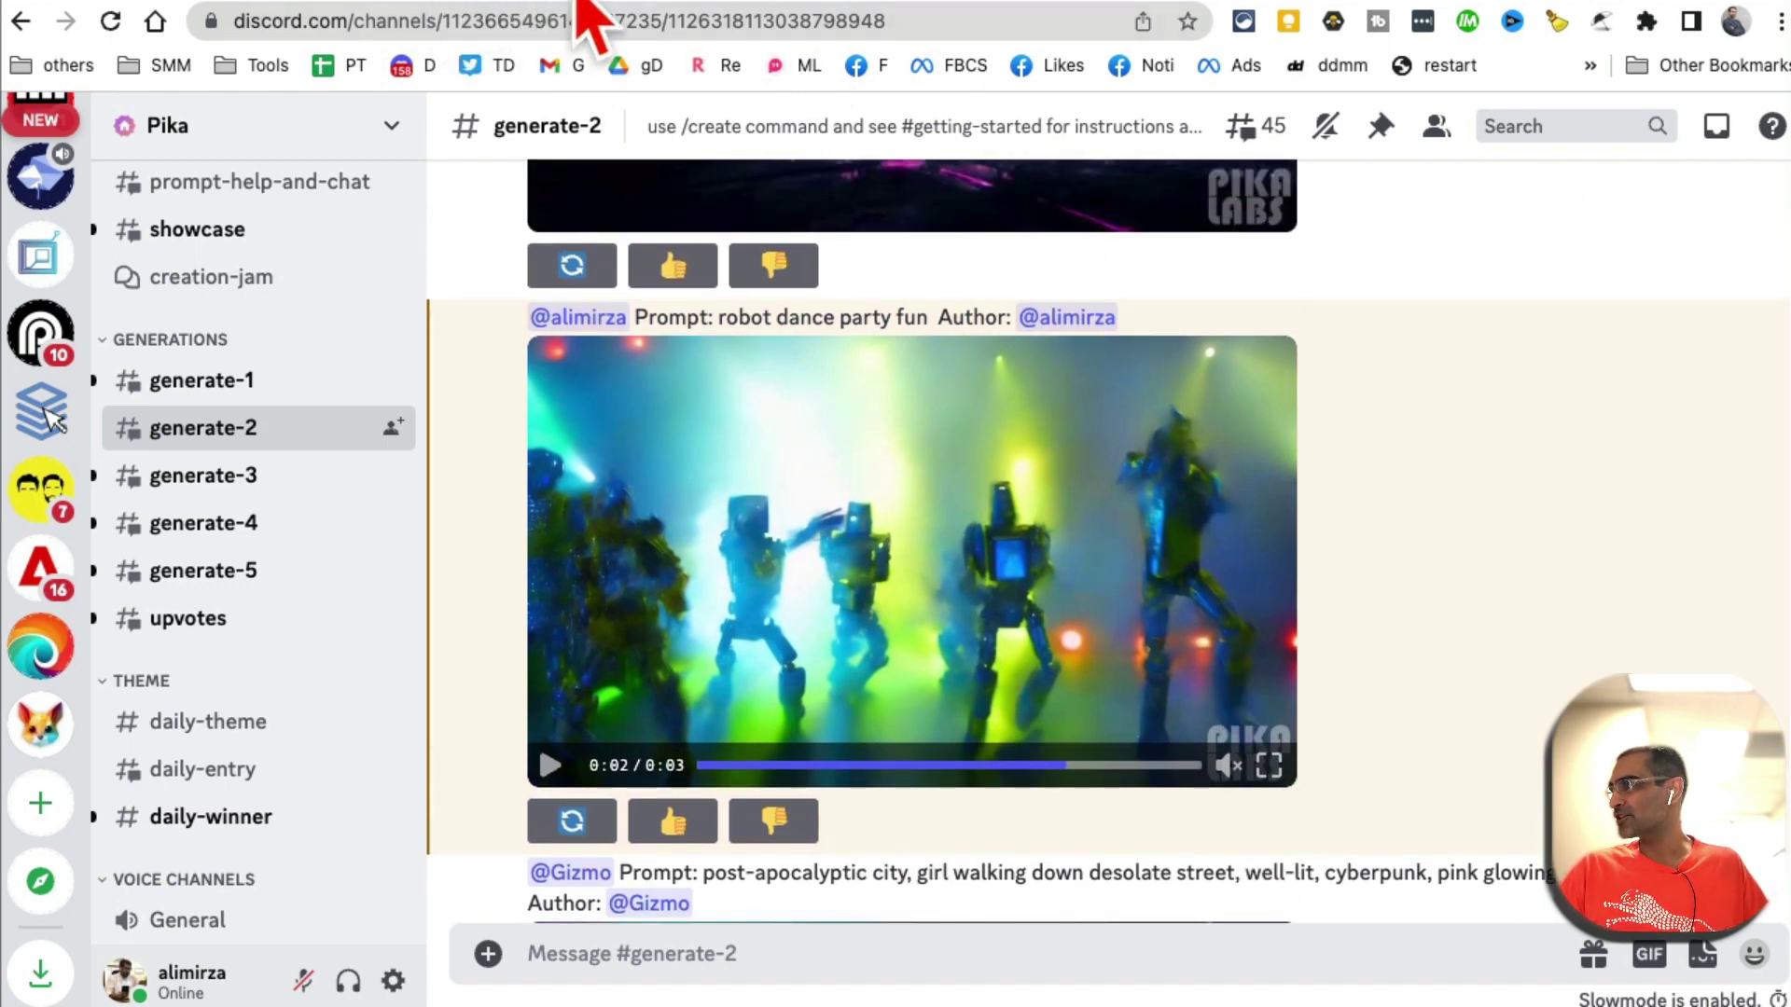
- Submit the prompt 'a robot dance party' in the Zeroscope Space and dismiss the queue warning
{"action": "left_click", "coordinate": [701, 2]}
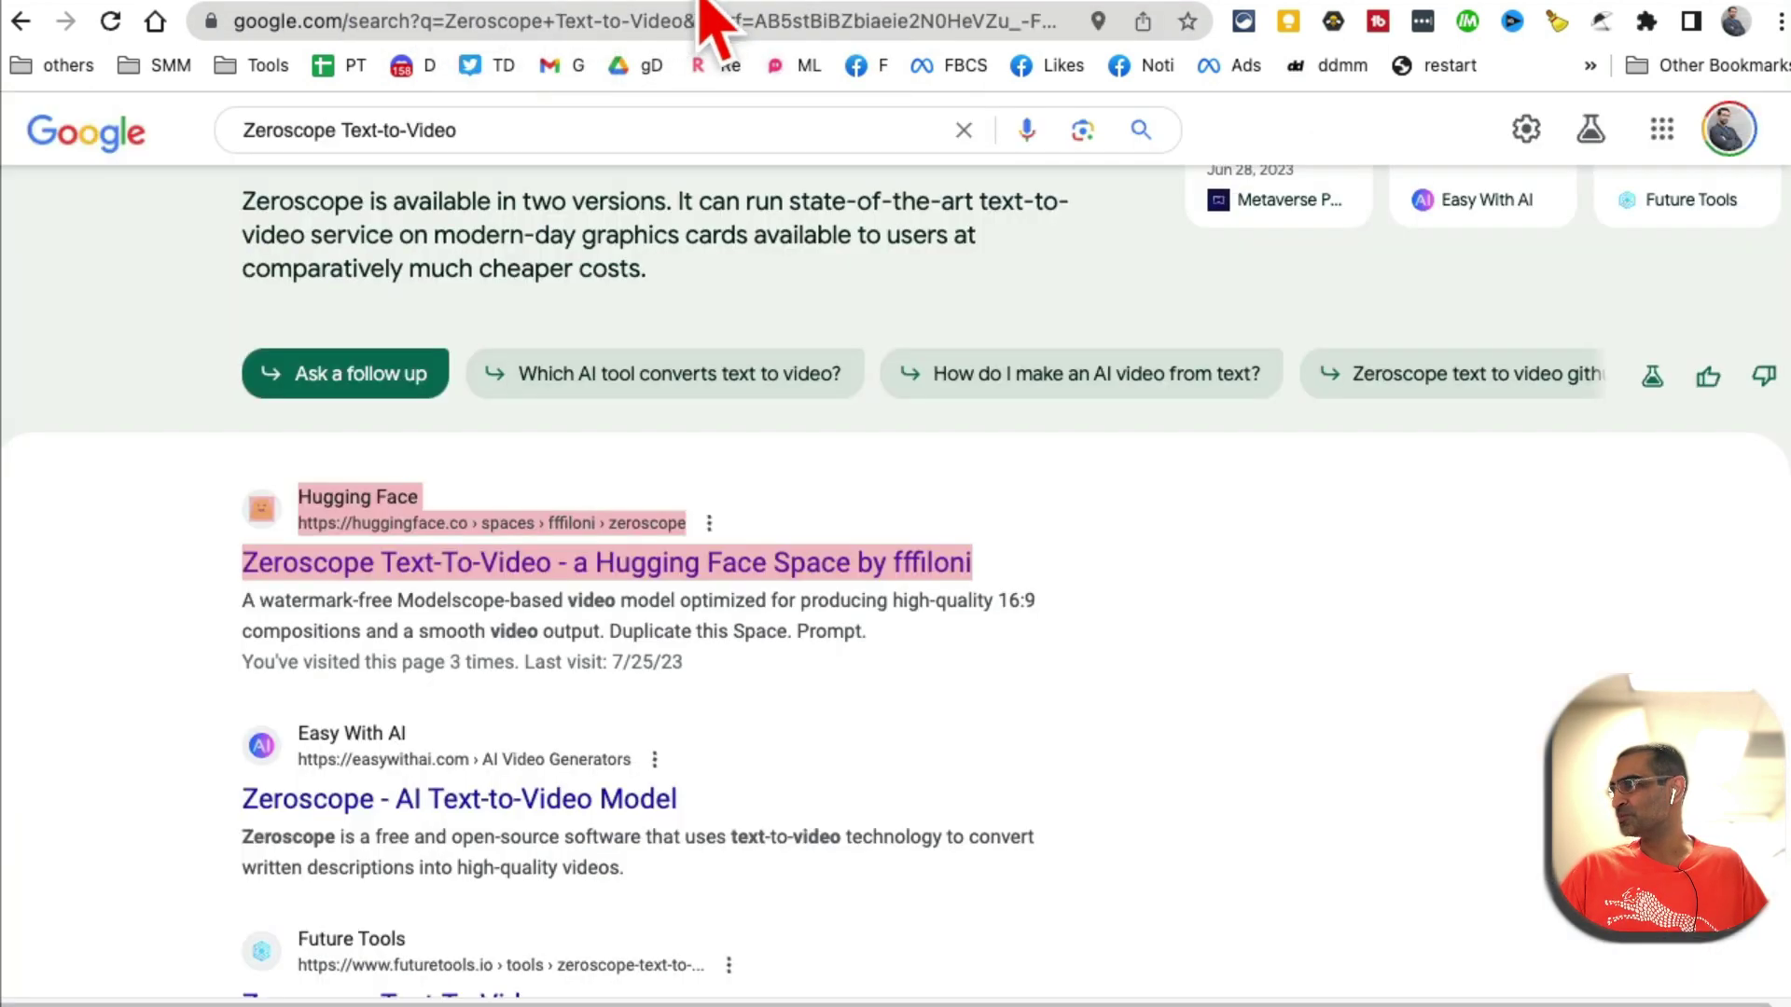
{"action": "left_click", "coordinate": [808, 2]}
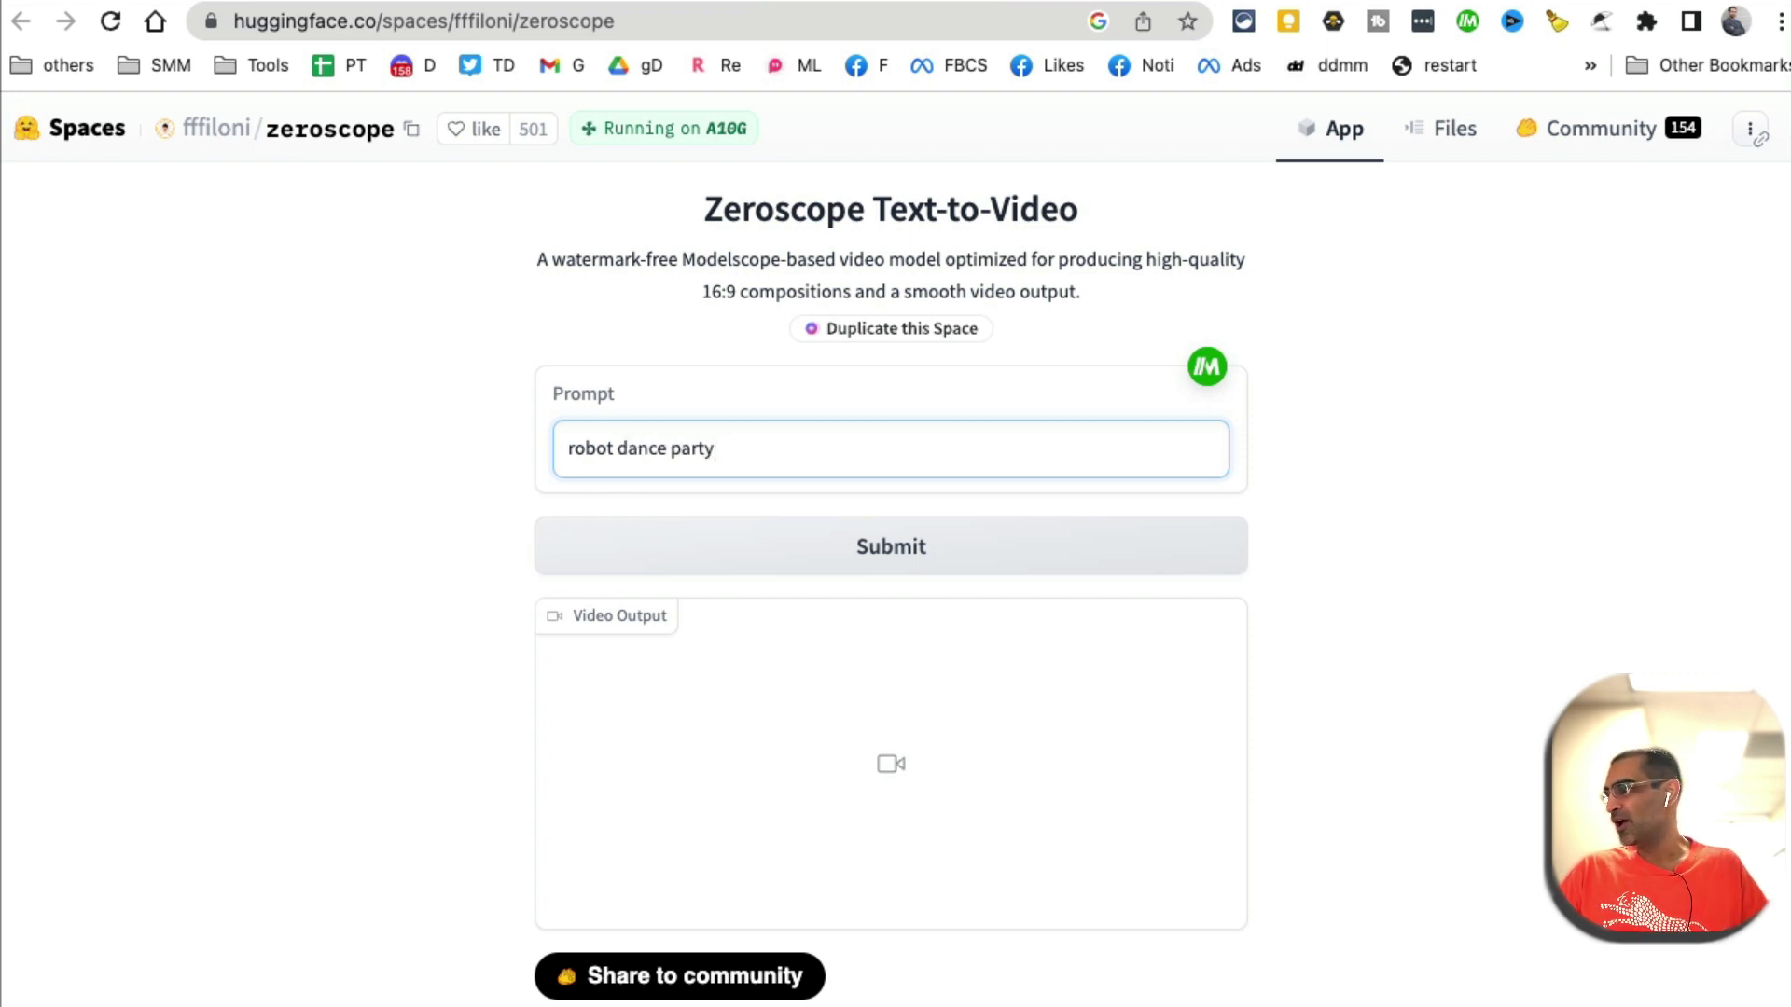
{"action": "left_click", "coordinate": [916, 560]}
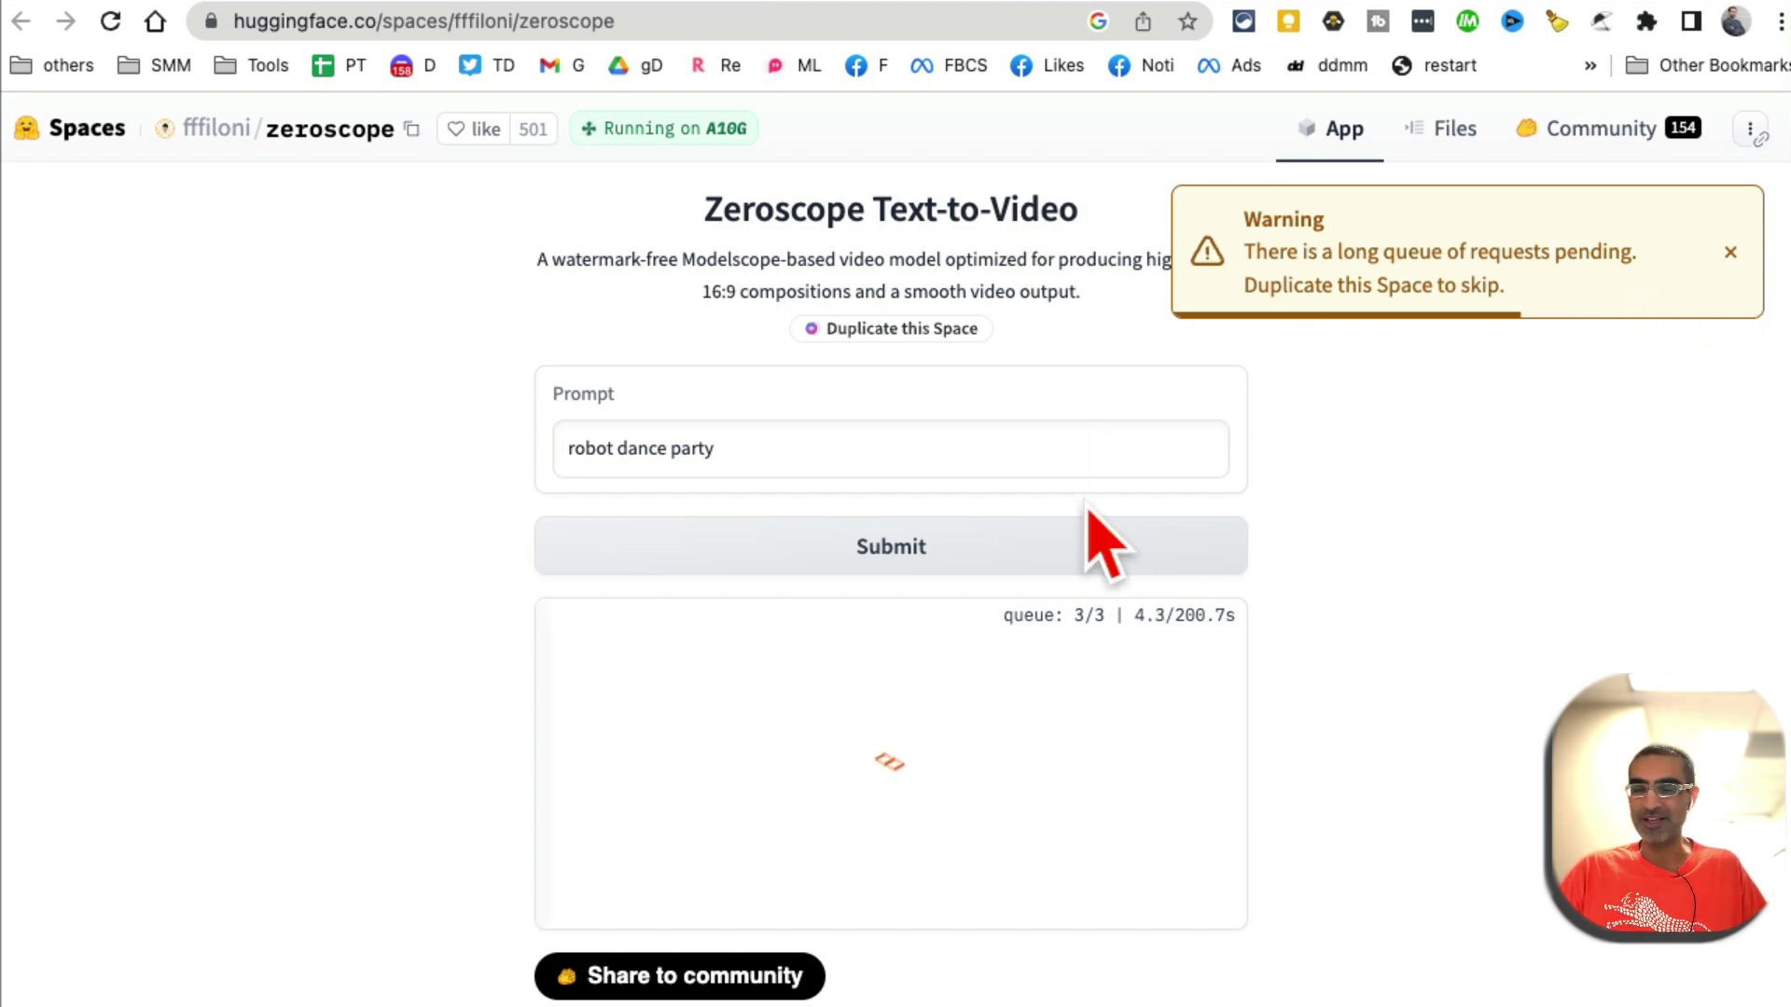
{"action": "left_click", "coordinate": [1730, 252]}
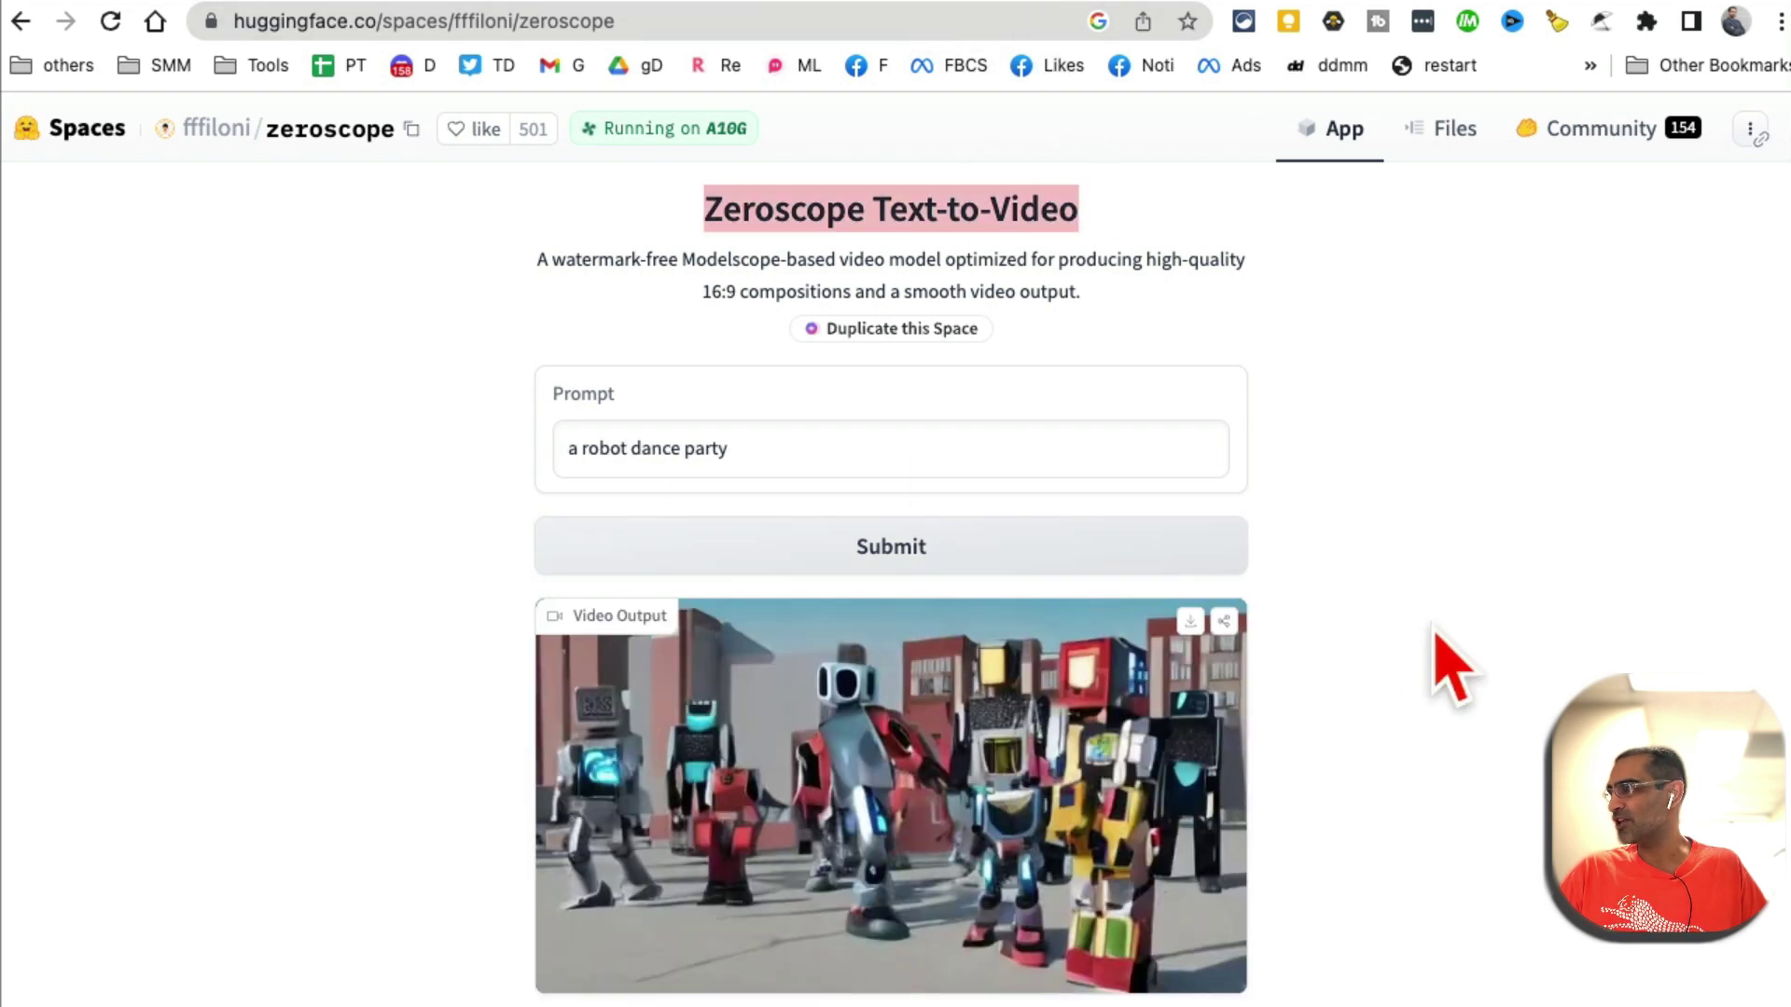
- Replay the generated 3-second dancing robots video twice
{"action": "scroll", "coordinate": [1451, 667], "scroll_direction": "down", "scroll_amount": 3}
{"action": "mouse_move", "coordinate": [746, 664]}
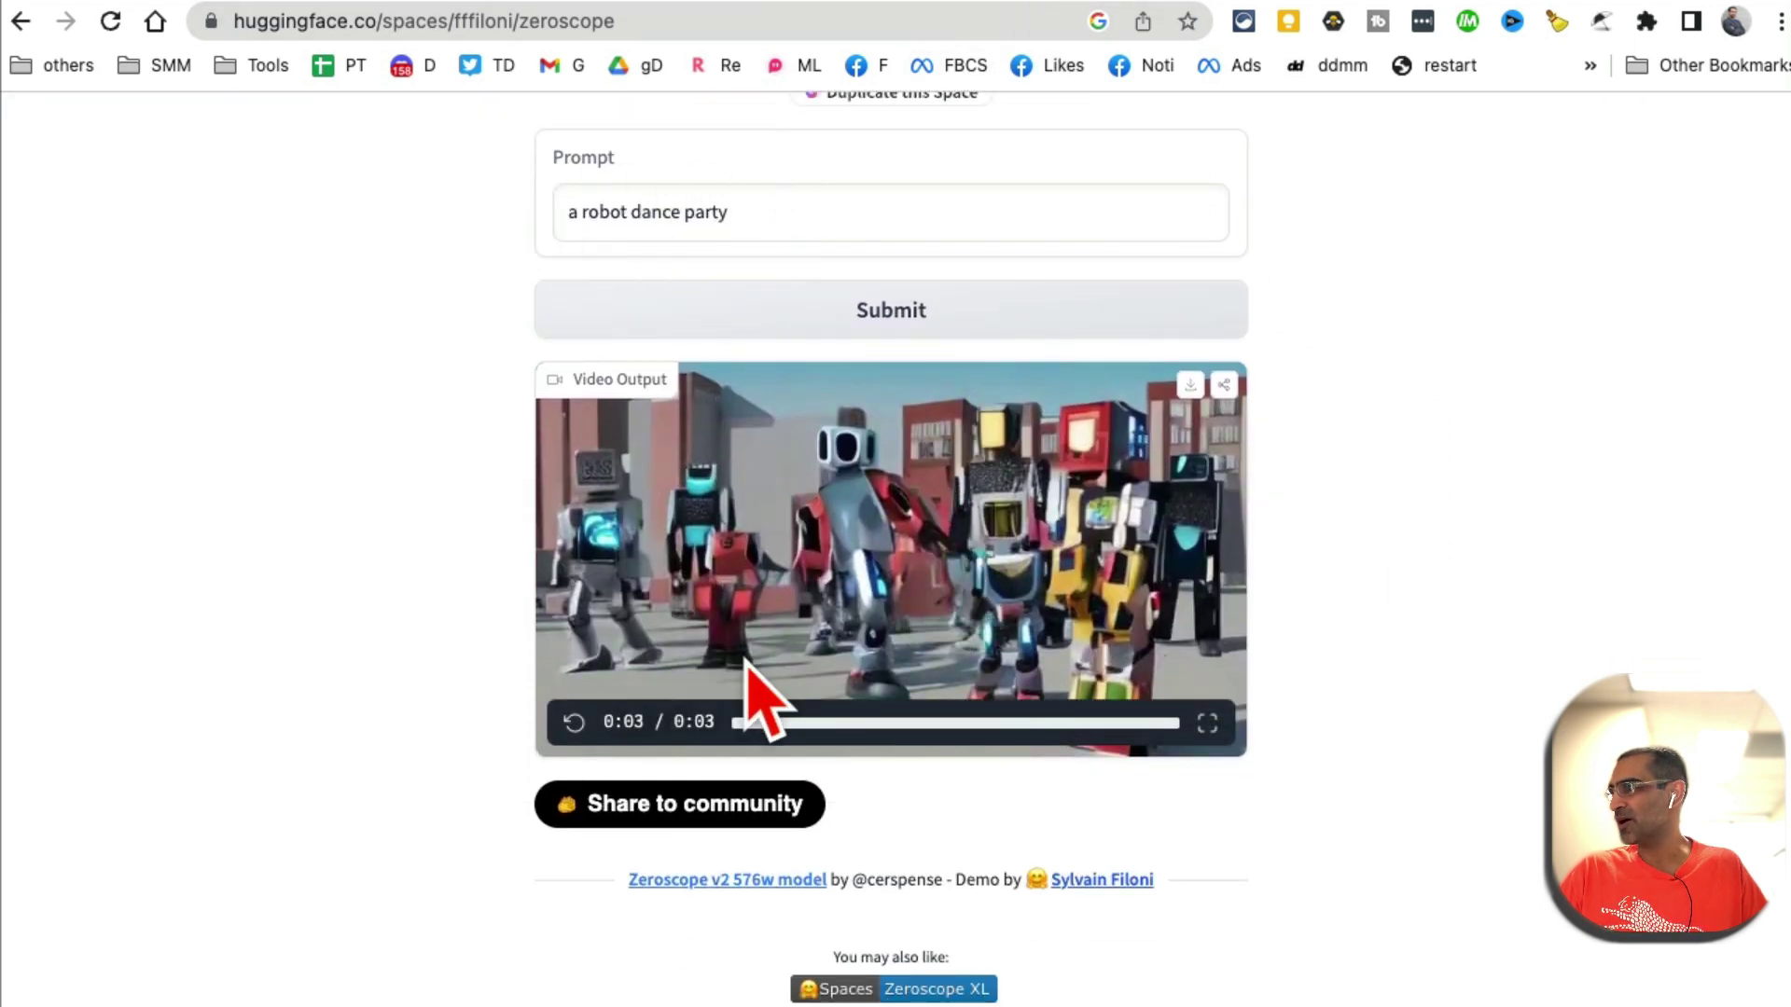
{"action": "left_click", "coordinate": [573, 723]}
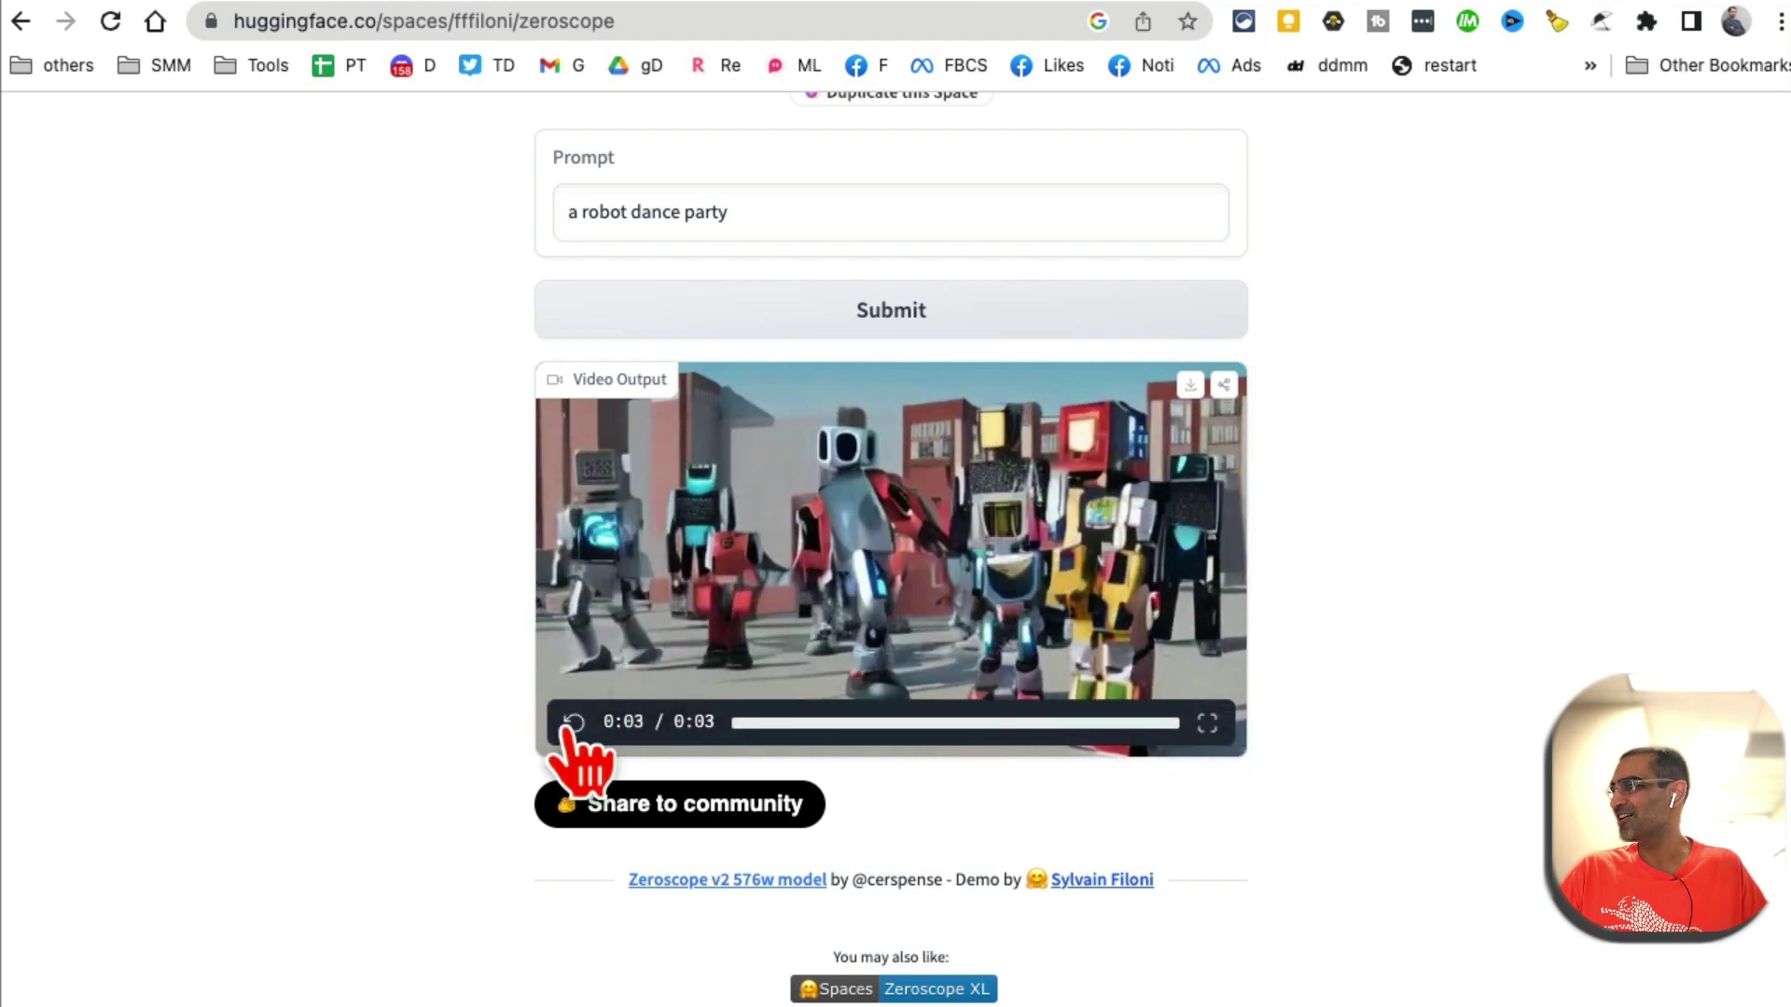
{"action": "left_click", "coordinate": [571, 724]}
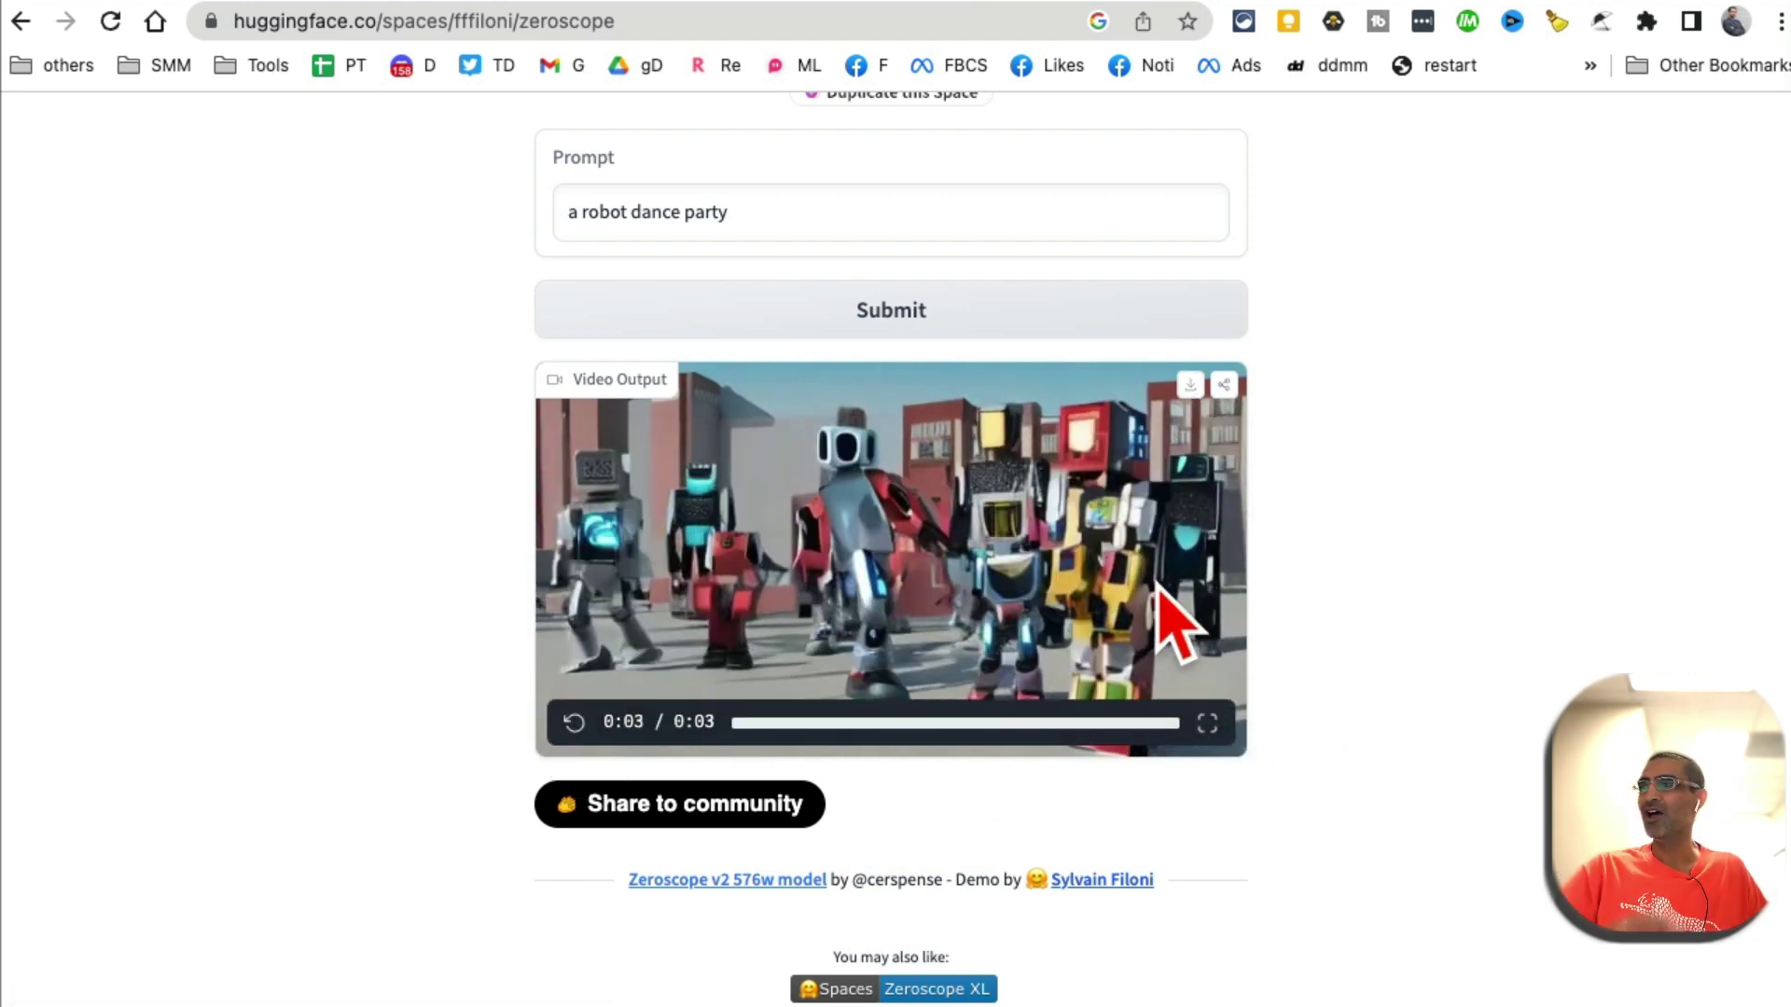
- Go to the Runway website and scroll down to its AI Magic Tools section
{"action": "left_click", "coordinate": [1315, 5]}
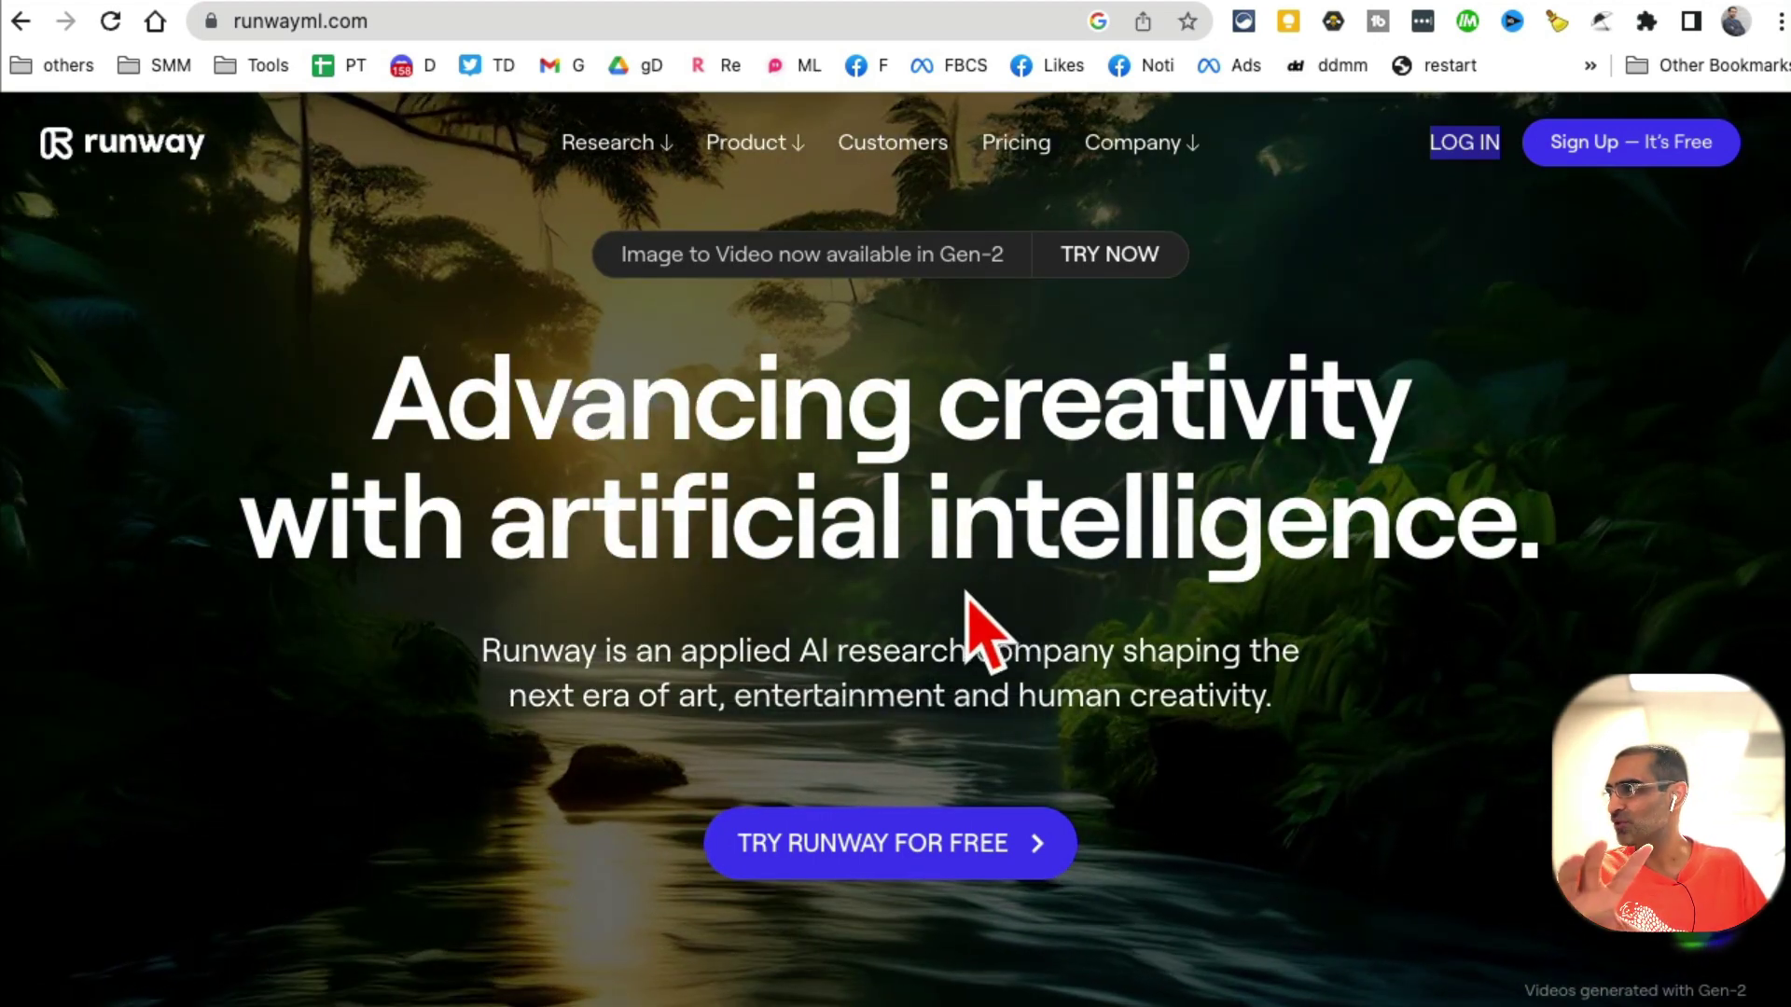
{"action": "scroll", "coordinate": [965, 596], "scroll_direction": "down", "scroll_amount": 20}
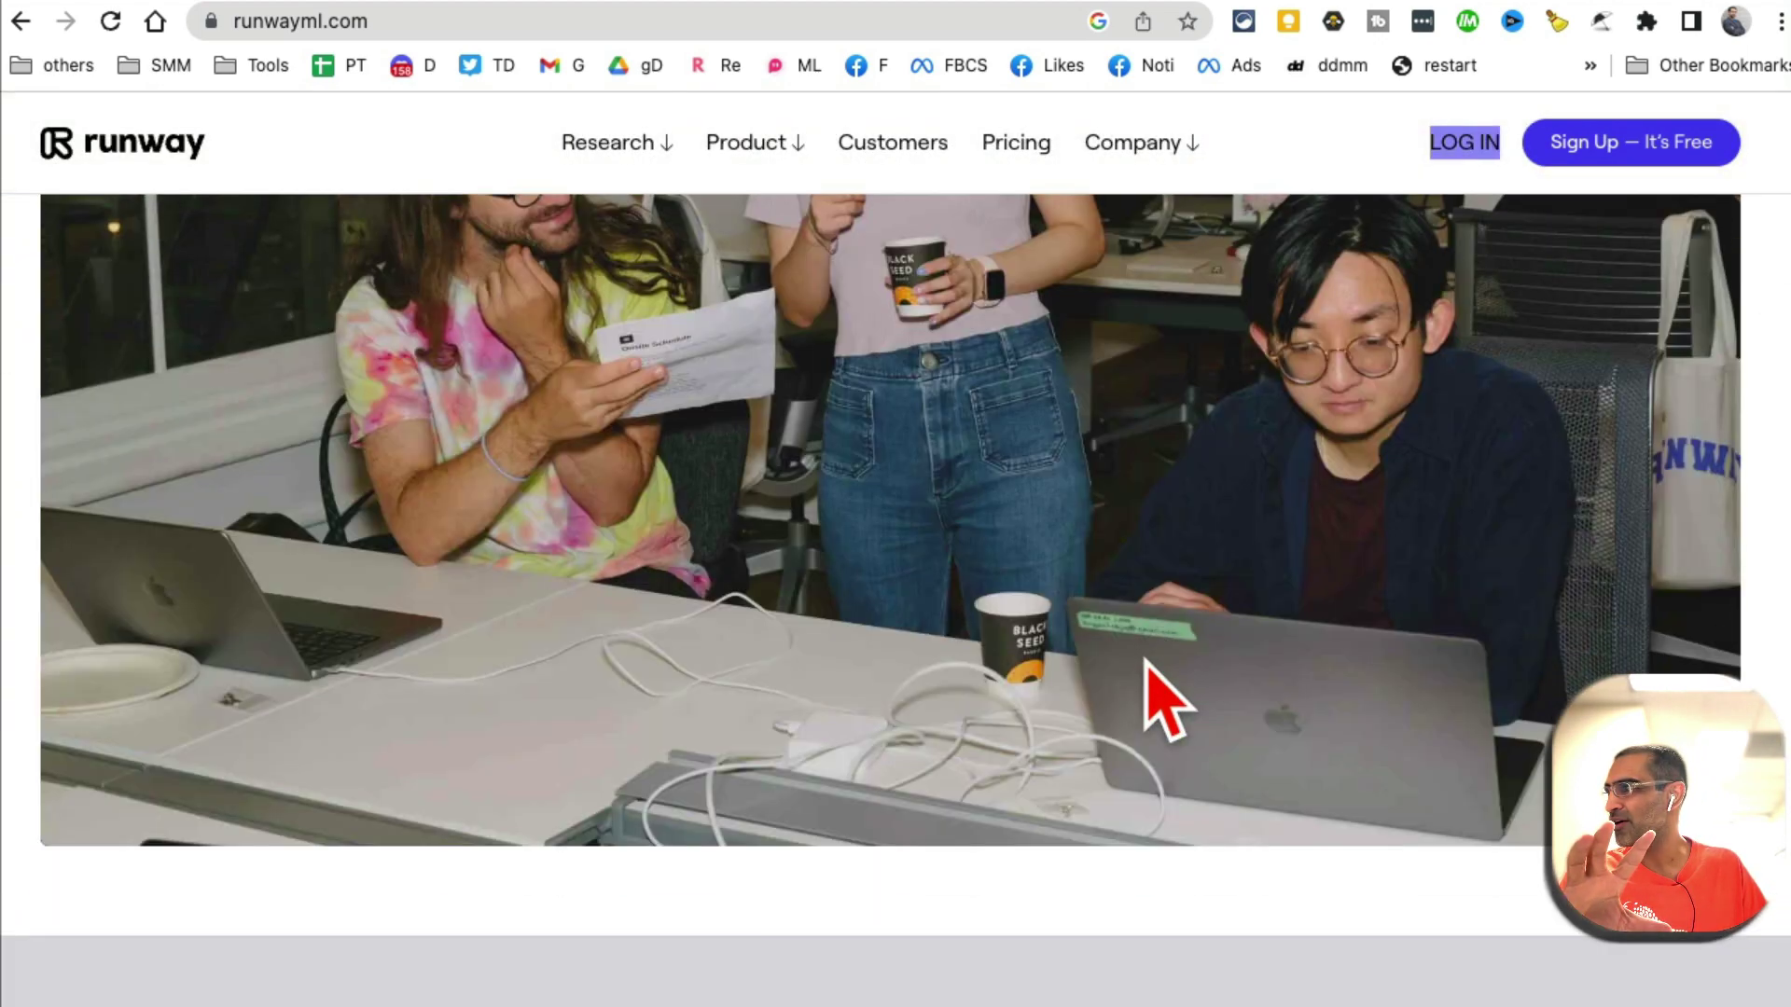
{"action": "scroll", "coordinate": [1147, 660], "scroll_direction": "down", "scroll_amount": 15}
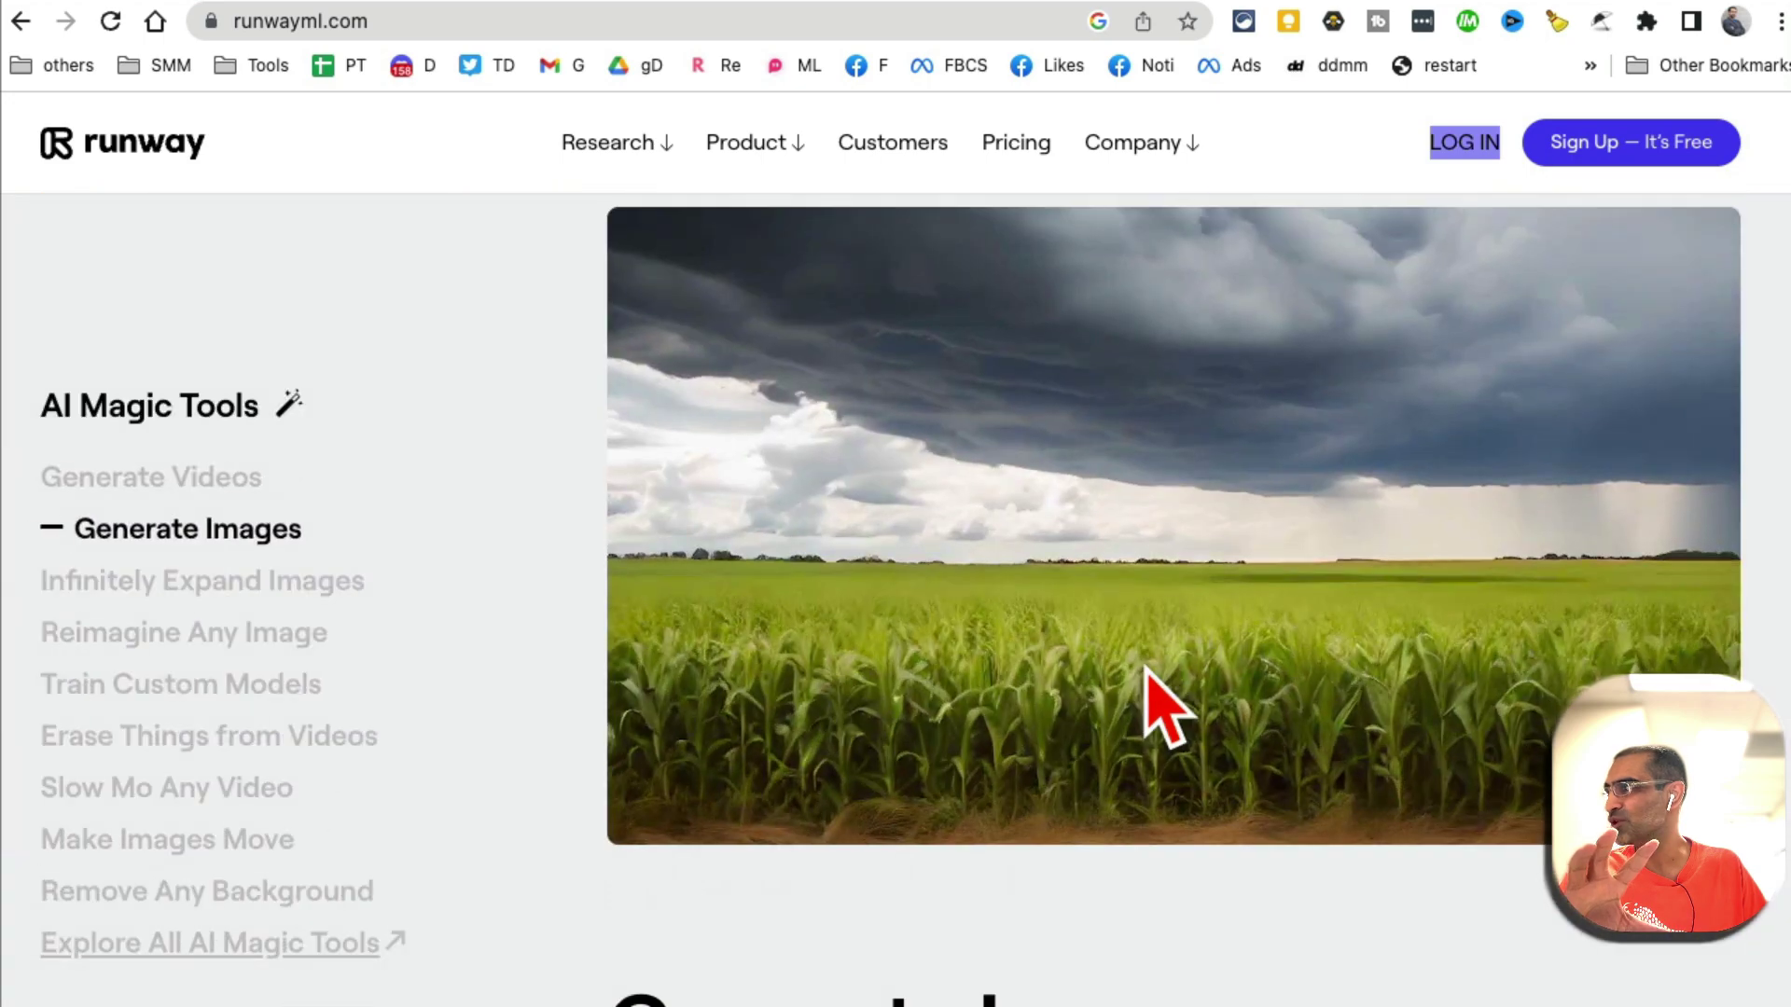
- View the Generate Videos and Generate Images features in the AI Magic Tools sidebar
{"action": "left_click", "coordinate": [253, 481]}
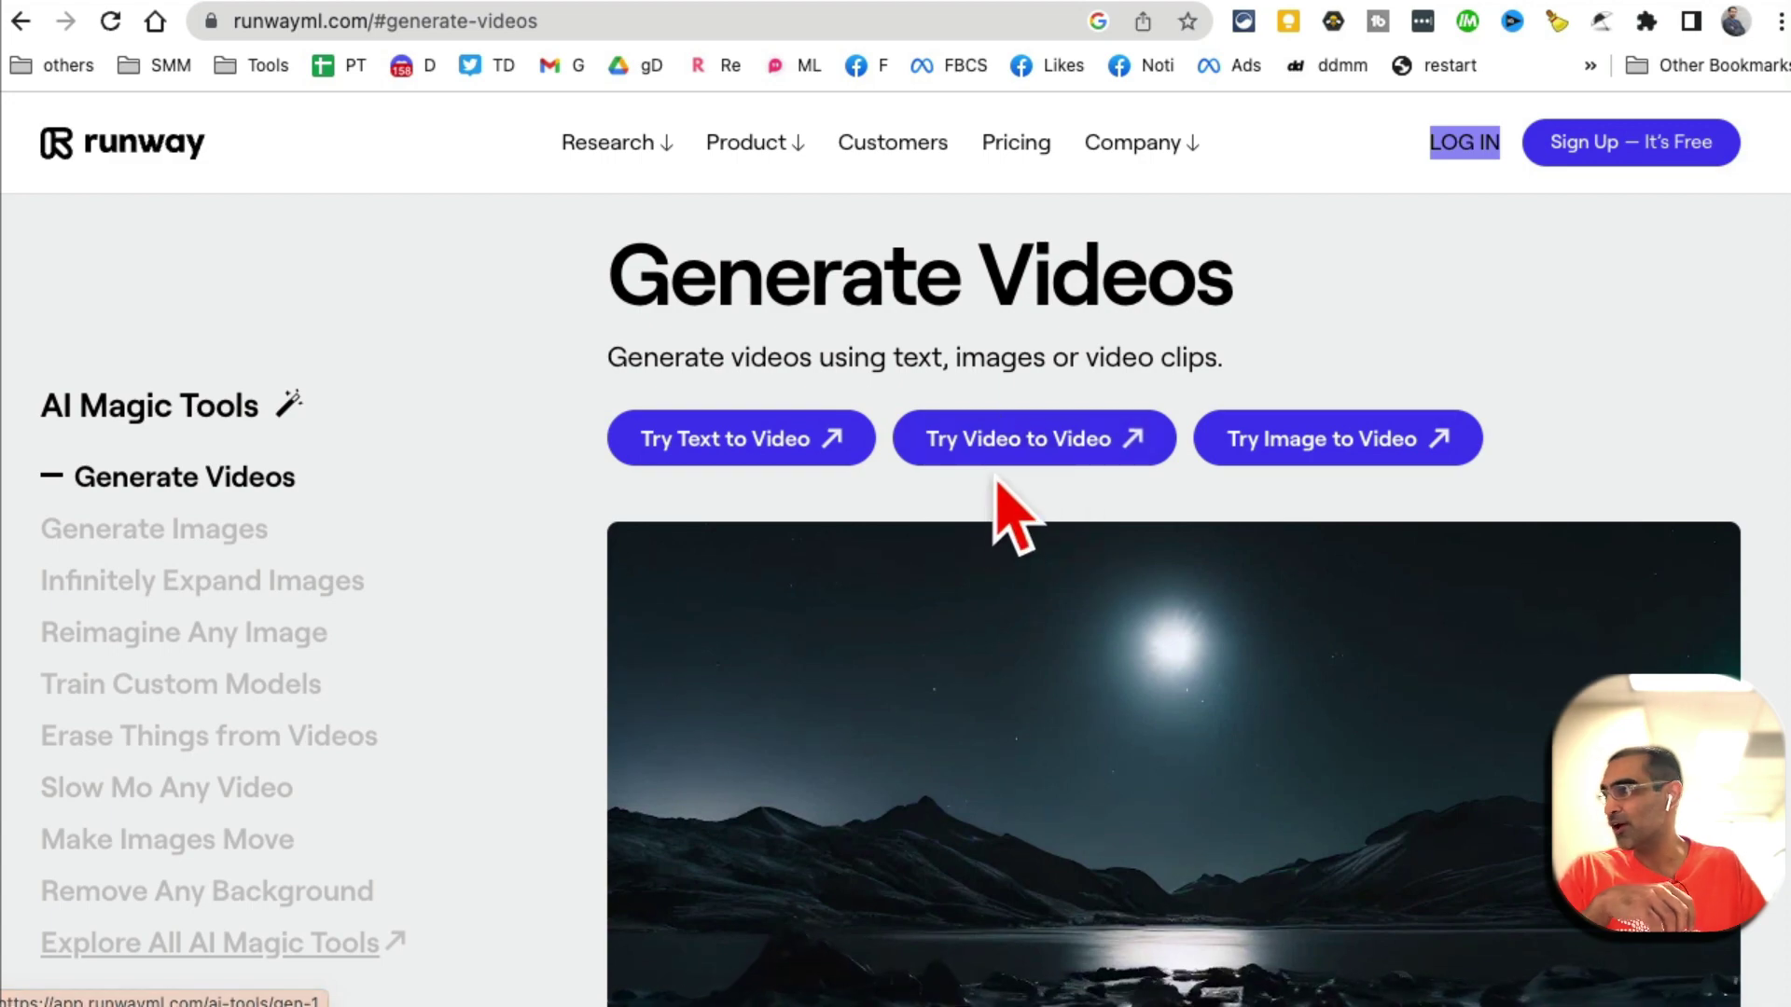
{"action": "left_click", "coordinate": [228, 529]}
{"action": "scroll", "coordinate": [400, 771], "scroll_direction": "down", "scroll_amount": 3}
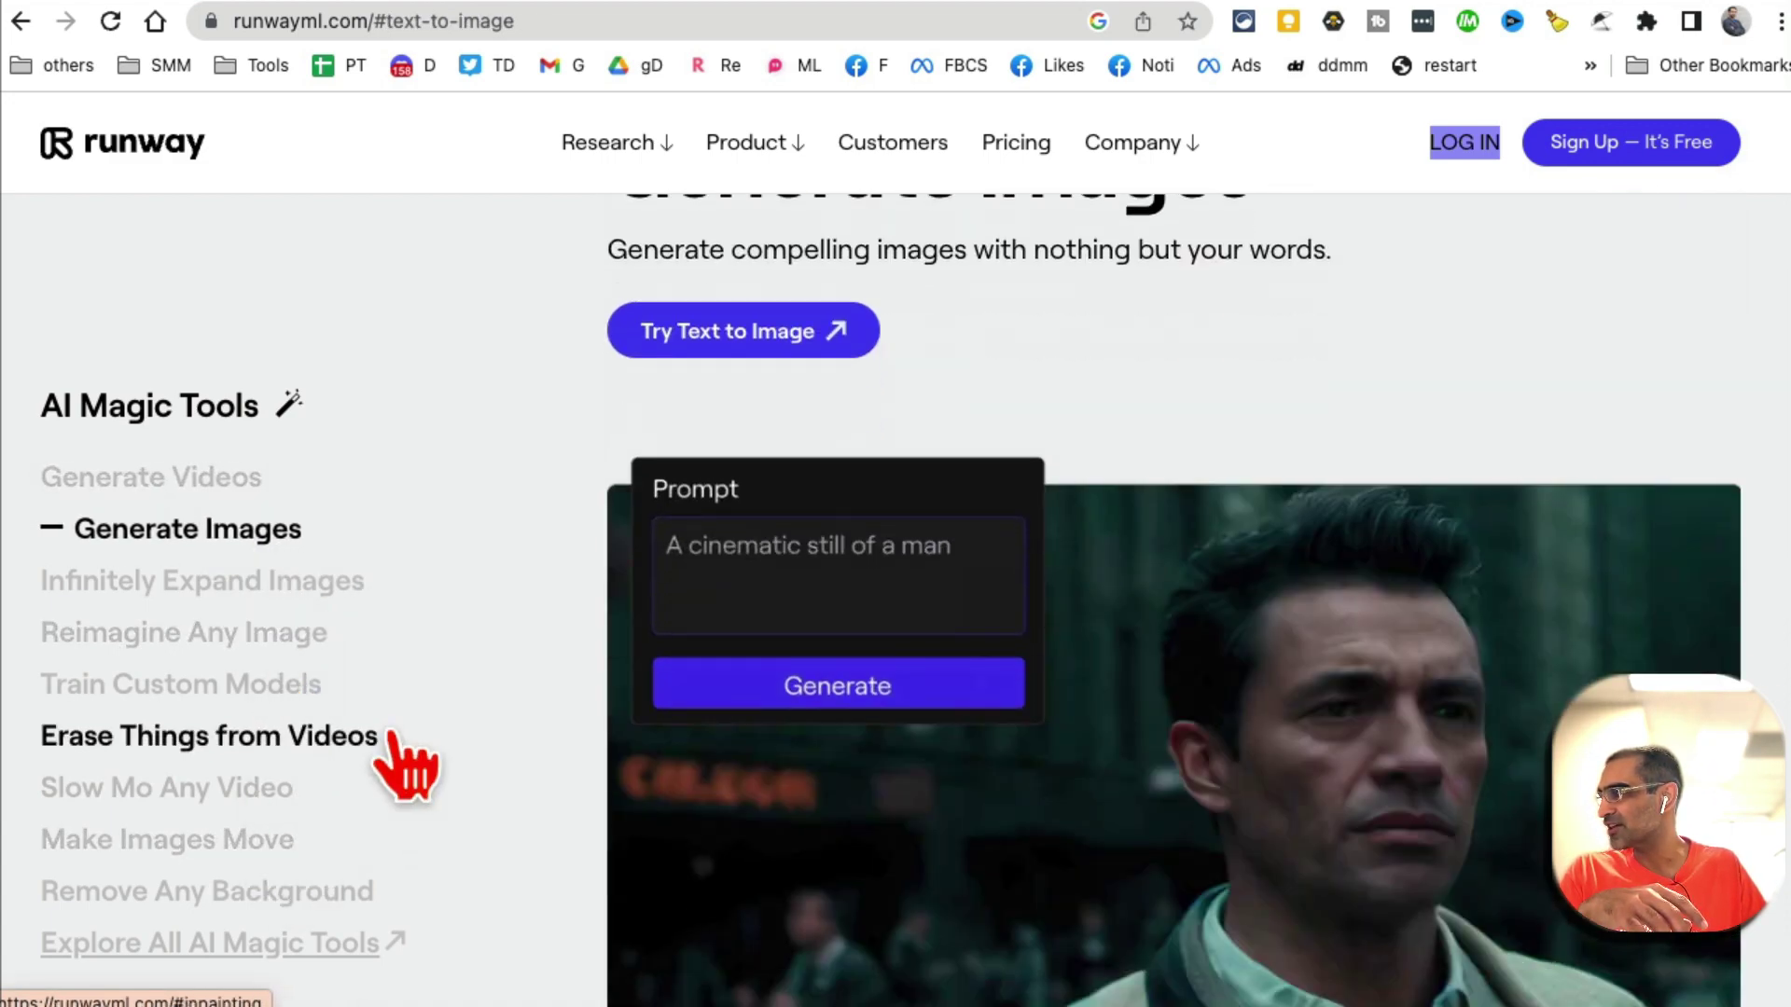
{"action": "scroll", "coordinate": [560, 746], "scroll_direction": "up", "scroll_amount": 10}
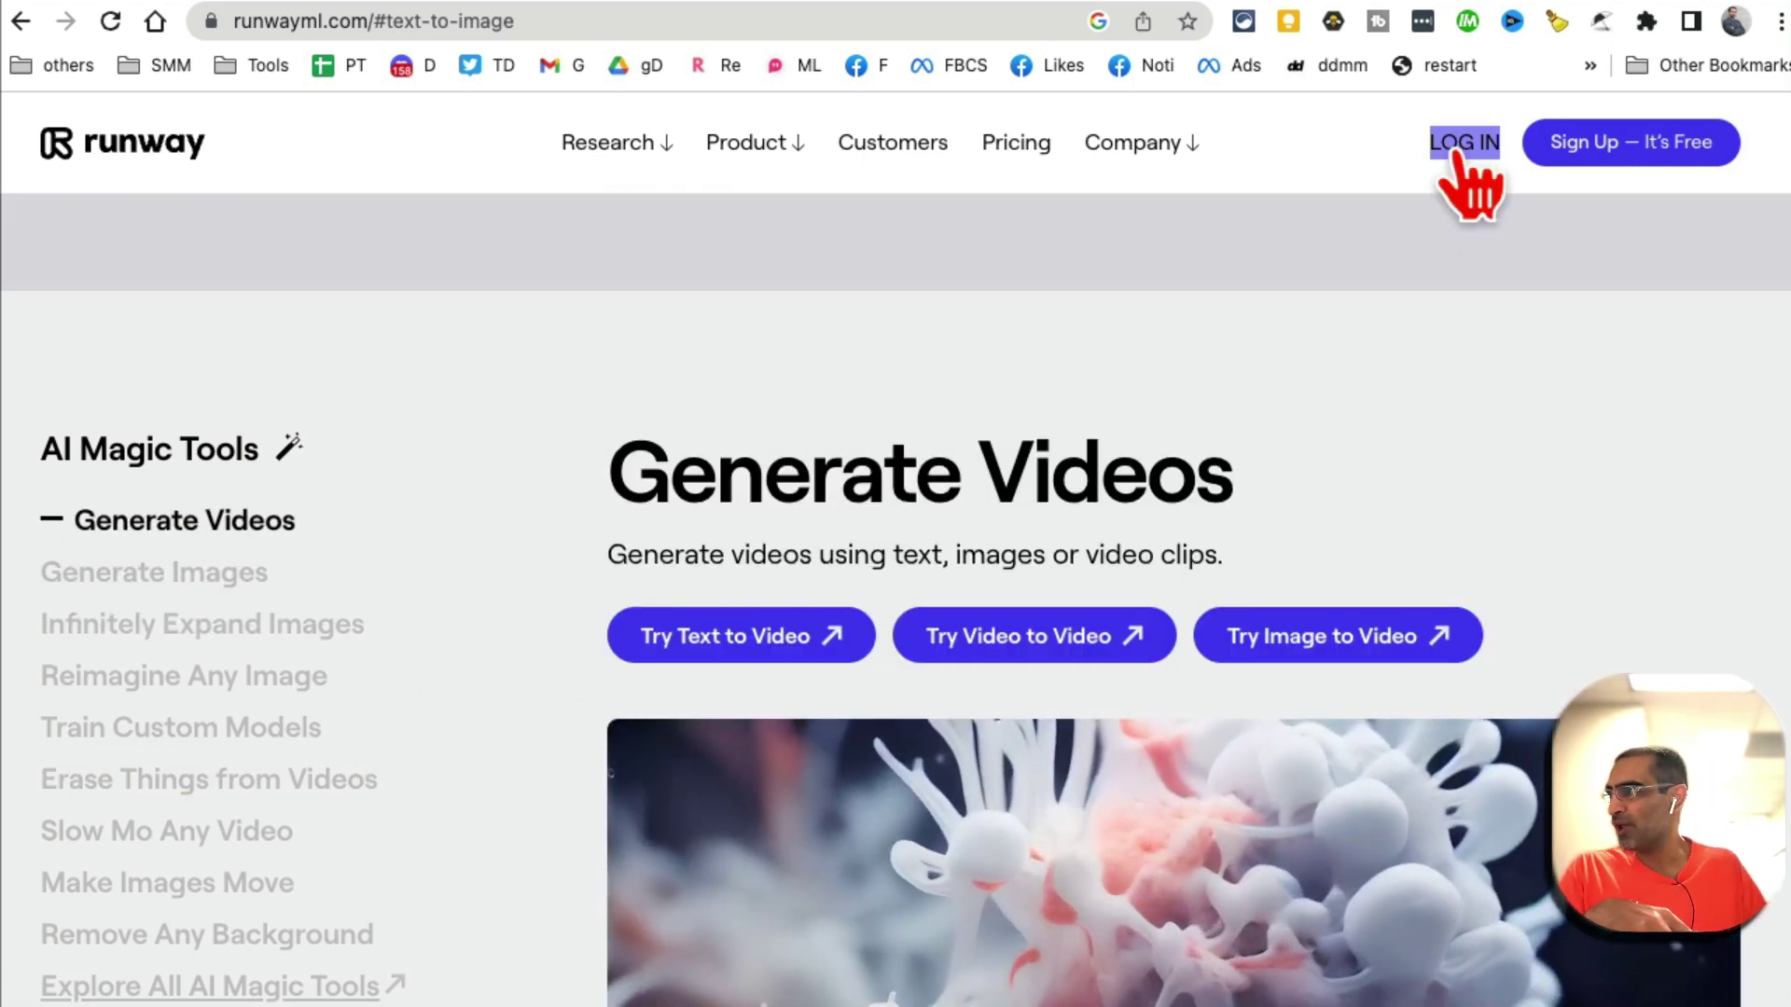
{"action": "scroll", "coordinate": [1436, 433], "scroll_direction": "down", "scroll_amount": 10}
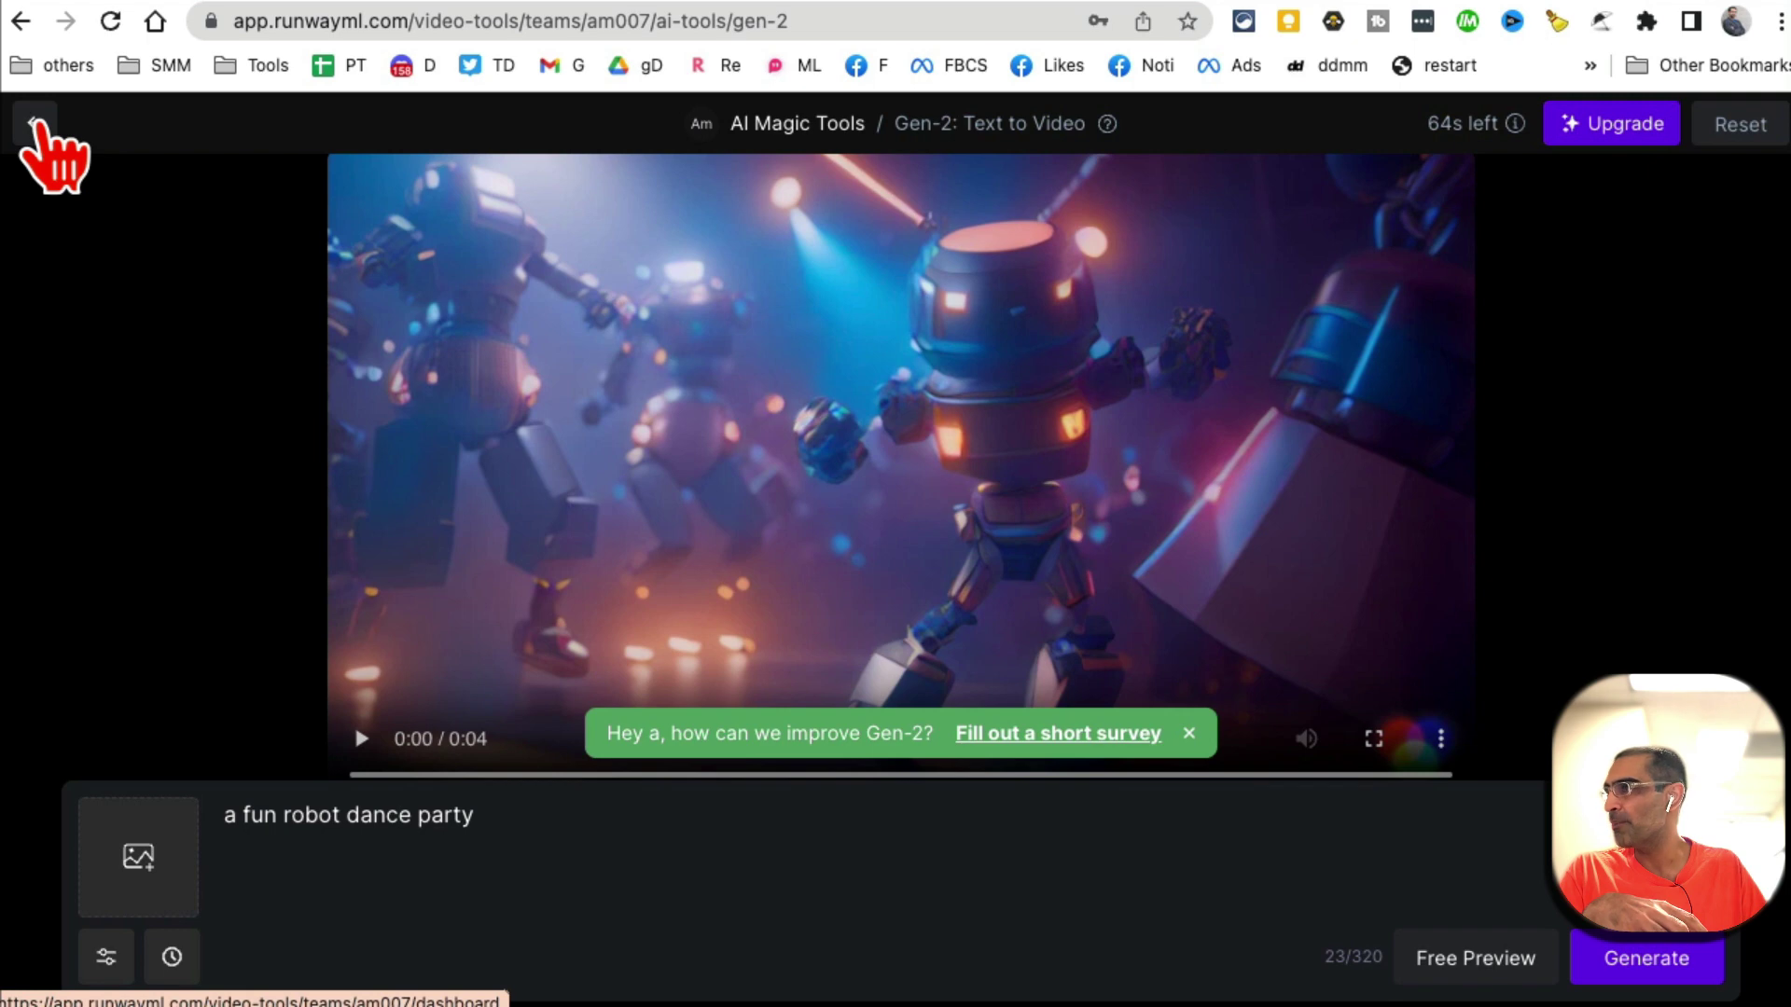
- Return to the Runway Home dashboard and scroll to Popular AI Magic Tools, including Gen-2: Text to Video
{"action": "left_click", "coordinate": [39, 135]}
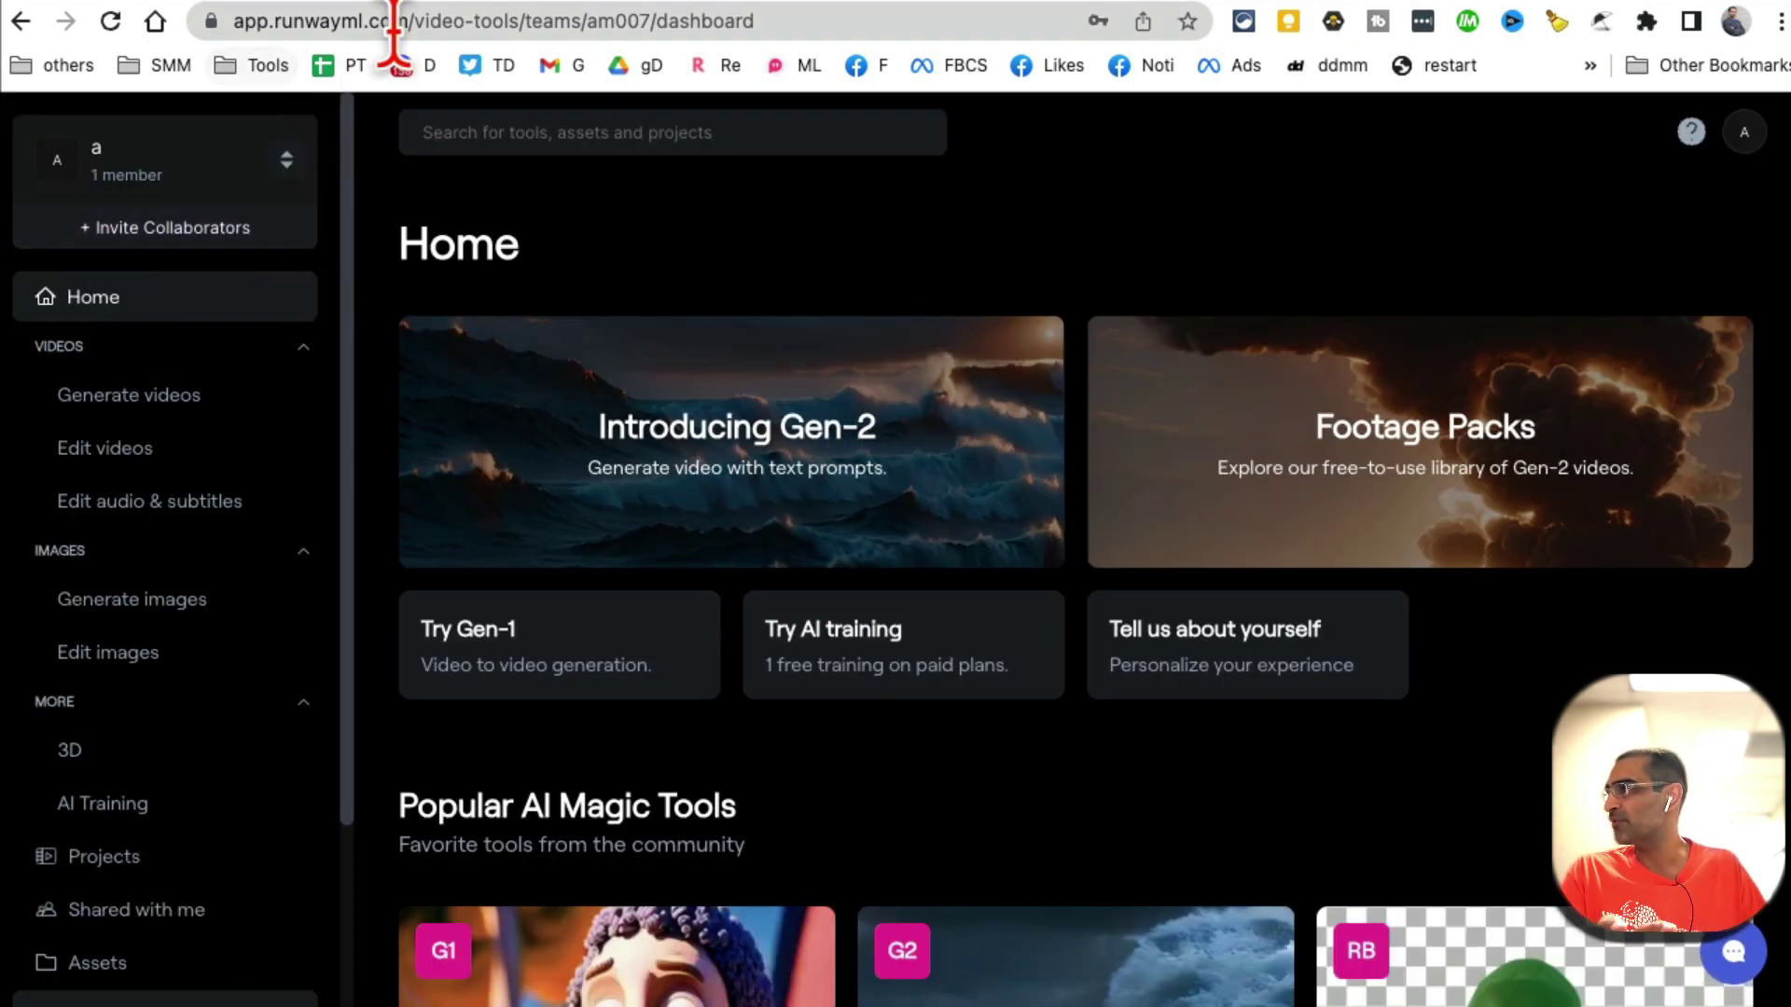
{"action": "scroll", "coordinate": [1406, 781], "scroll_direction": "down", "scroll_amount": 2}
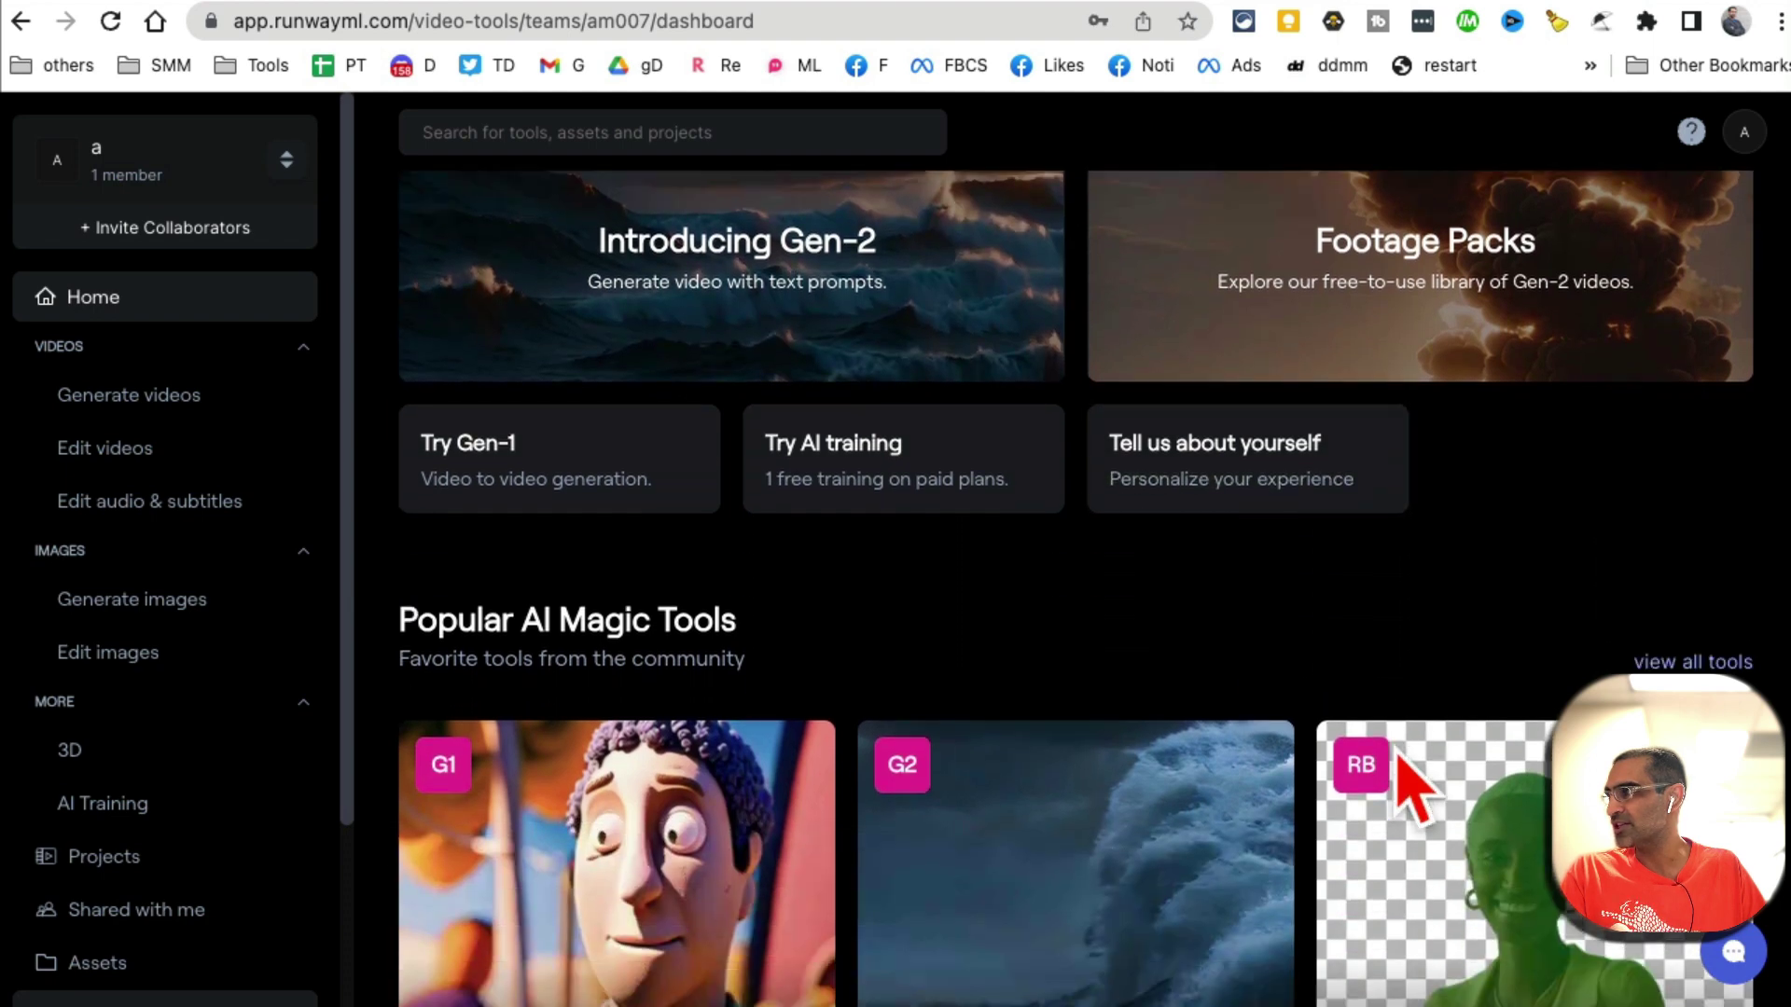
{"action": "scroll", "coordinate": [1410, 784], "scroll_direction": "down", "scroll_amount": 1}
{"action": "scroll", "coordinate": [1306, 781], "scroll_direction": "down", "scroll_amount": 3}
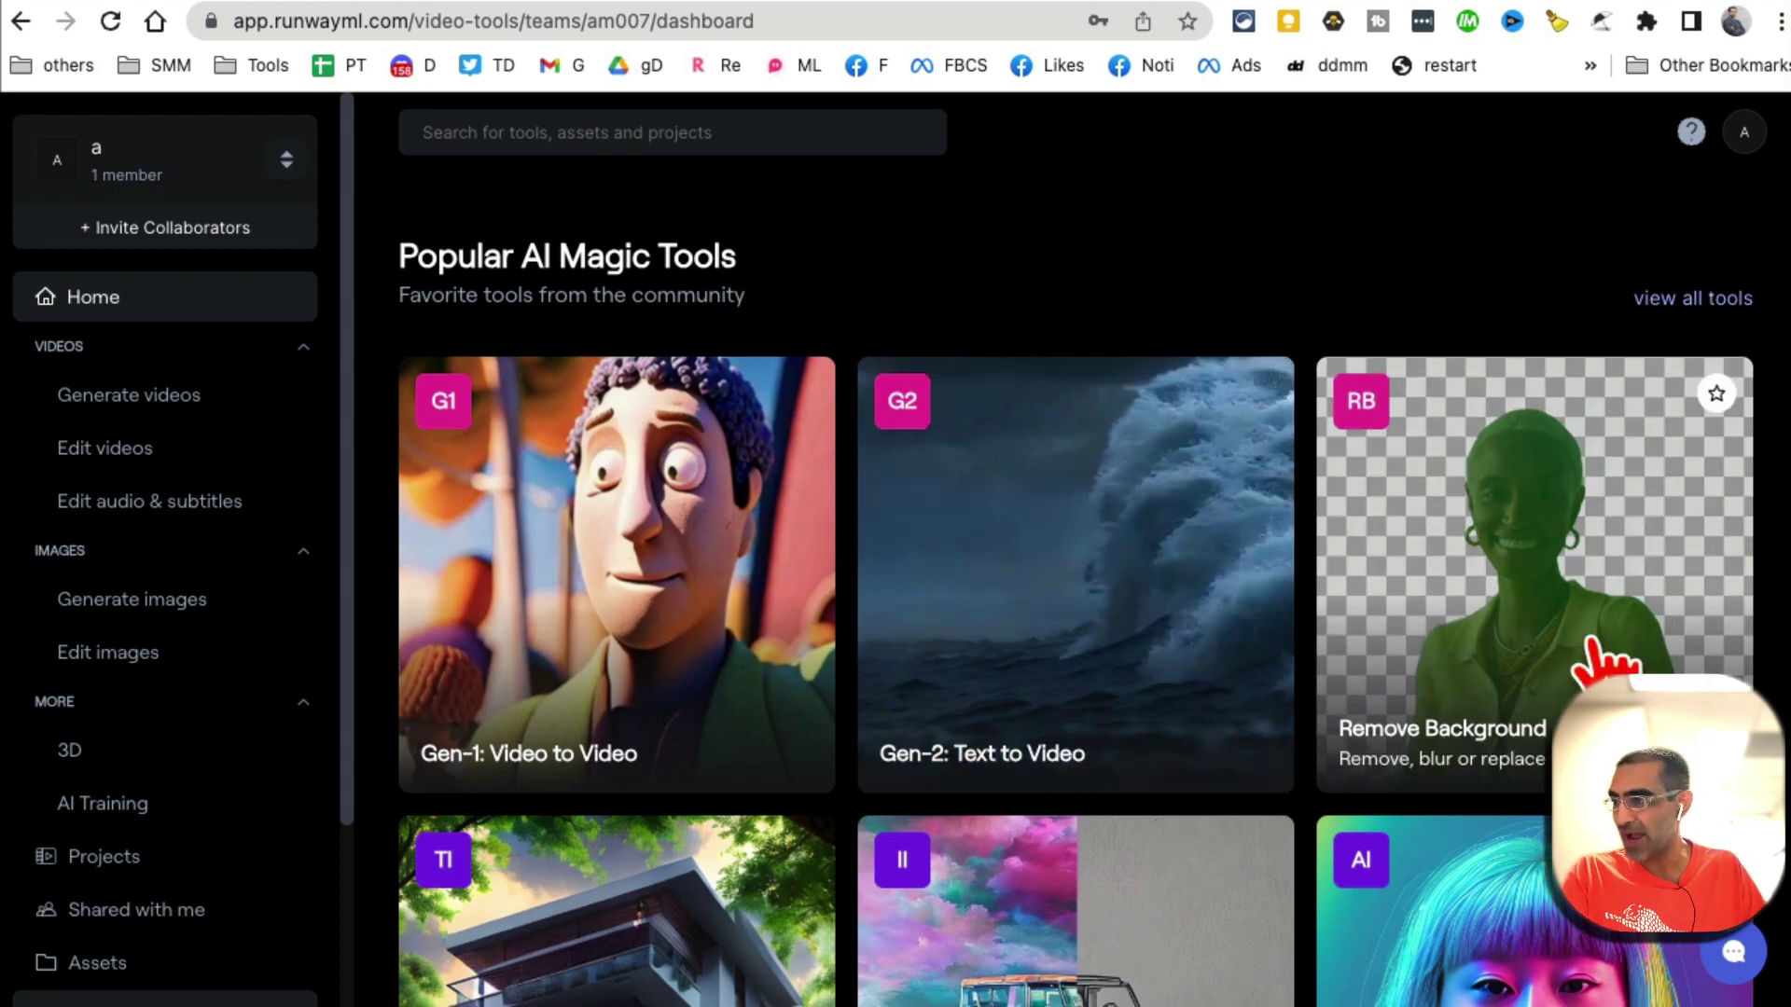
{"action": "scroll", "coordinate": [1604, 657], "scroll_direction": "down", "scroll_amount": 2}
{"action": "scroll", "coordinate": [1306, 867], "scroll_direction": "down", "scroll_amount": 2}
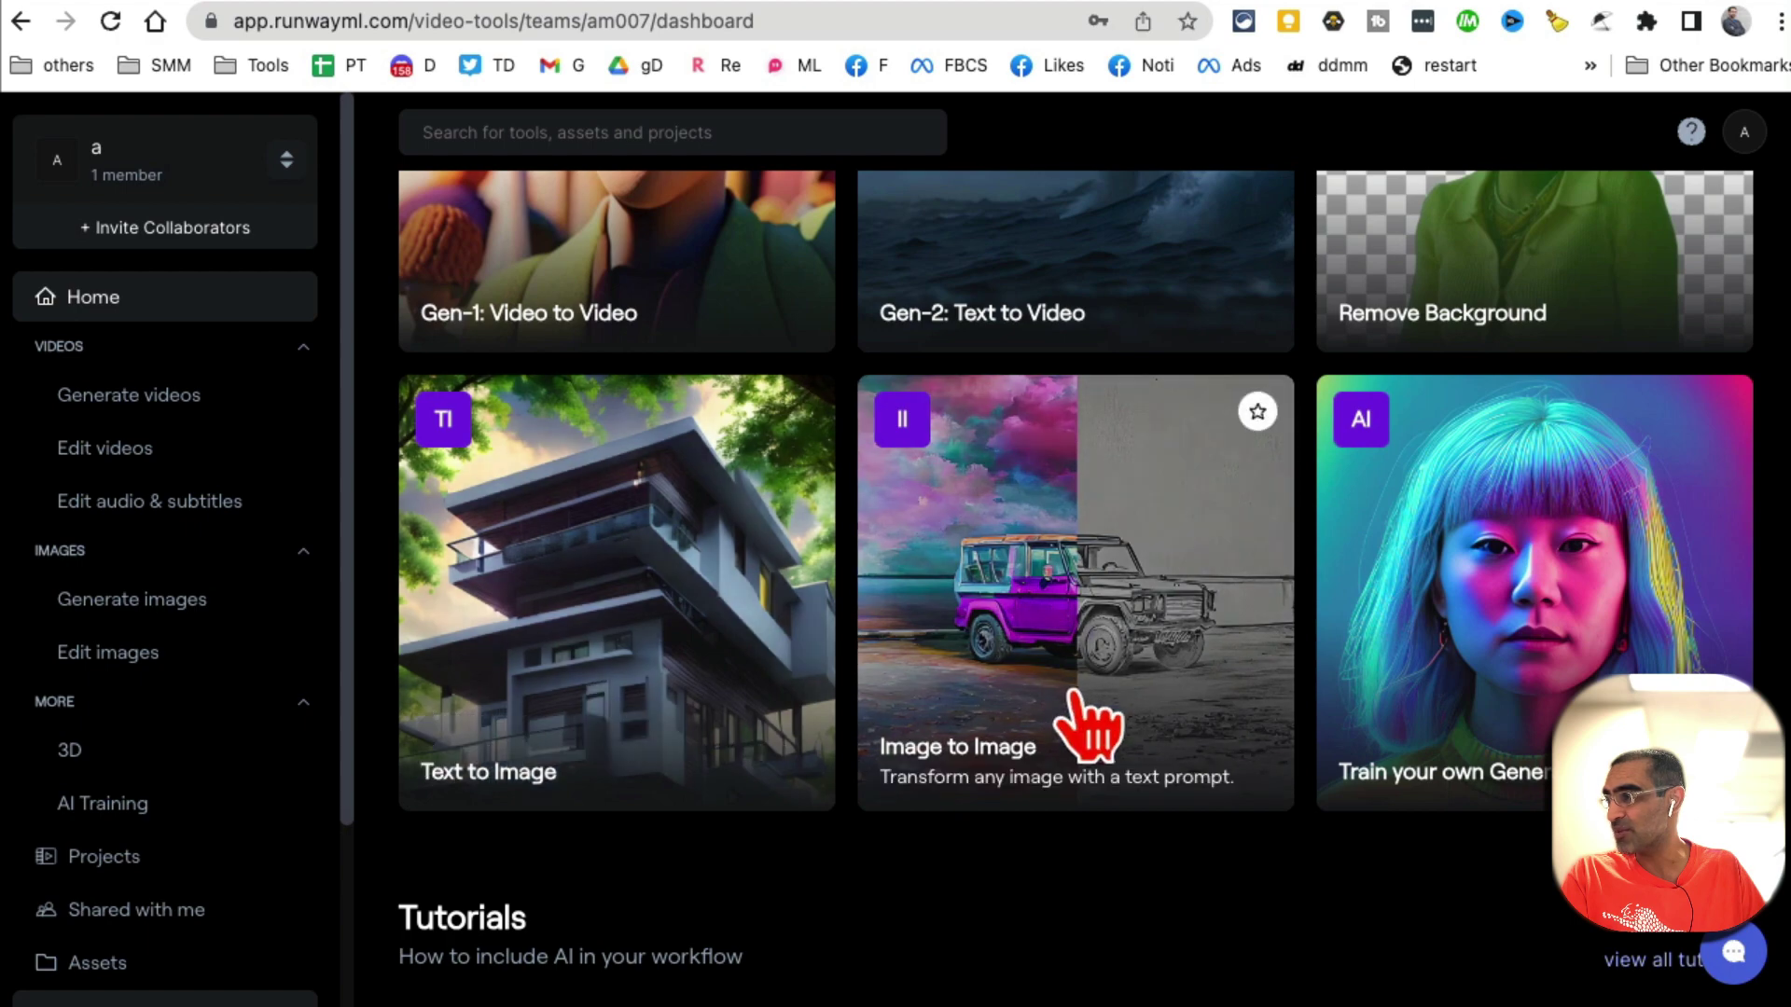
{"action": "scroll", "coordinate": [1079, 719], "scroll_direction": "down", "scroll_amount": 4}
{"action": "scroll", "coordinate": [1218, 764], "scroll_direction": "down", "scroll_amount": 1}
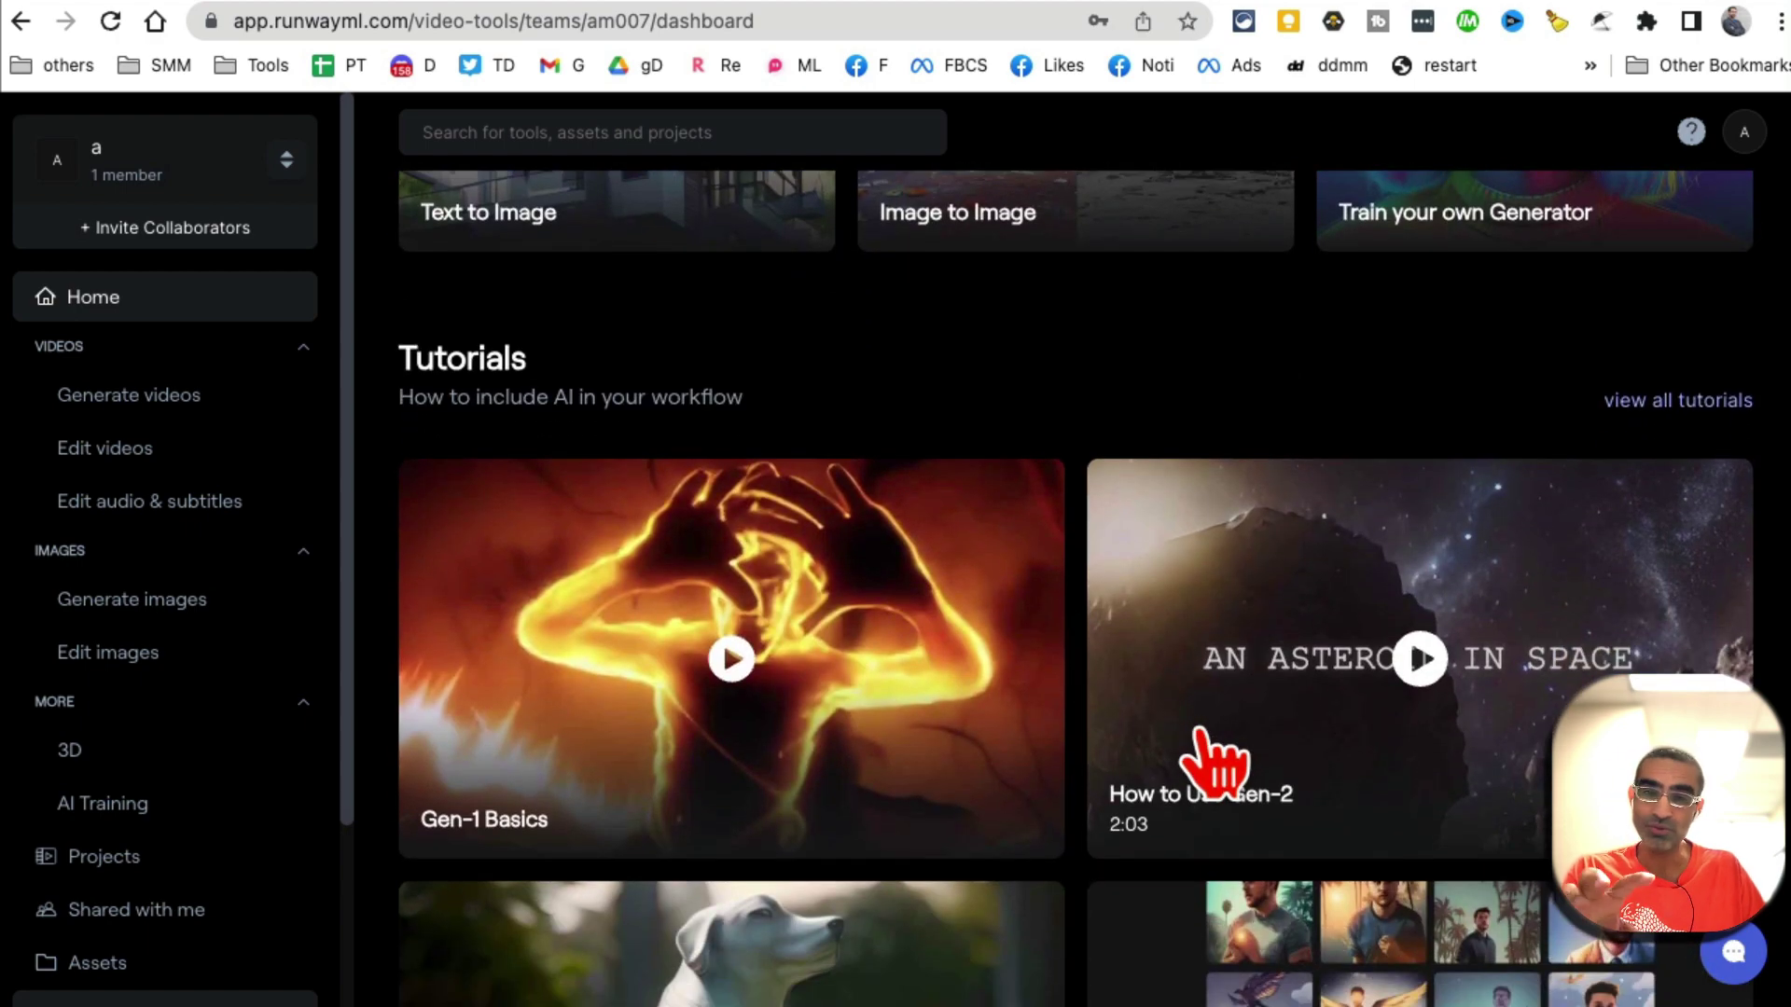
{"action": "scroll", "coordinate": [1217, 762], "scroll_direction": "up", "scroll_amount": 10}
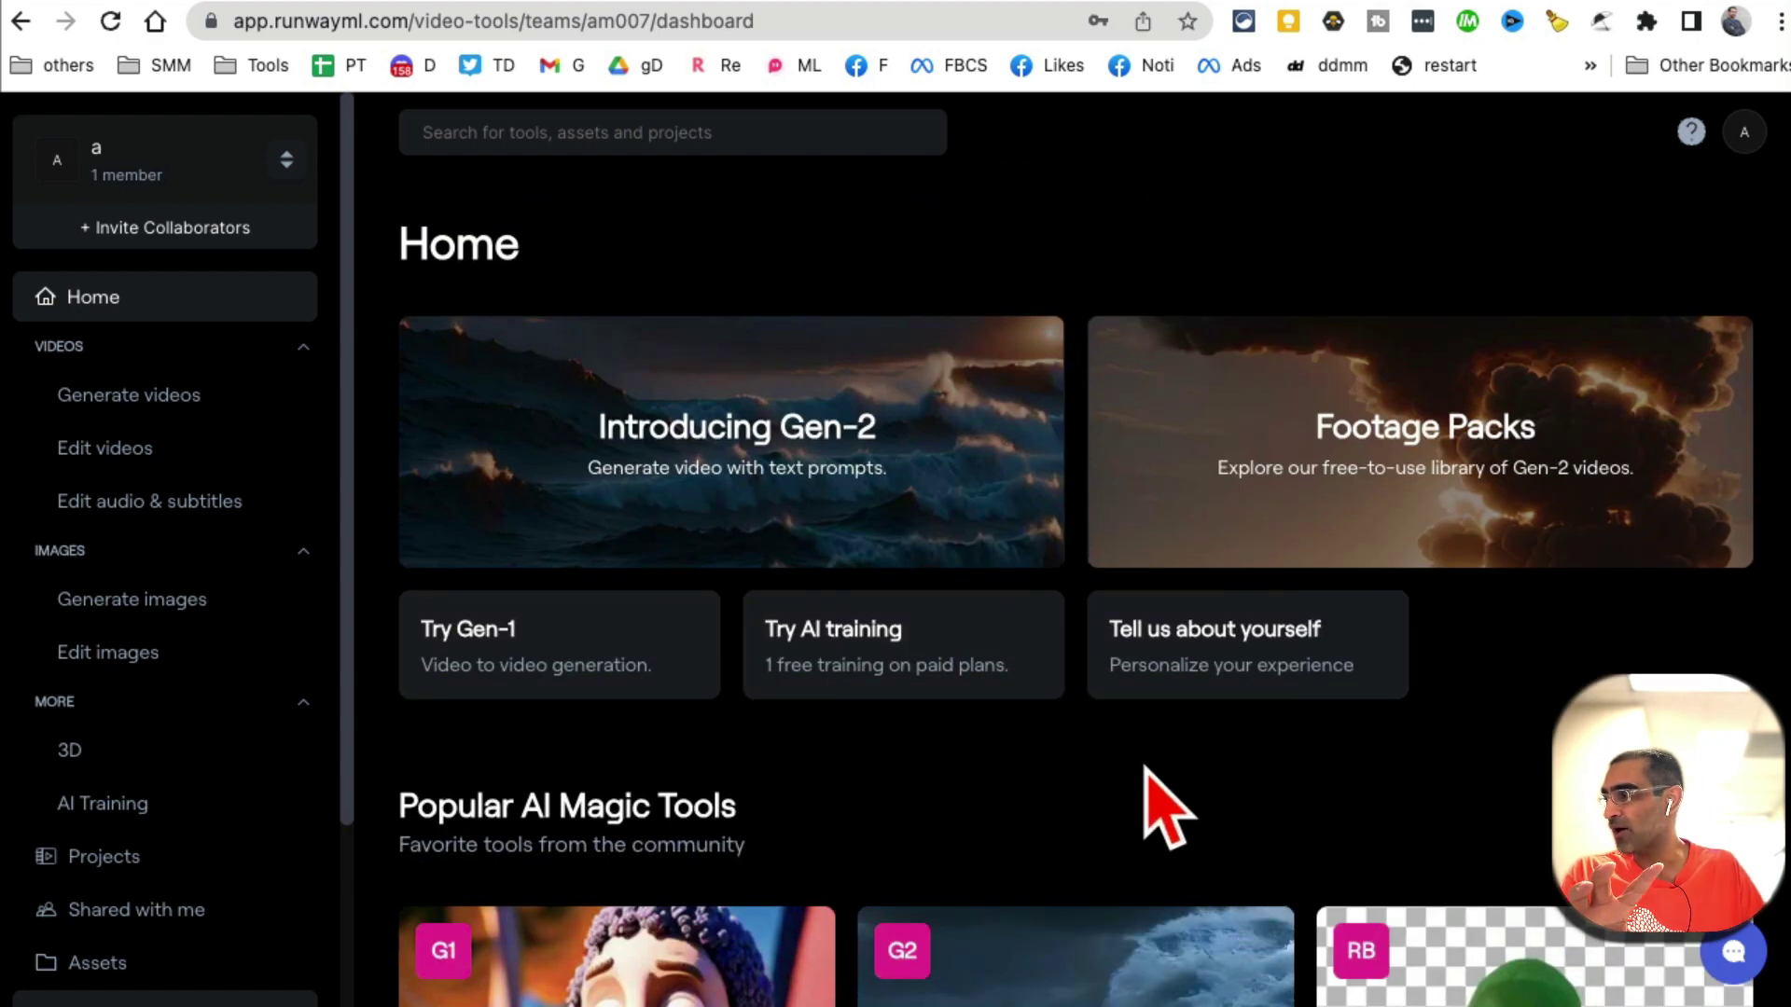
{"action": "scroll", "coordinate": [1159, 810], "scroll_direction": "down", "scroll_amount": 4}
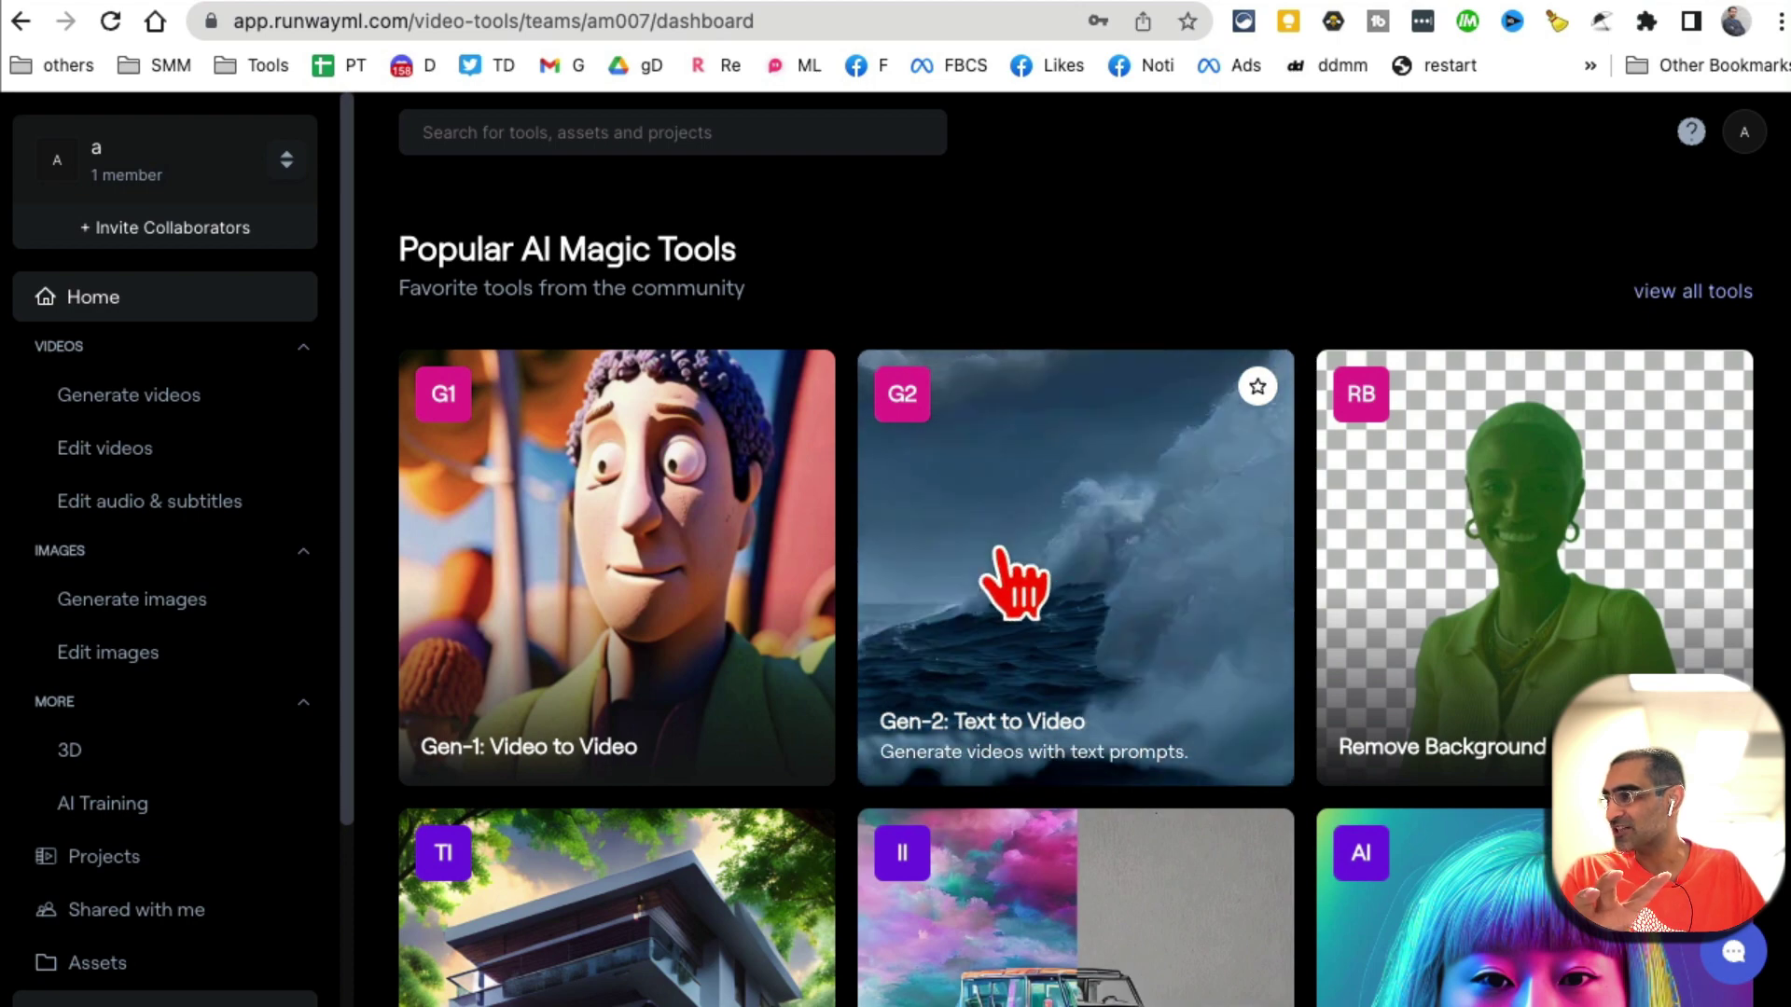
- Open Gen-2: Text to Video and browse example clips like 'an astronaut tripping through space'
{"action": "left_click", "coordinate": [1054, 574]}
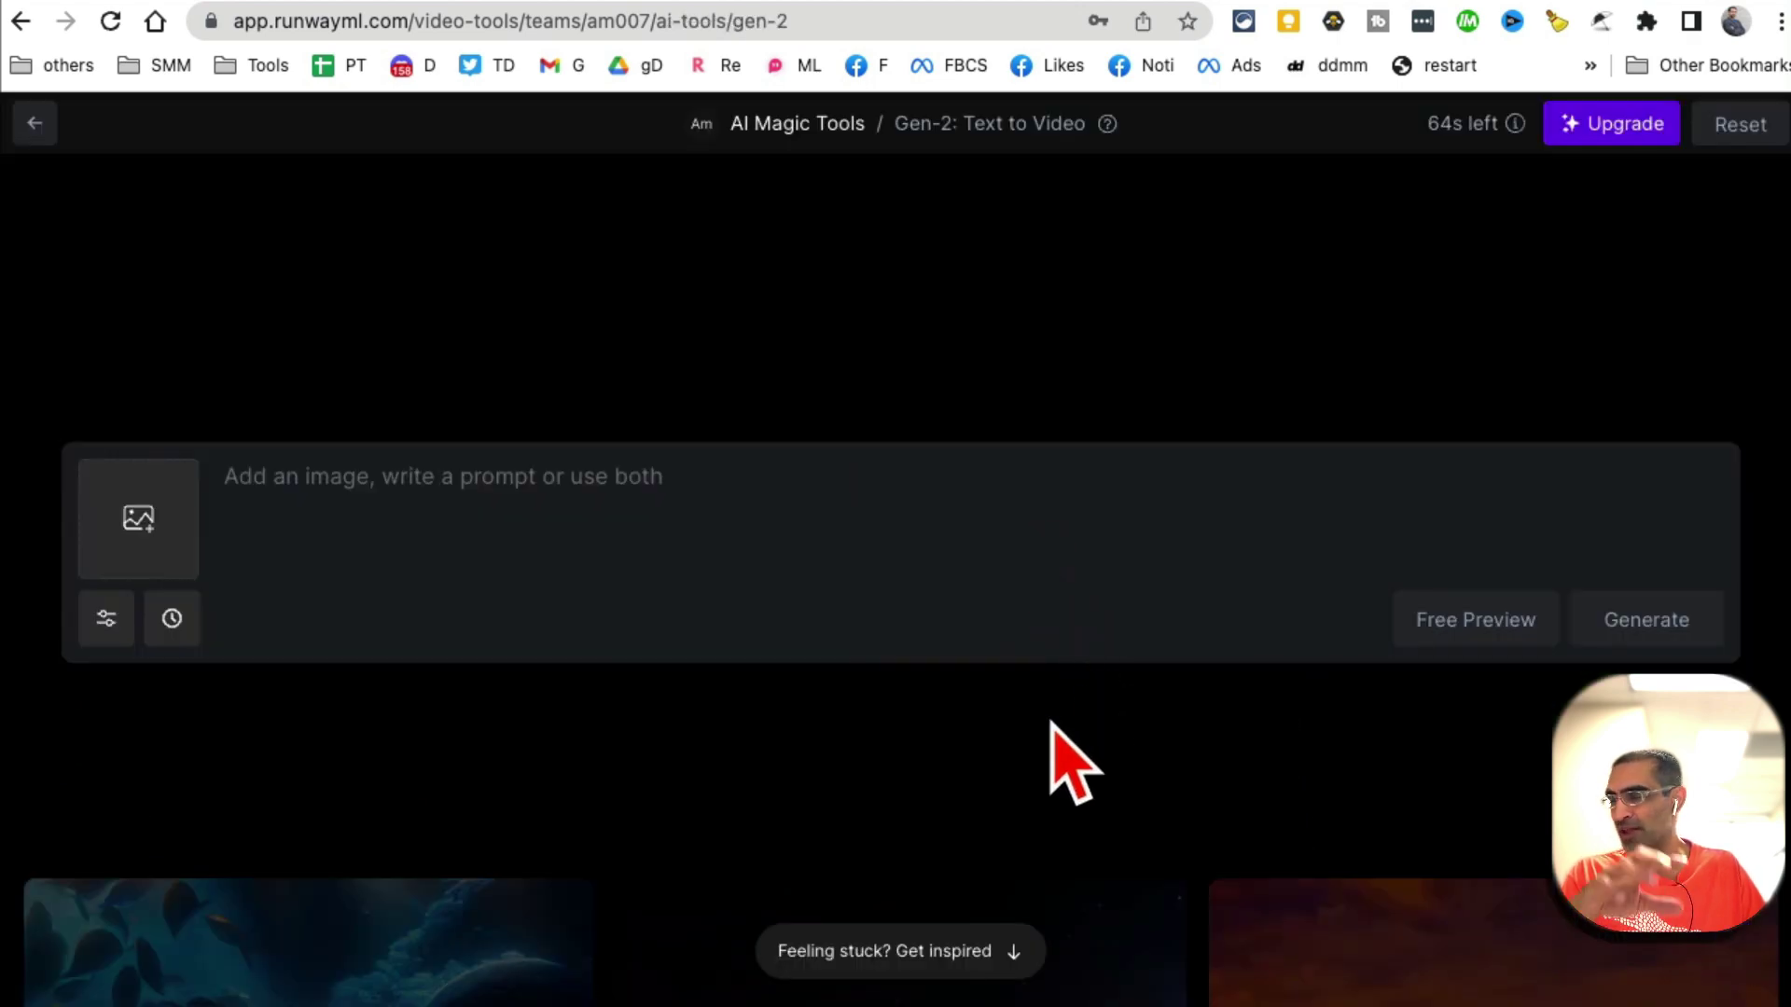
{"action": "scroll", "coordinate": [1047, 720], "scroll_direction": "down", "scroll_amount": 4}
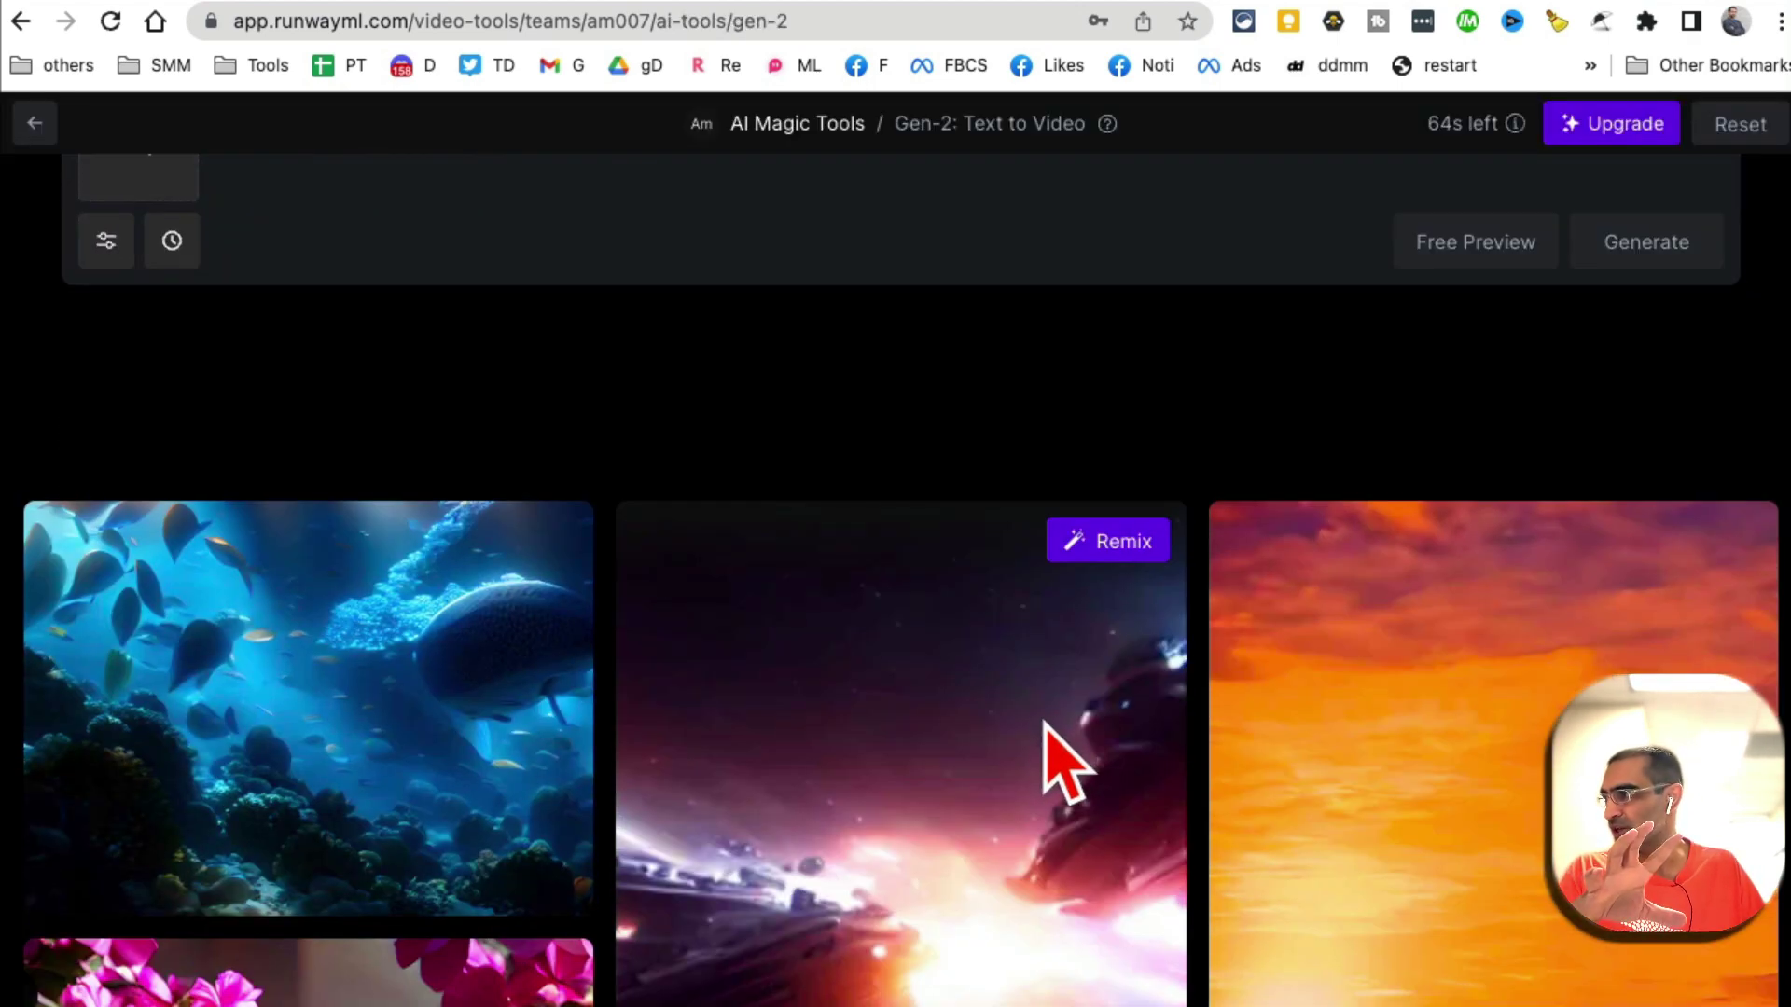
{"action": "scroll", "coordinate": [1236, 714], "scroll_direction": "down", "scroll_amount": 6}
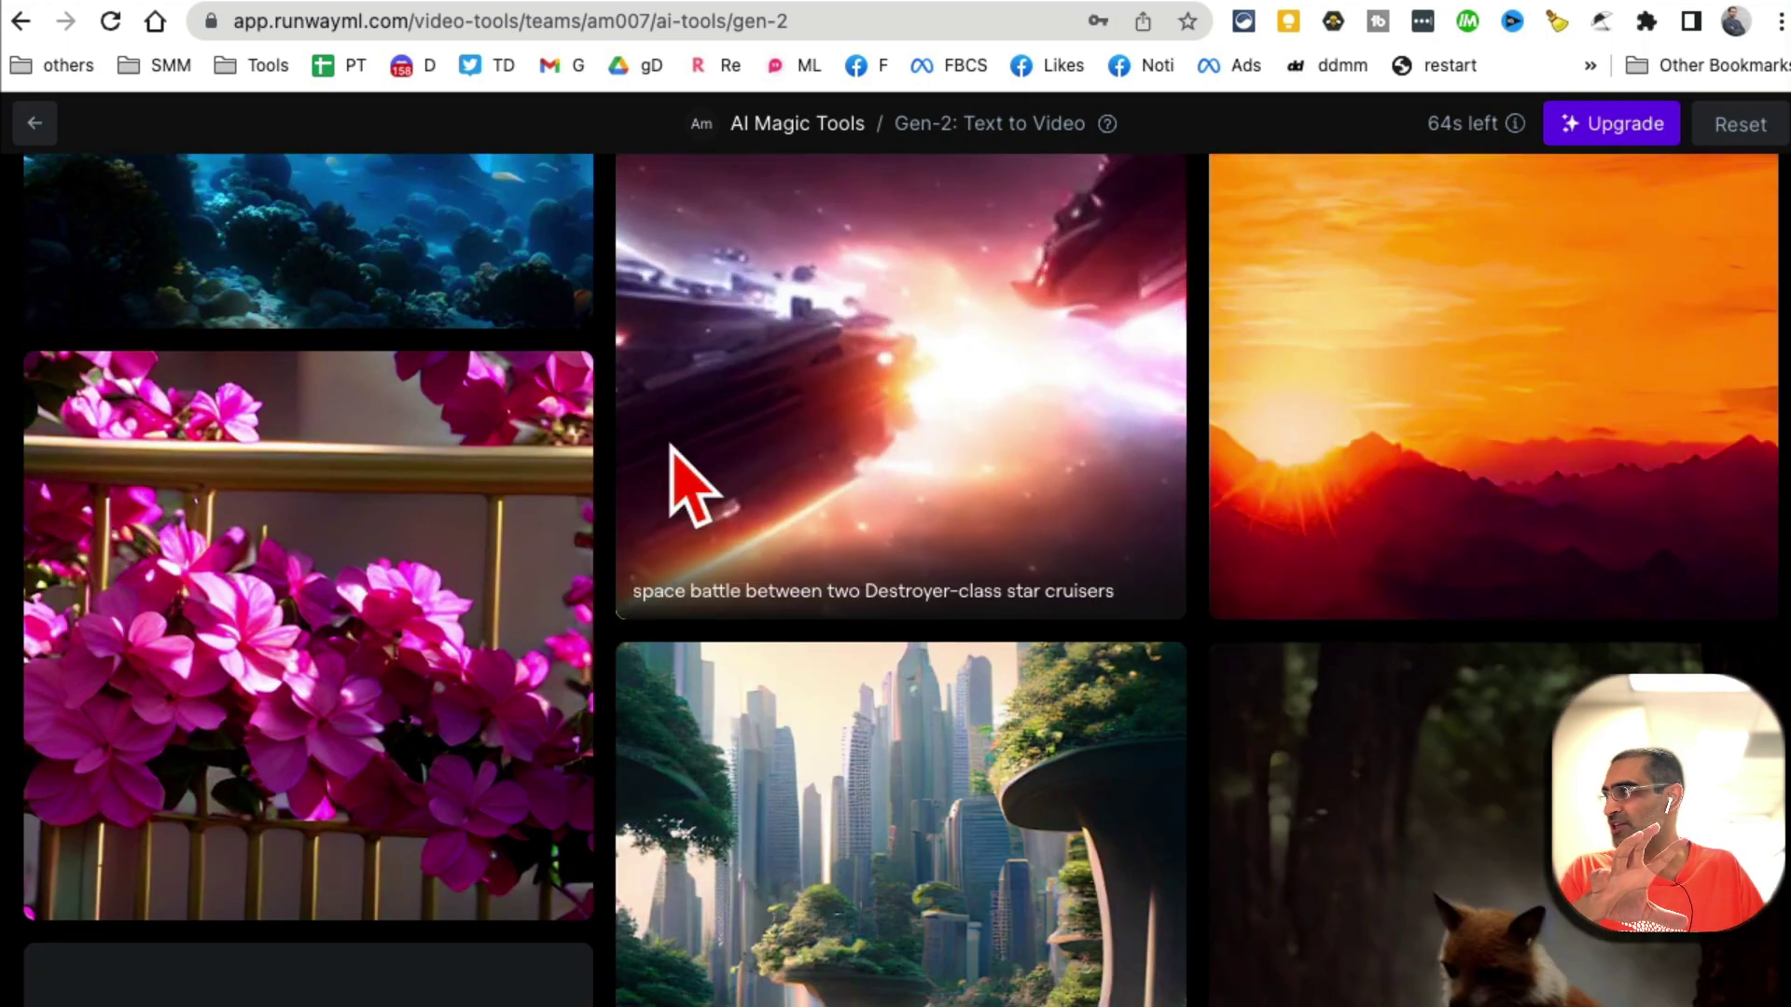
{"action": "scroll", "coordinate": [1100, 802], "scroll_direction": "down", "scroll_amount": 5}
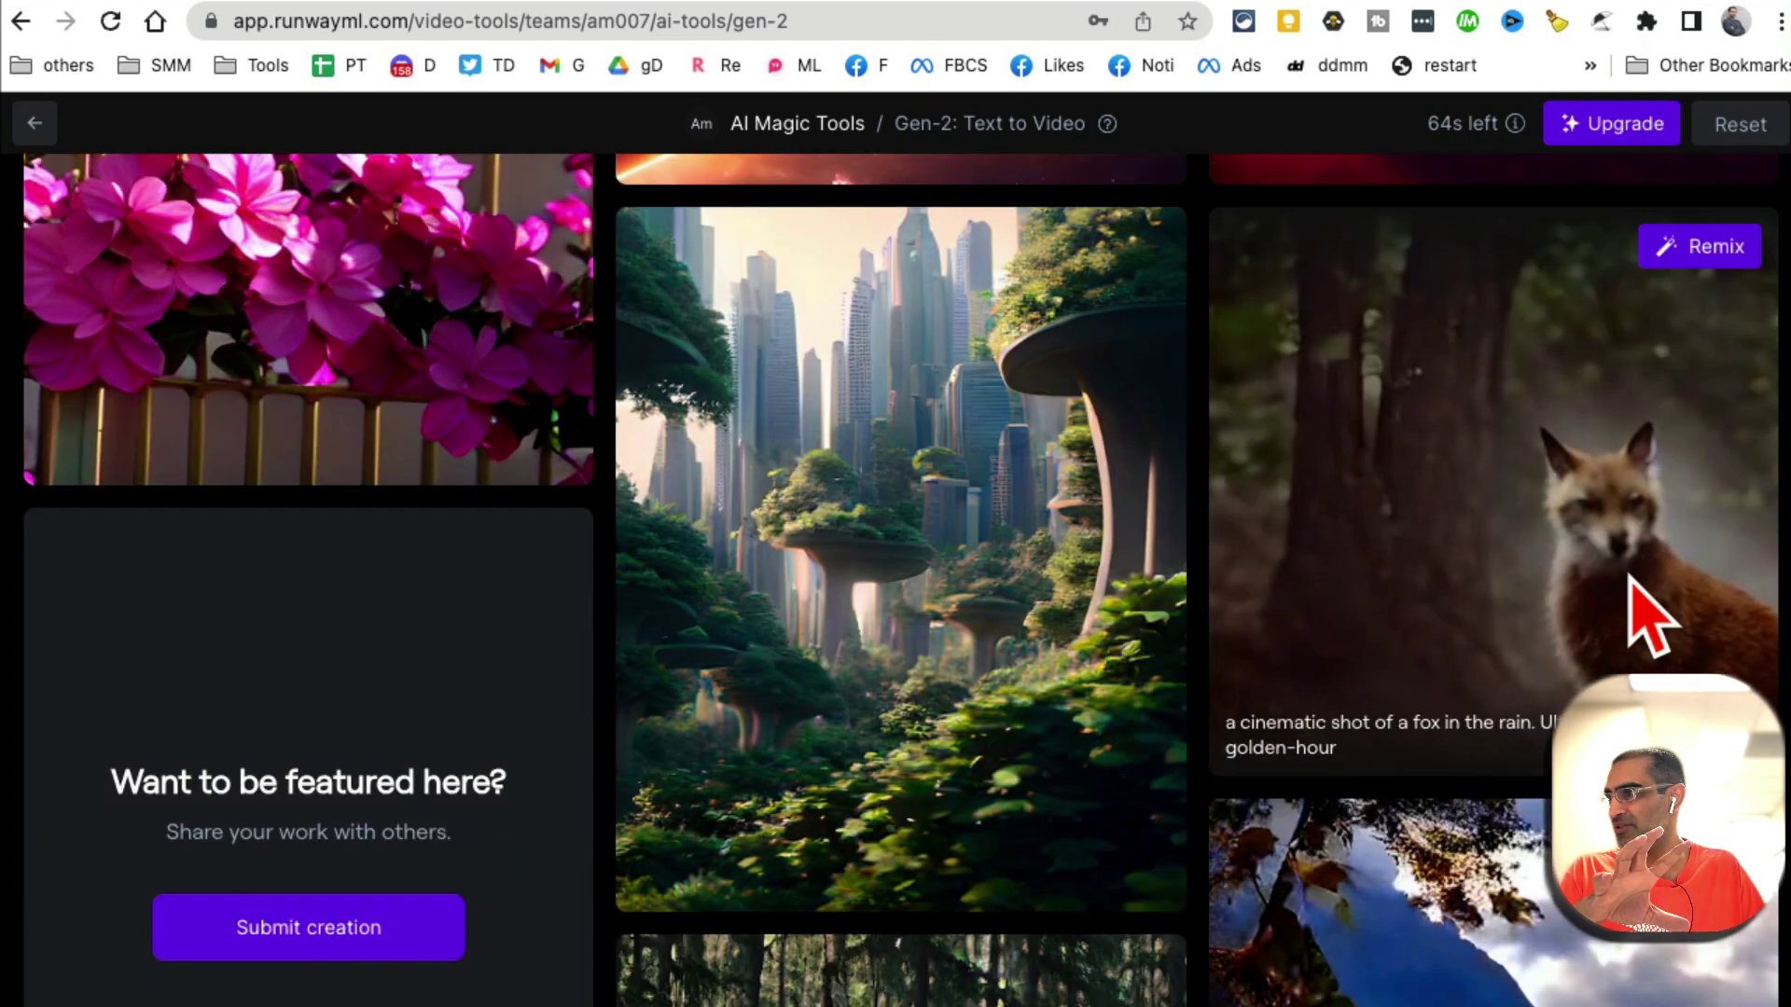
{"action": "scroll", "coordinate": [960, 634], "scroll_direction": "down", "scroll_amount": 4}
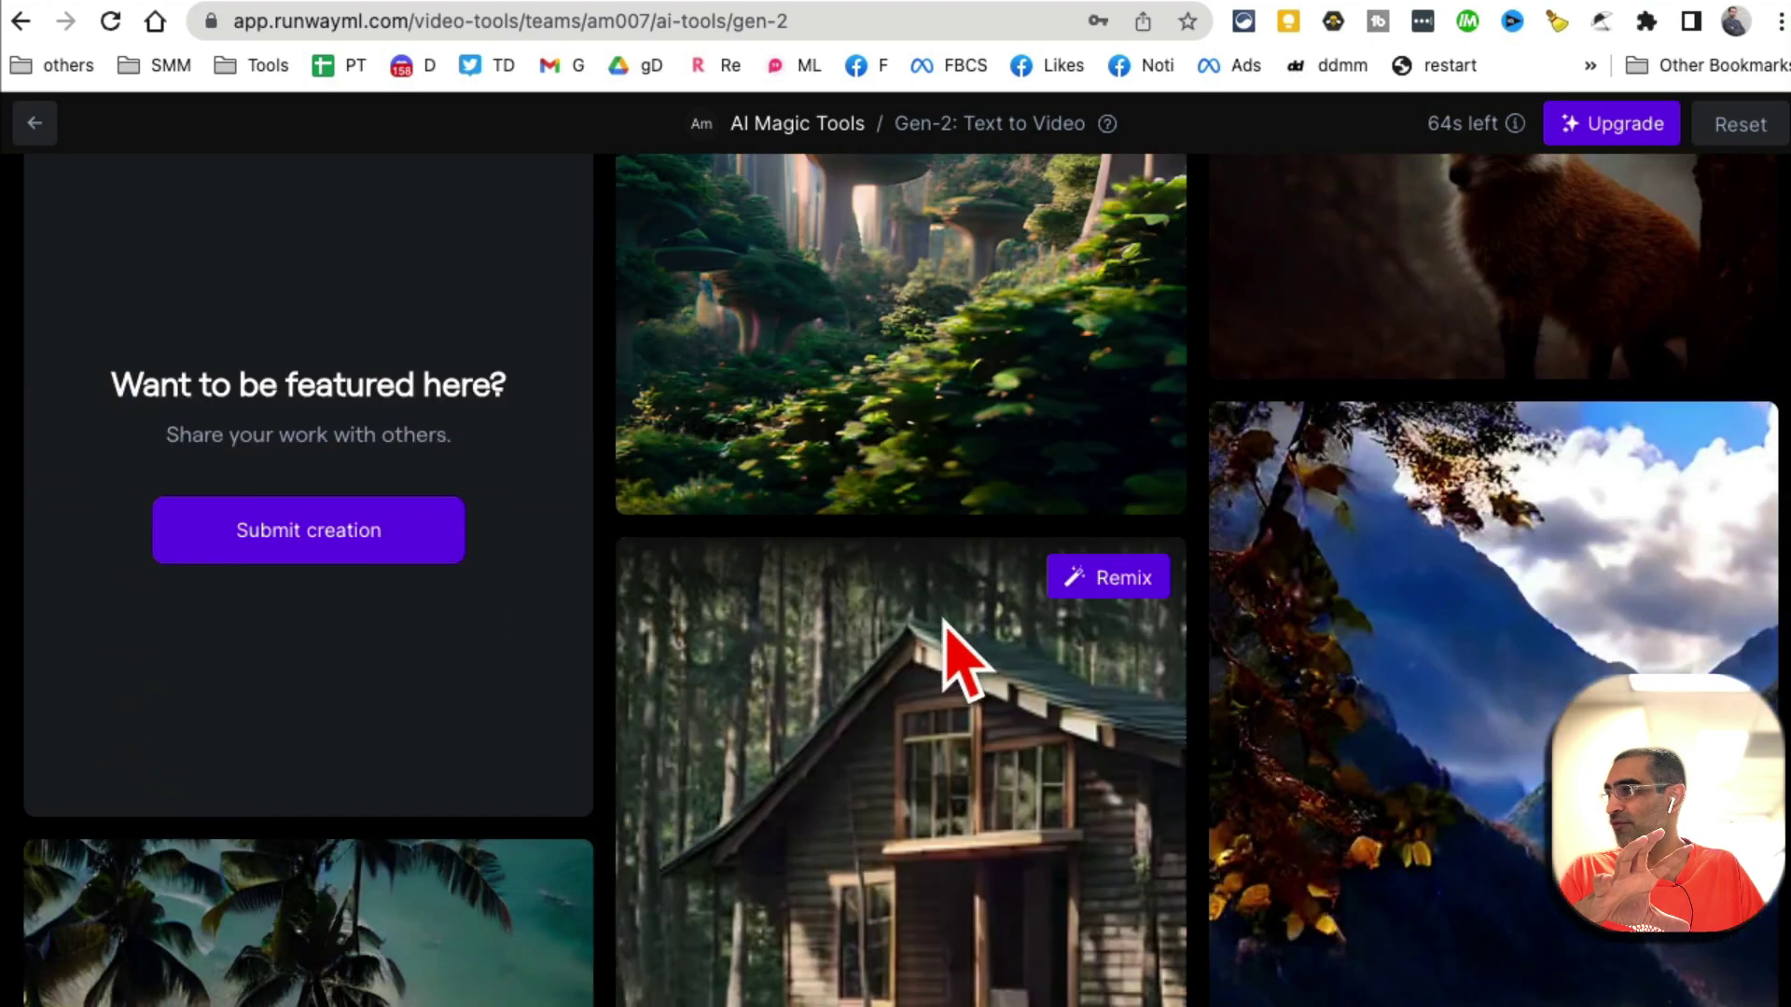
{"action": "scroll", "coordinate": [1427, 644], "scroll_direction": "down", "scroll_amount": 6}
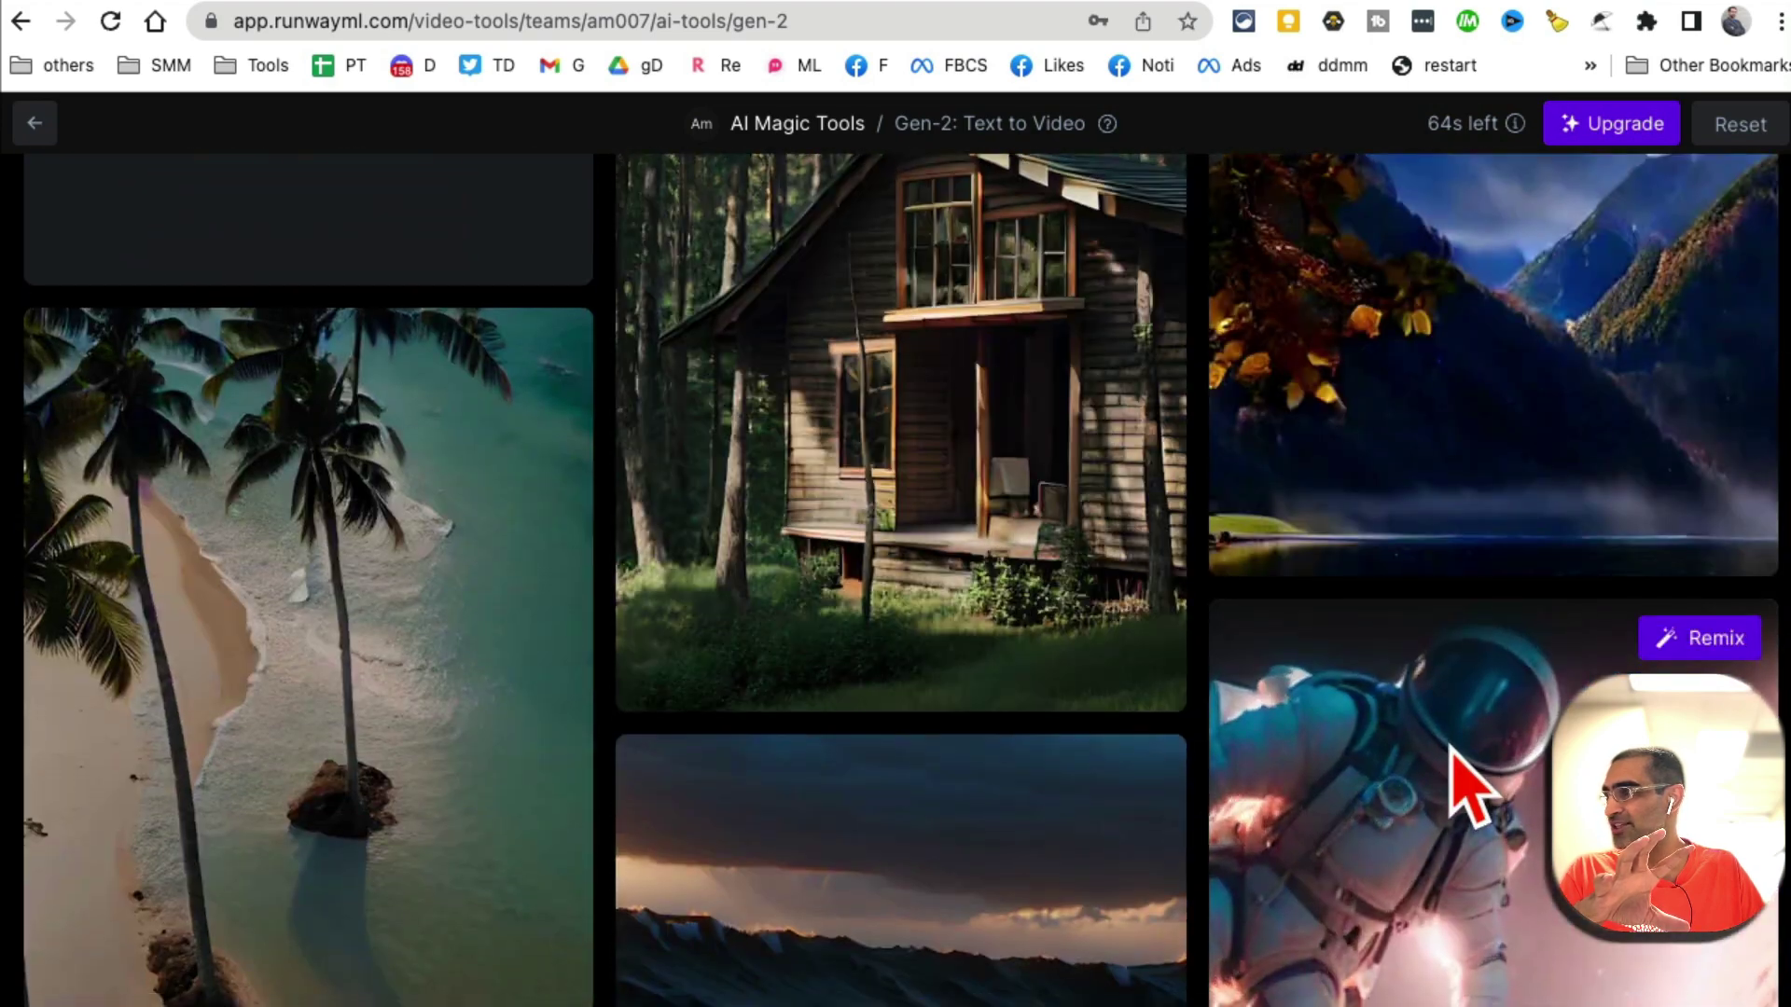
{"action": "scroll", "coordinate": [1324, 522], "scroll_direction": "down", "scroll_amount": 3}
{"action": "scroll", "coordinate": [1359, 395], "scroll_direction": "down", "scroll_amount": 1}
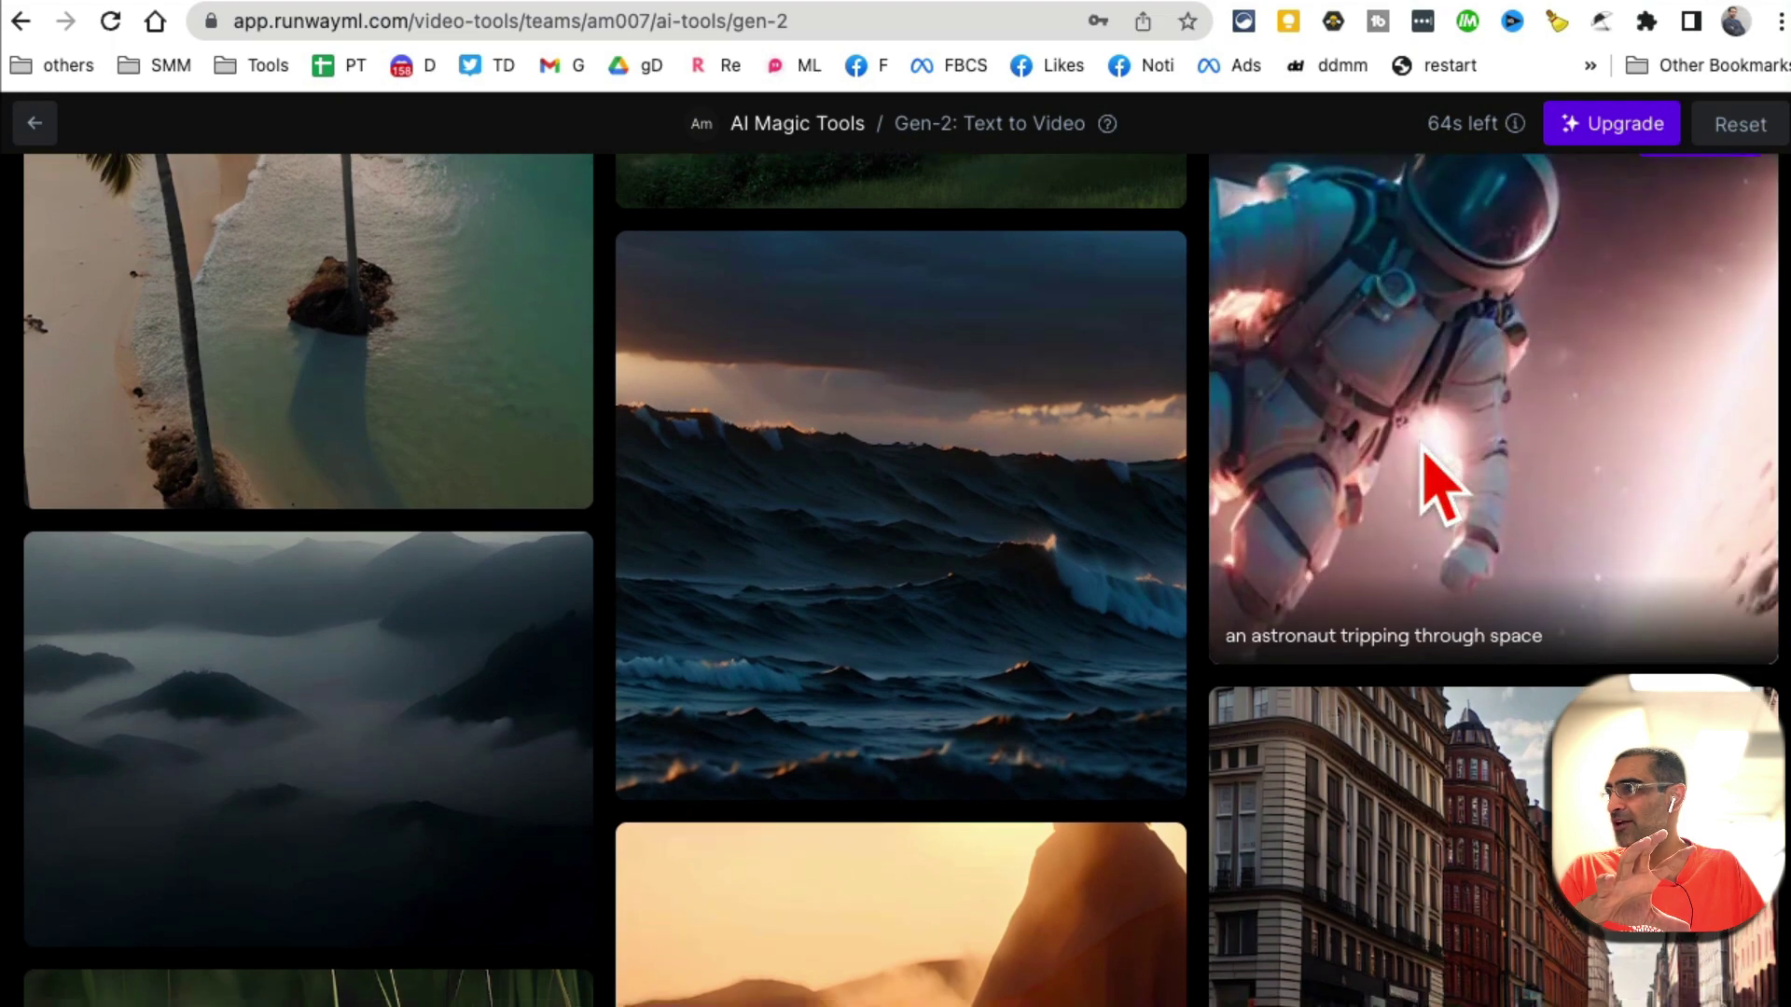
{"action": "scroll", "coordinate": [1421, 446], "scroll_direction": "down", "scroll_amount": 1}
{"action": "scroll", "coordinate": [1429, 476], "scroll_direction": "up", "scroll_amount": 3}
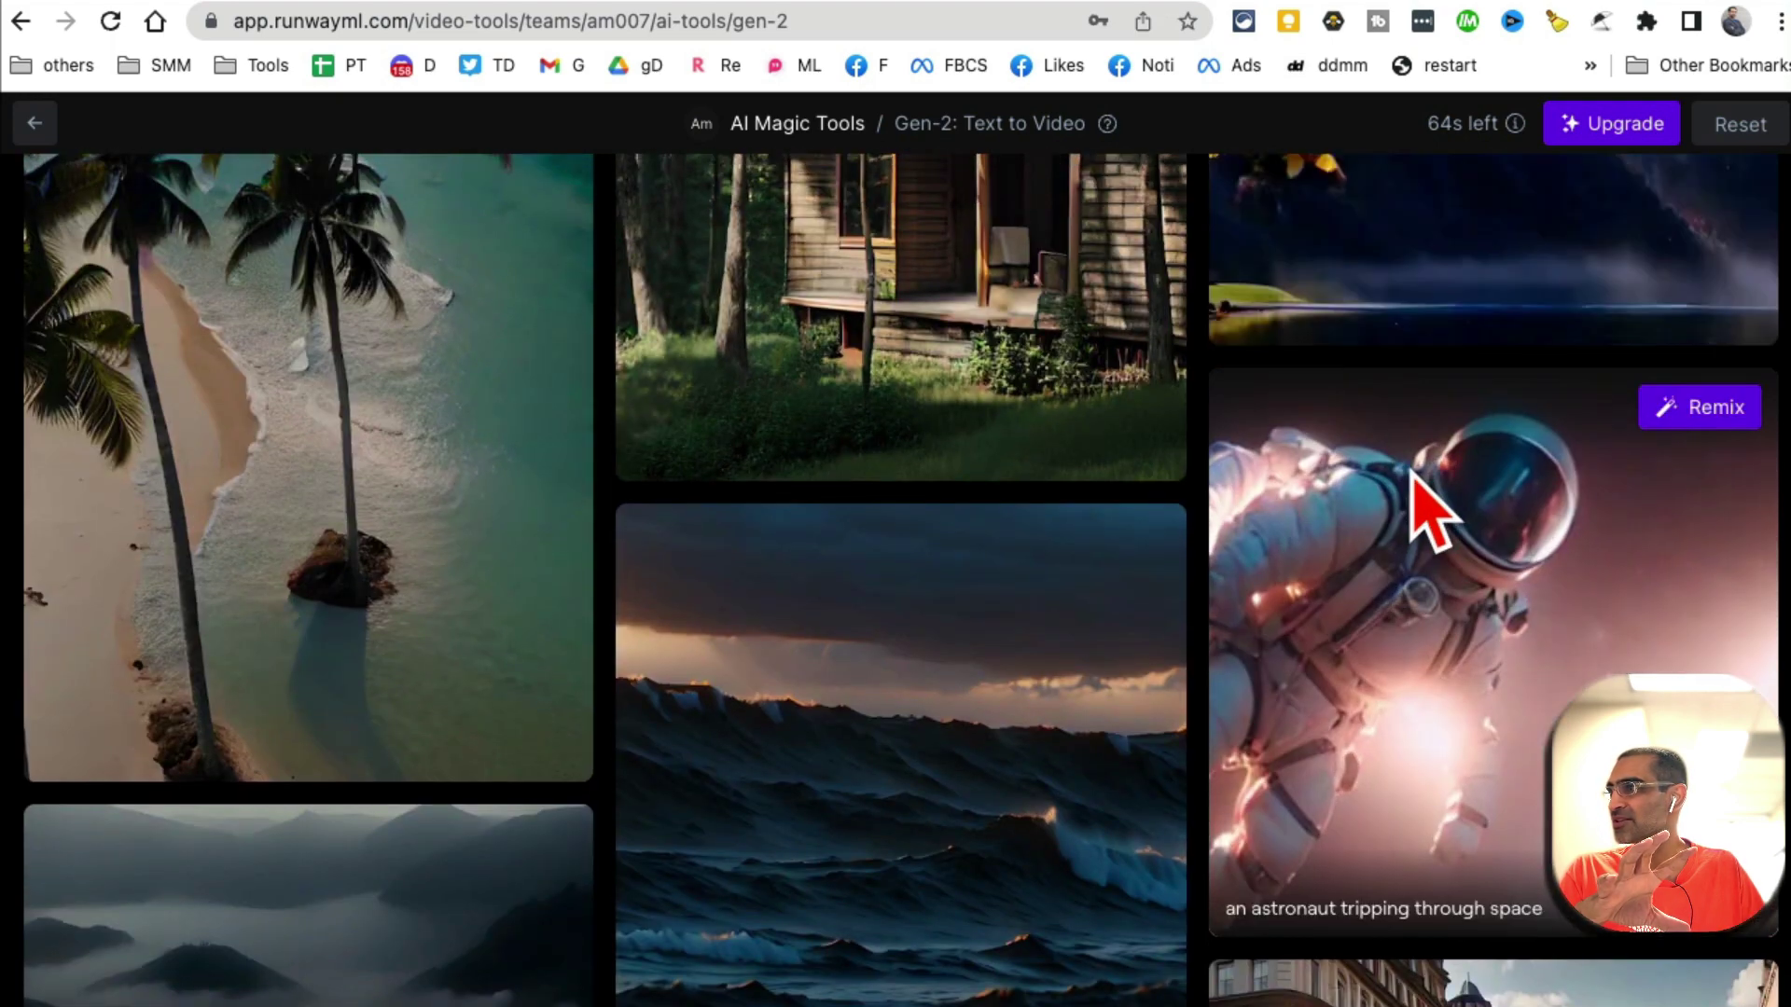
{"action": "scroll", "coordinate": [1492, 508], "scroll_direction": "down", "scroll_amount": 1}
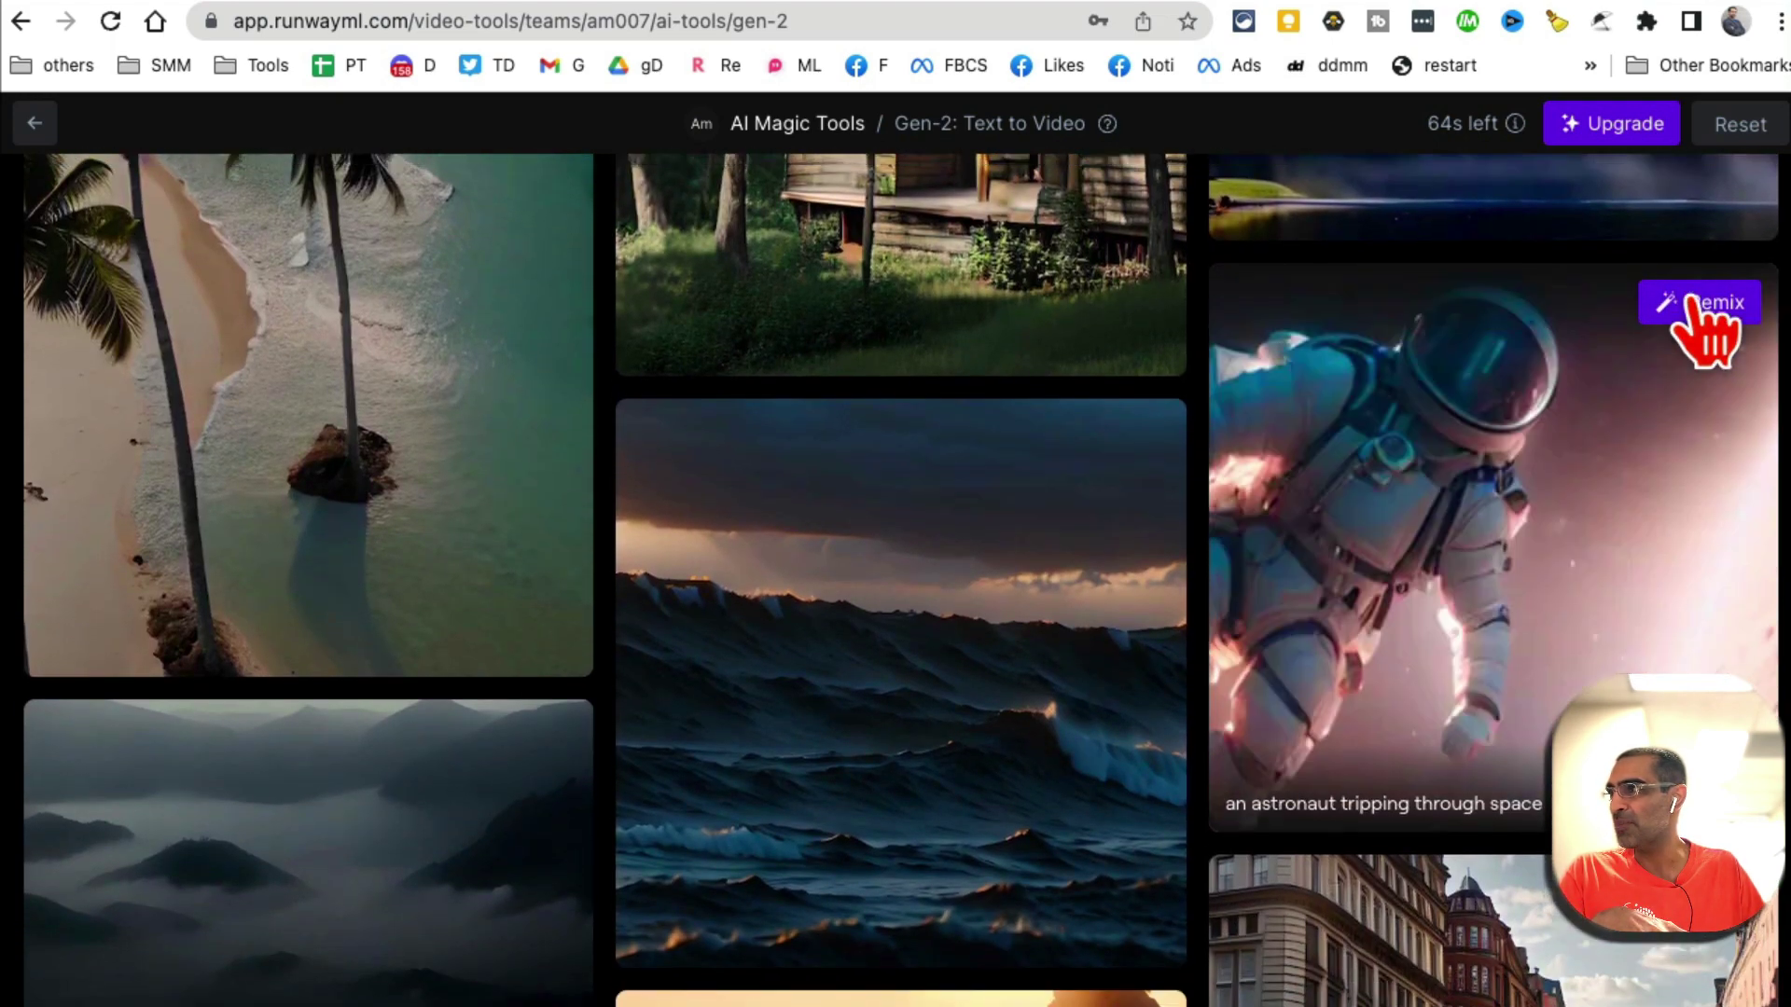
- Remix the astronaut example with the prompt 'dancing robot party' and generate four free preview stills
{"action": "left_click", "coordinate": [1710, 308]}
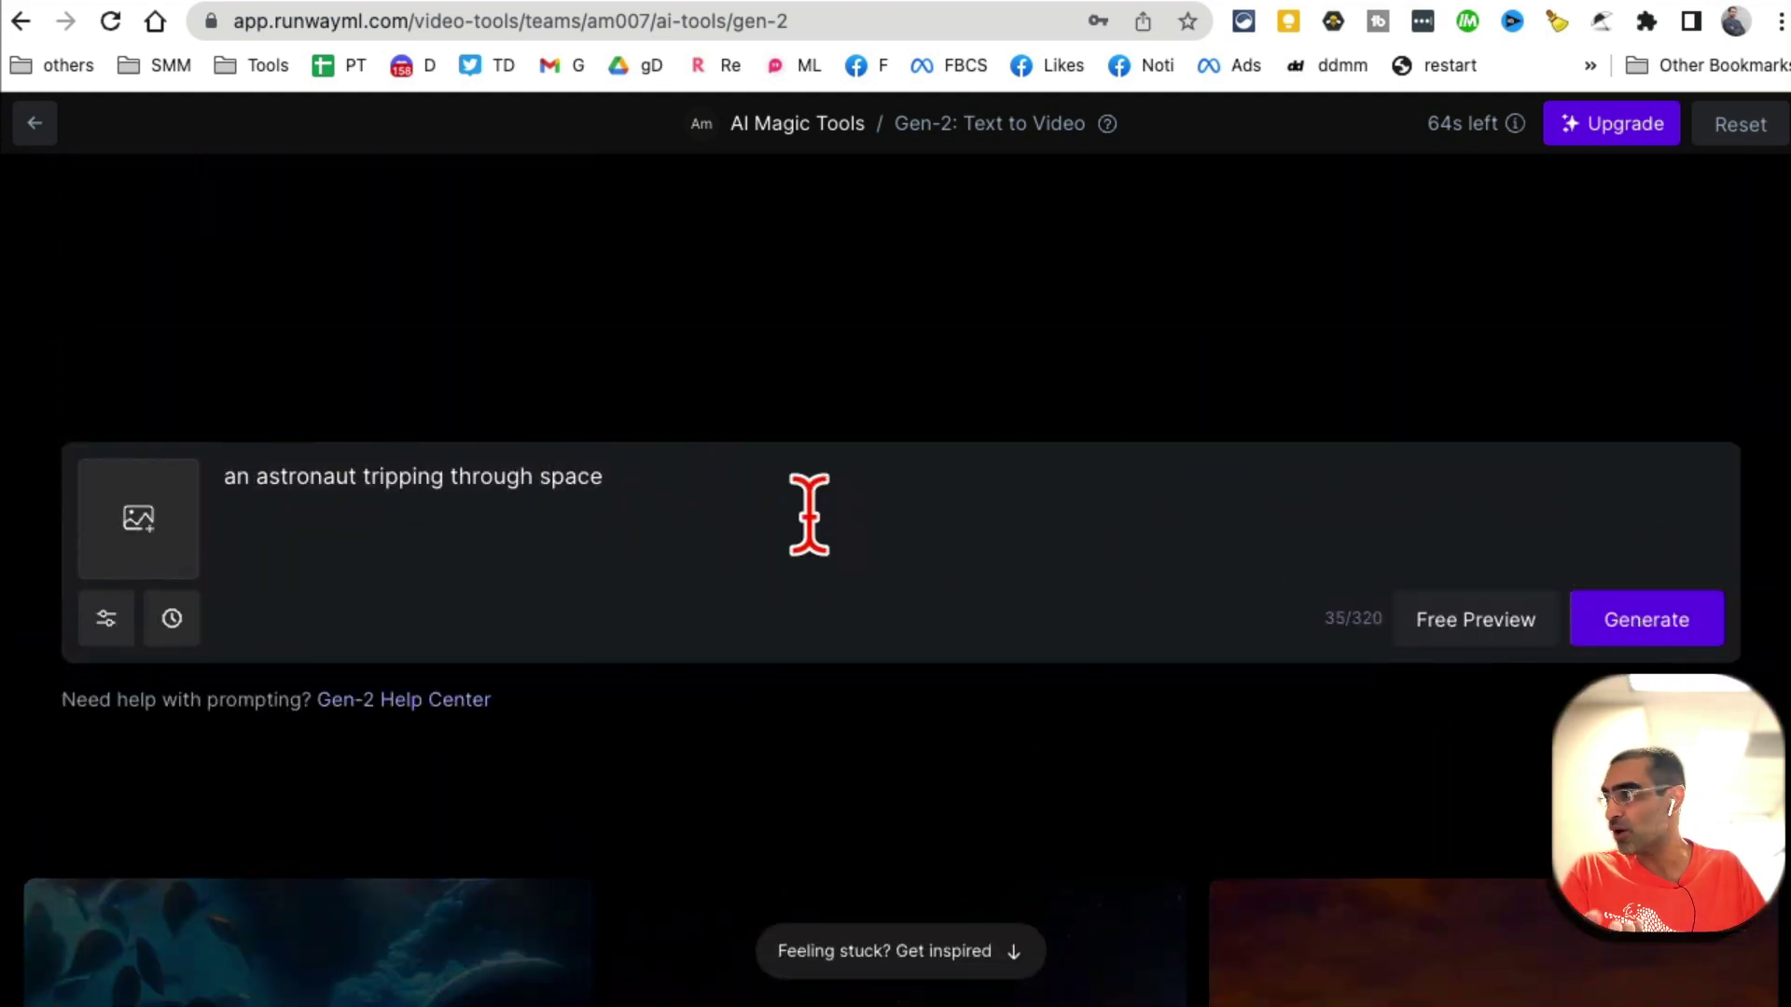
{"action": "triple_click", "coordinate": [772, 506]}
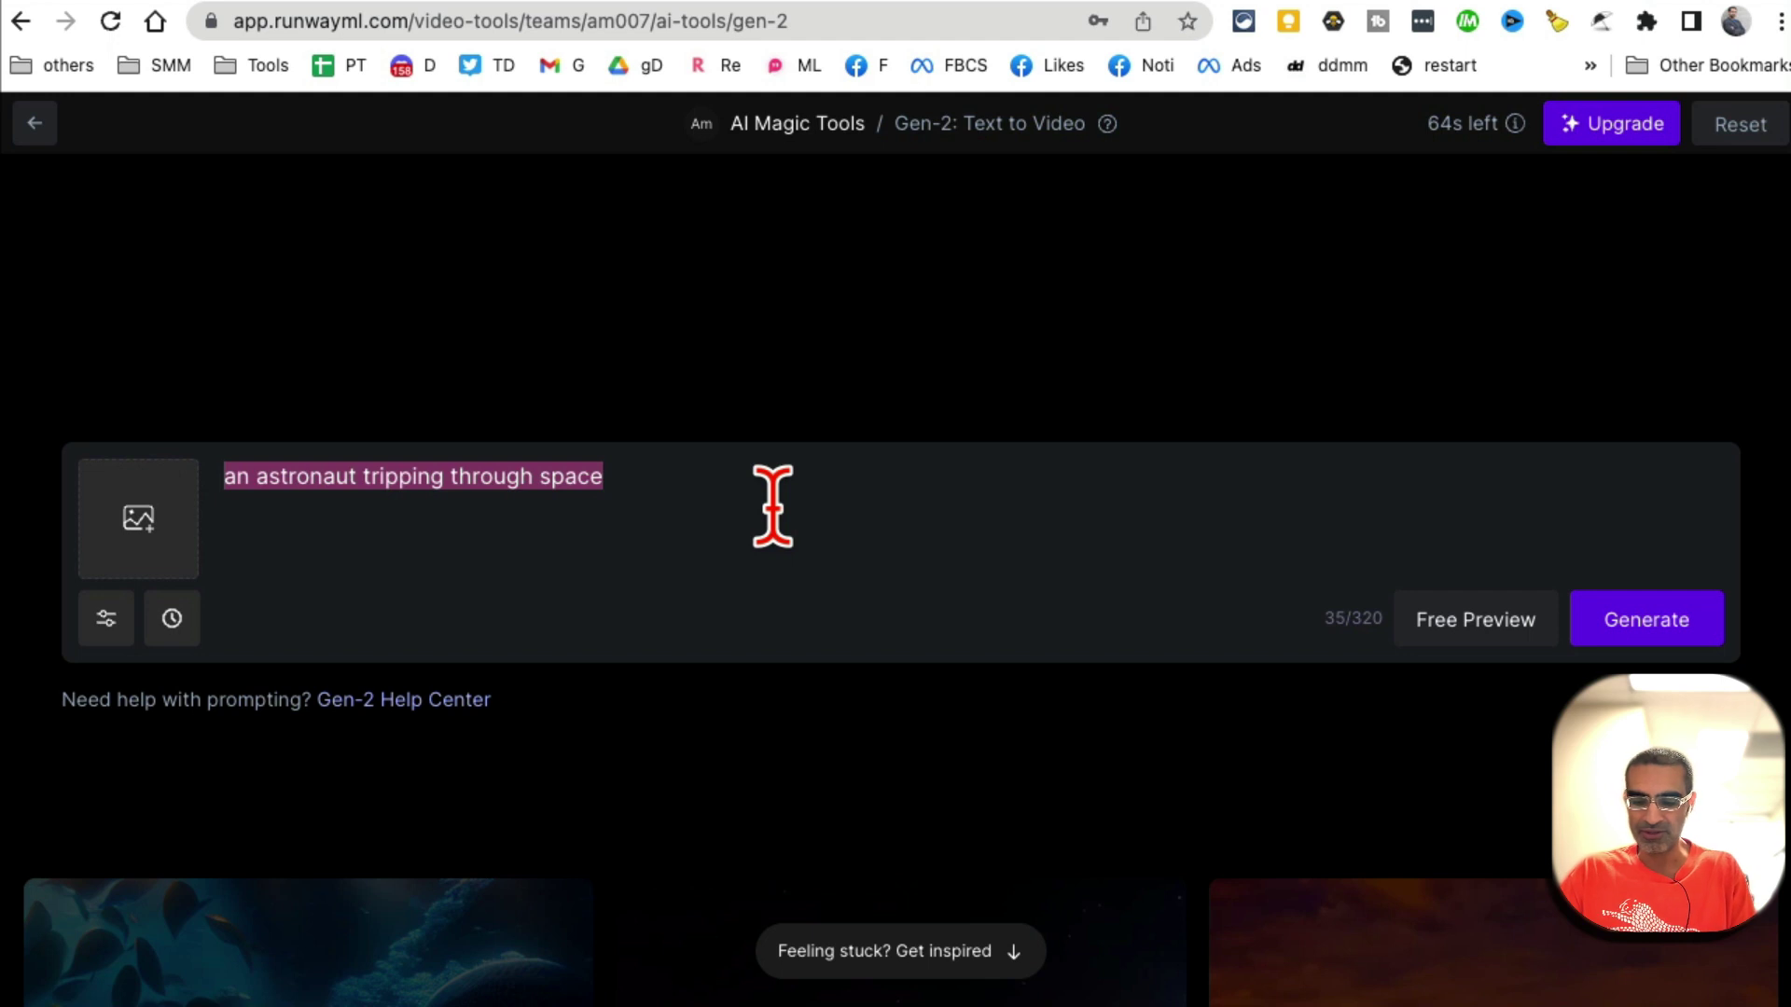
{"action": "type", "text": "dancing robot party"}
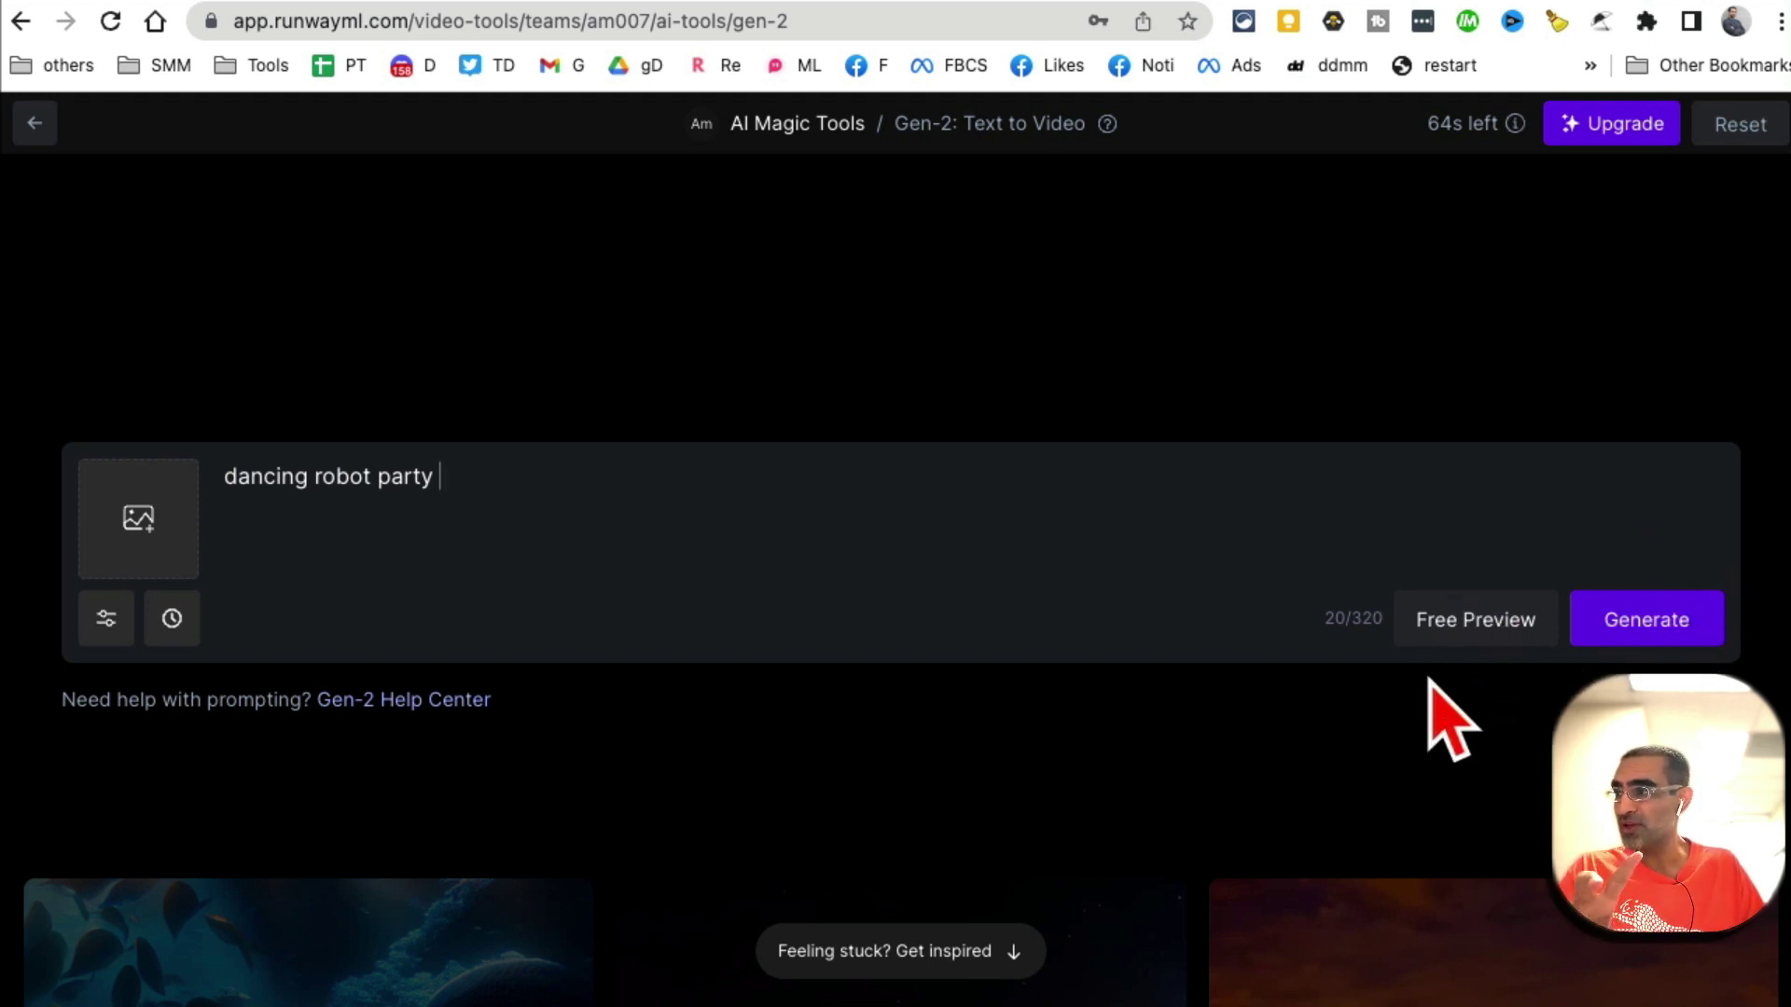
{"action": "left_click", "coordinate": [1456, 633]}
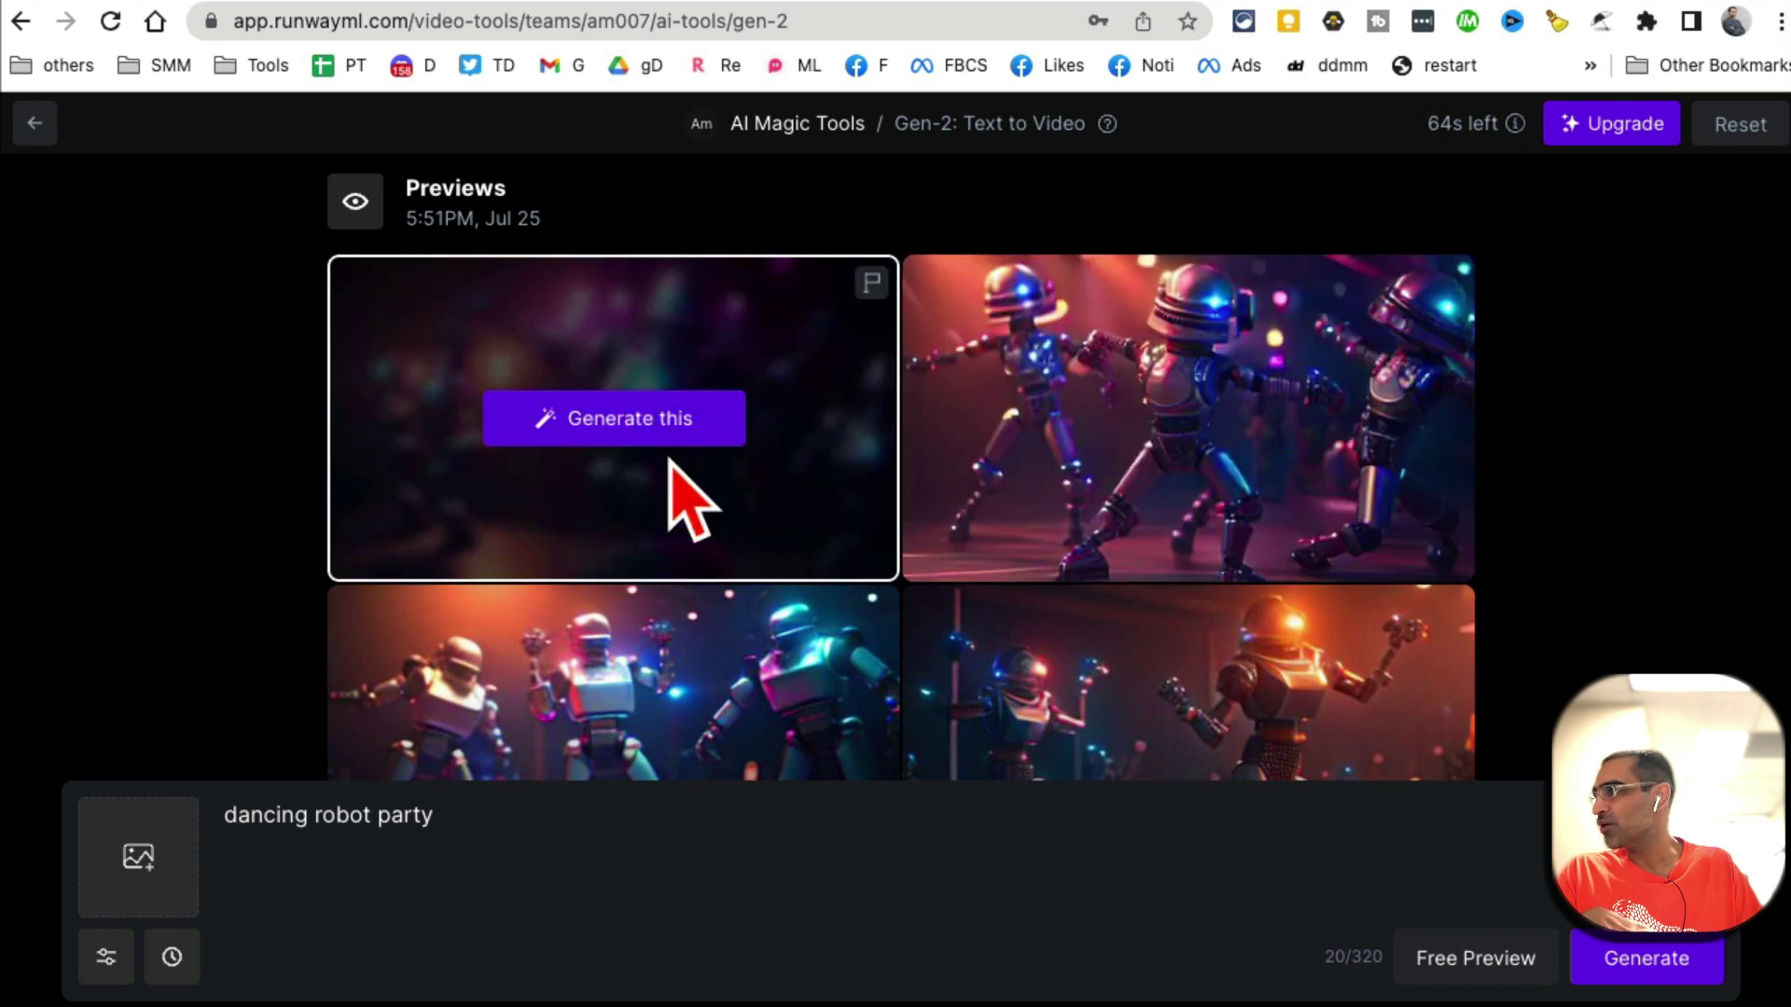
{"action": "scroll", "coordinate": [695, 513], "scroll_direction": "down", "scroll_amount": 2}
{"action": "scroll", "coordinate": [924, 573], "scroll_direction": "down", "scroll_amount": 1}
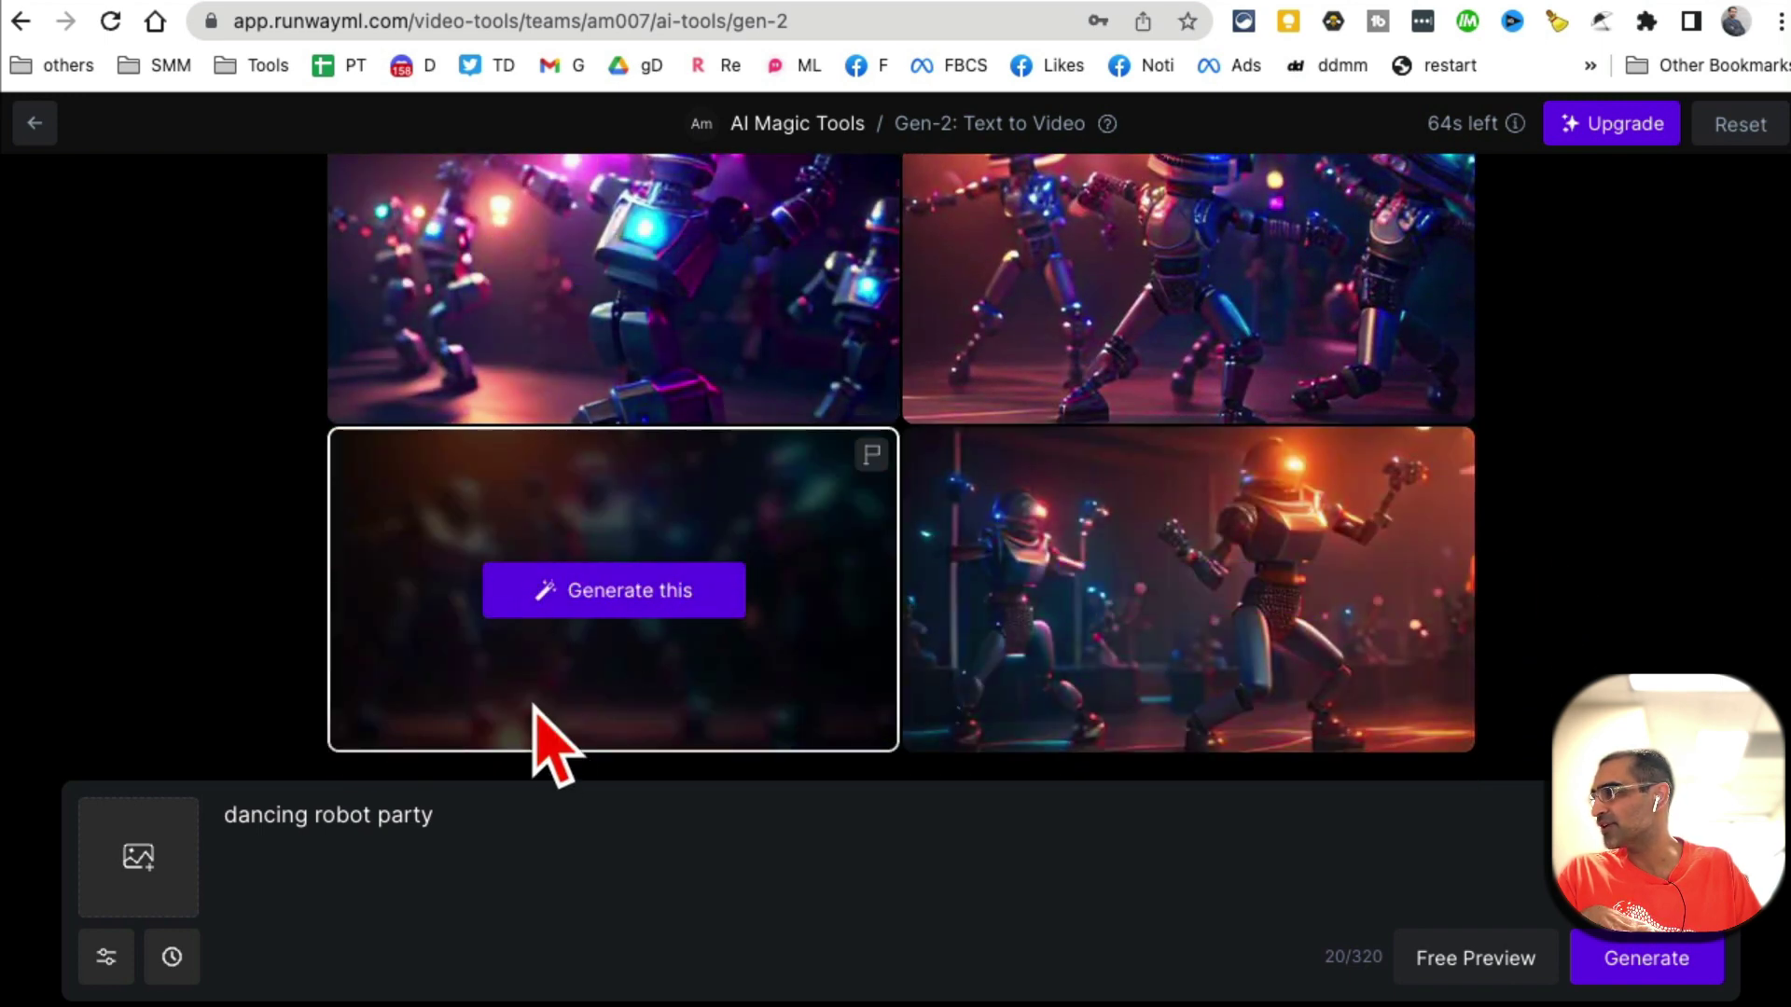
- Generate a 4-second video from the bottom-left preview, then play and pause it
{"action": "scroll", "coordinate": [641, 599], "scroll_direction": "down", "scroll_amount": 1}
{"action": "left_click", "coordinate": [641, 598]}
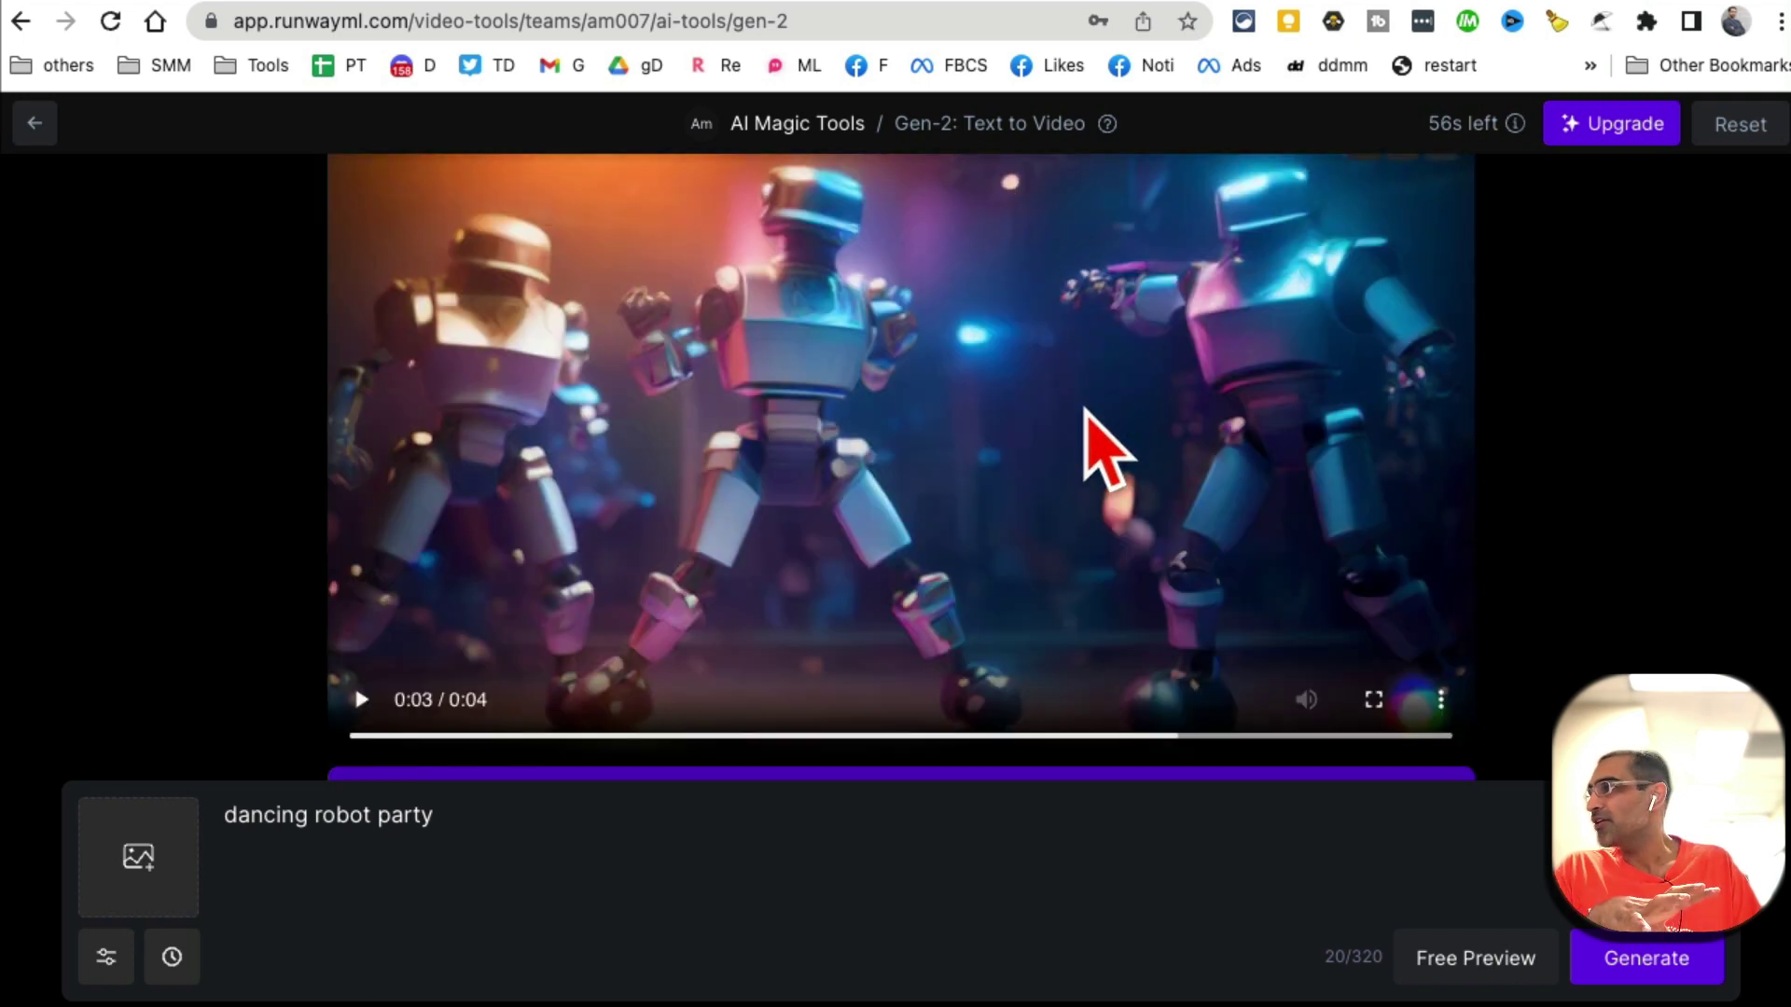
{"action": "left_click", "coordinate": [359, 700]}
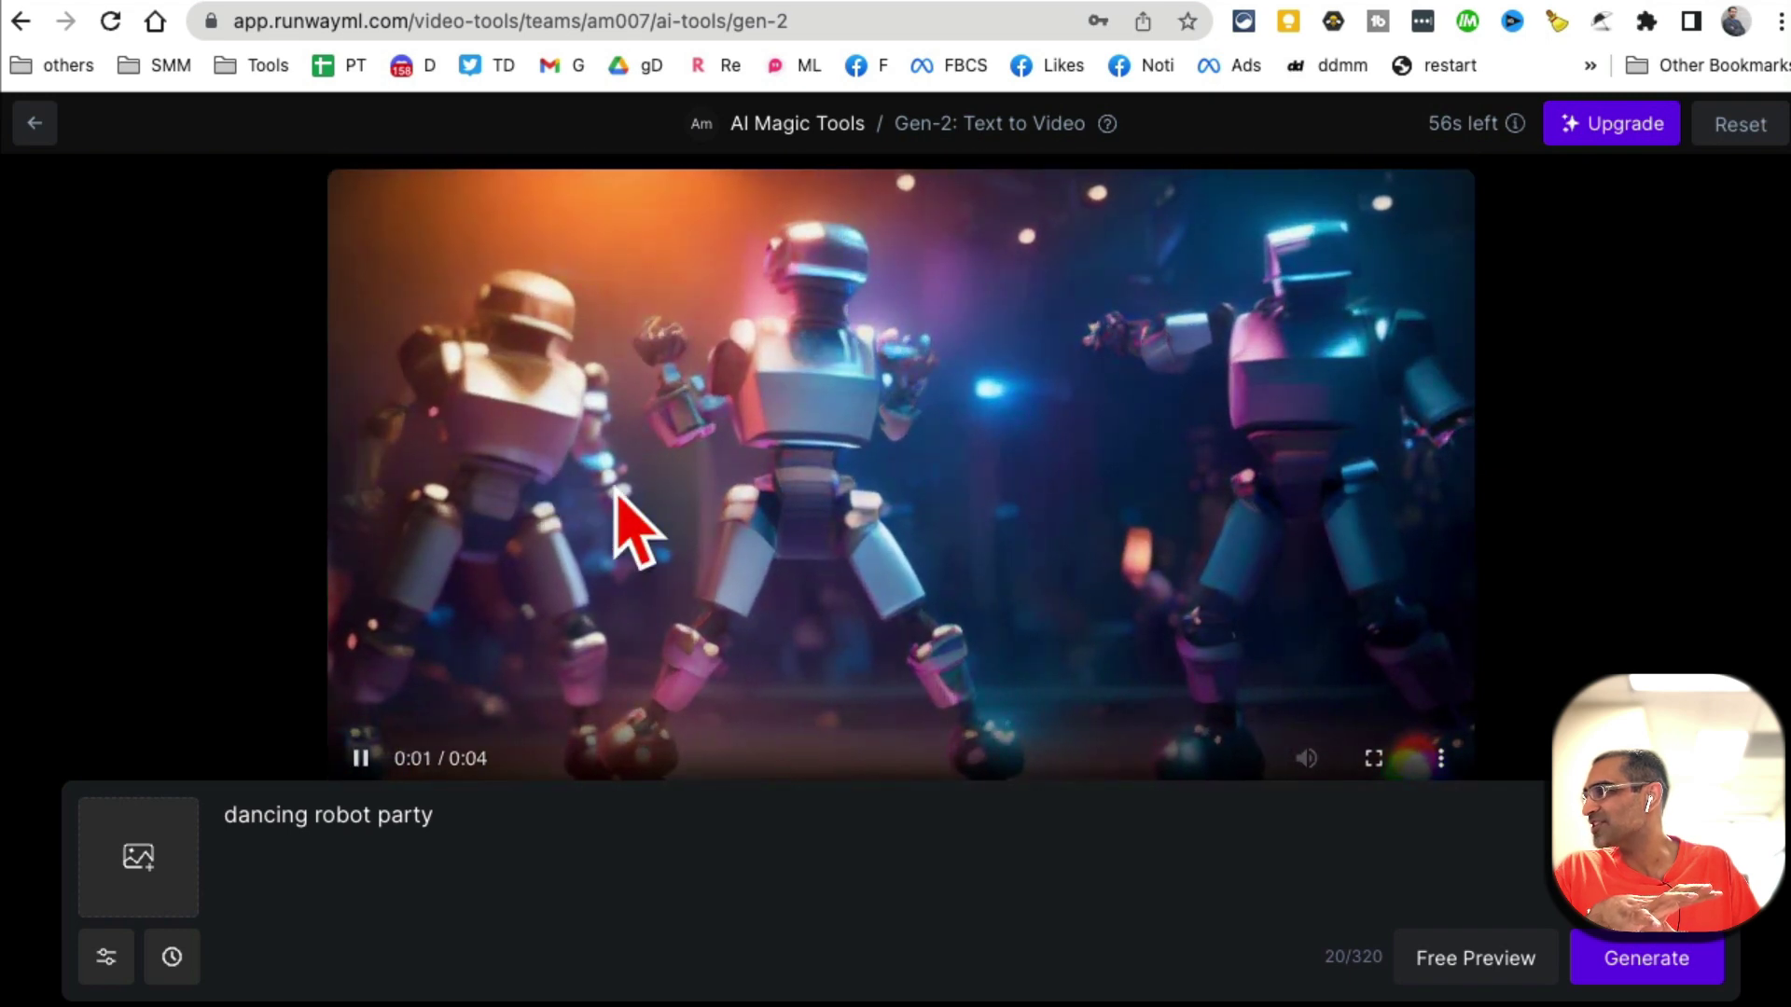
{"action": "left_click", "coordinate": [364, 760]}
{"action": "scroll", "coordinate": [1069, 642], "scroll_direction": "down", "scroll_amount": 2}
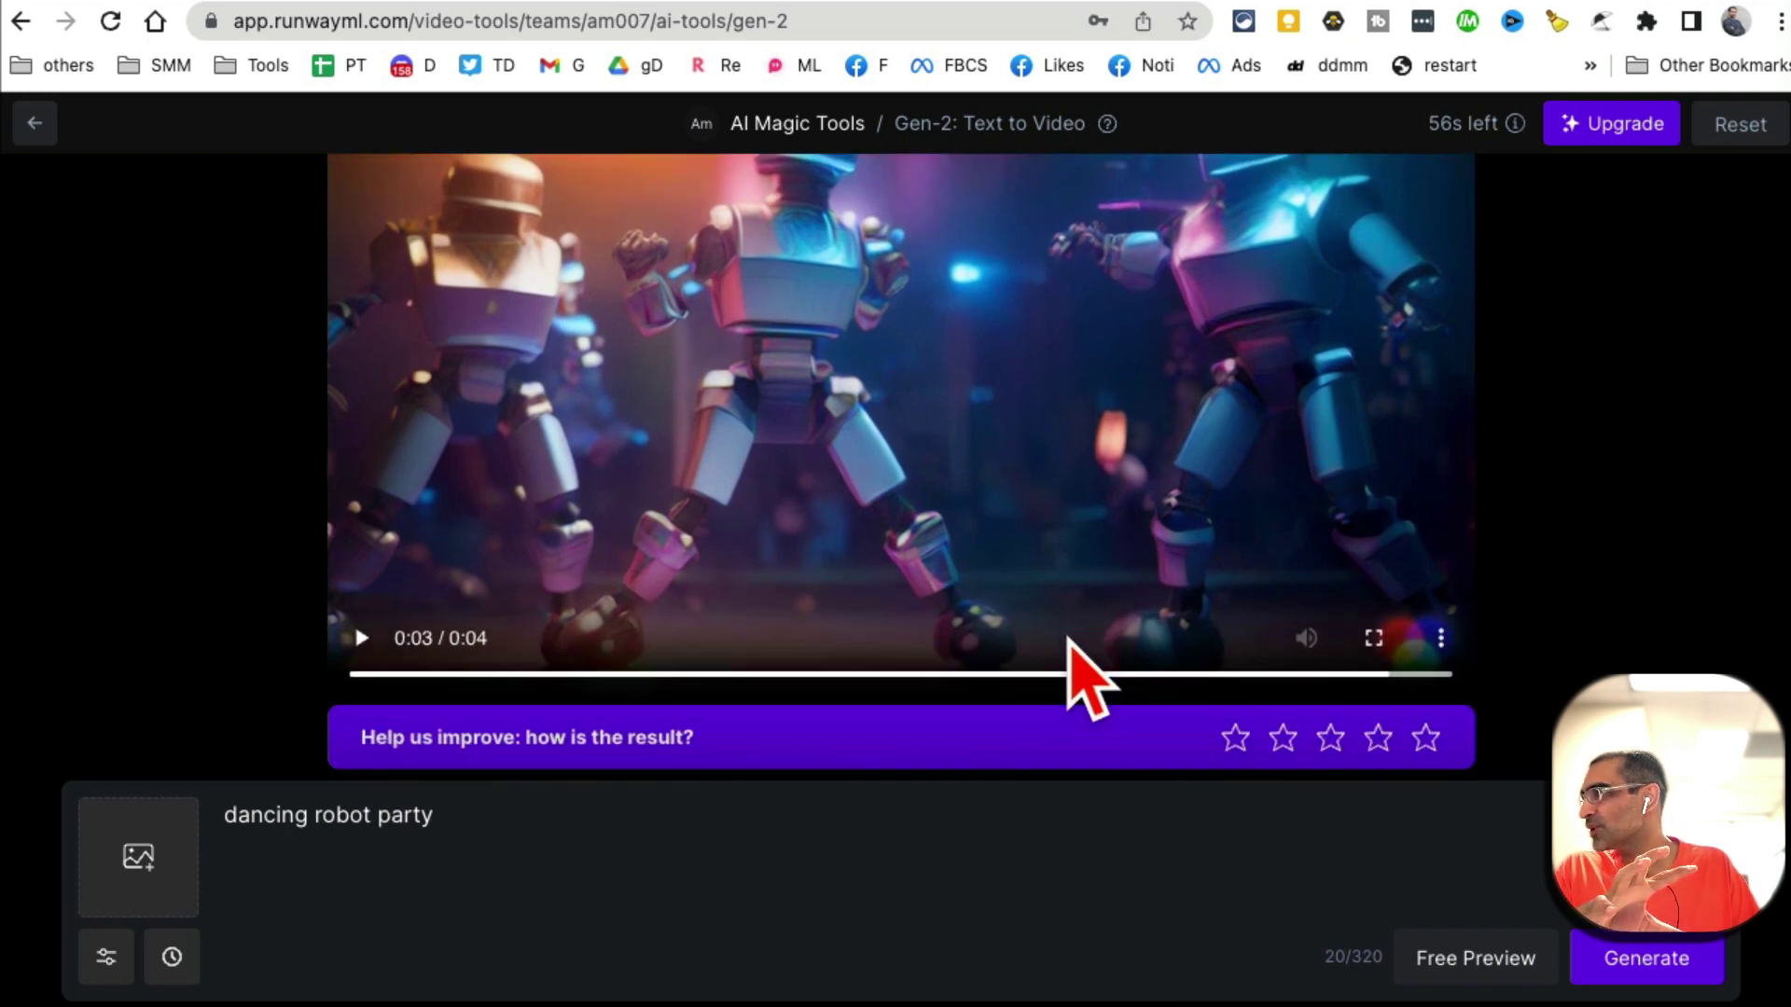
{"action": "scroll", "coordinate": [1079, 672], "scroll_direction": "down", "scroll_amount": 1}
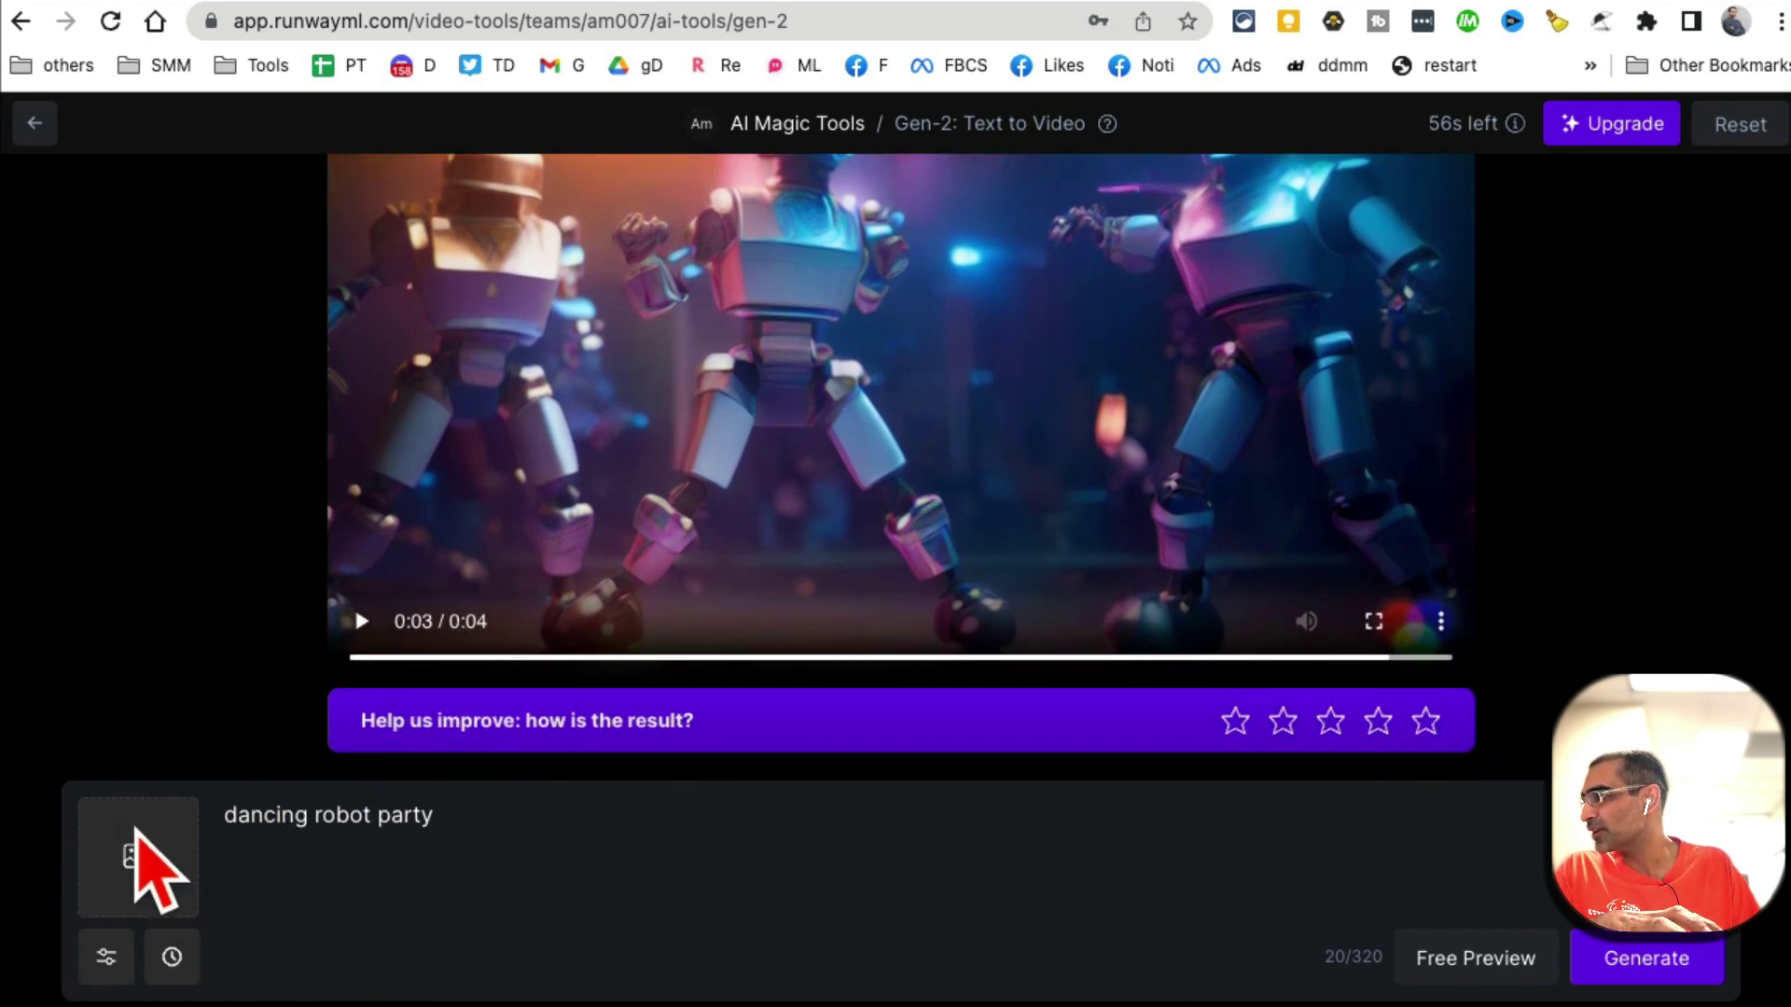
- Check the seed and interpolation settings and the add-image panel, close both, and return Home
{"action": "left_click", "coordinate": [106, 961]}
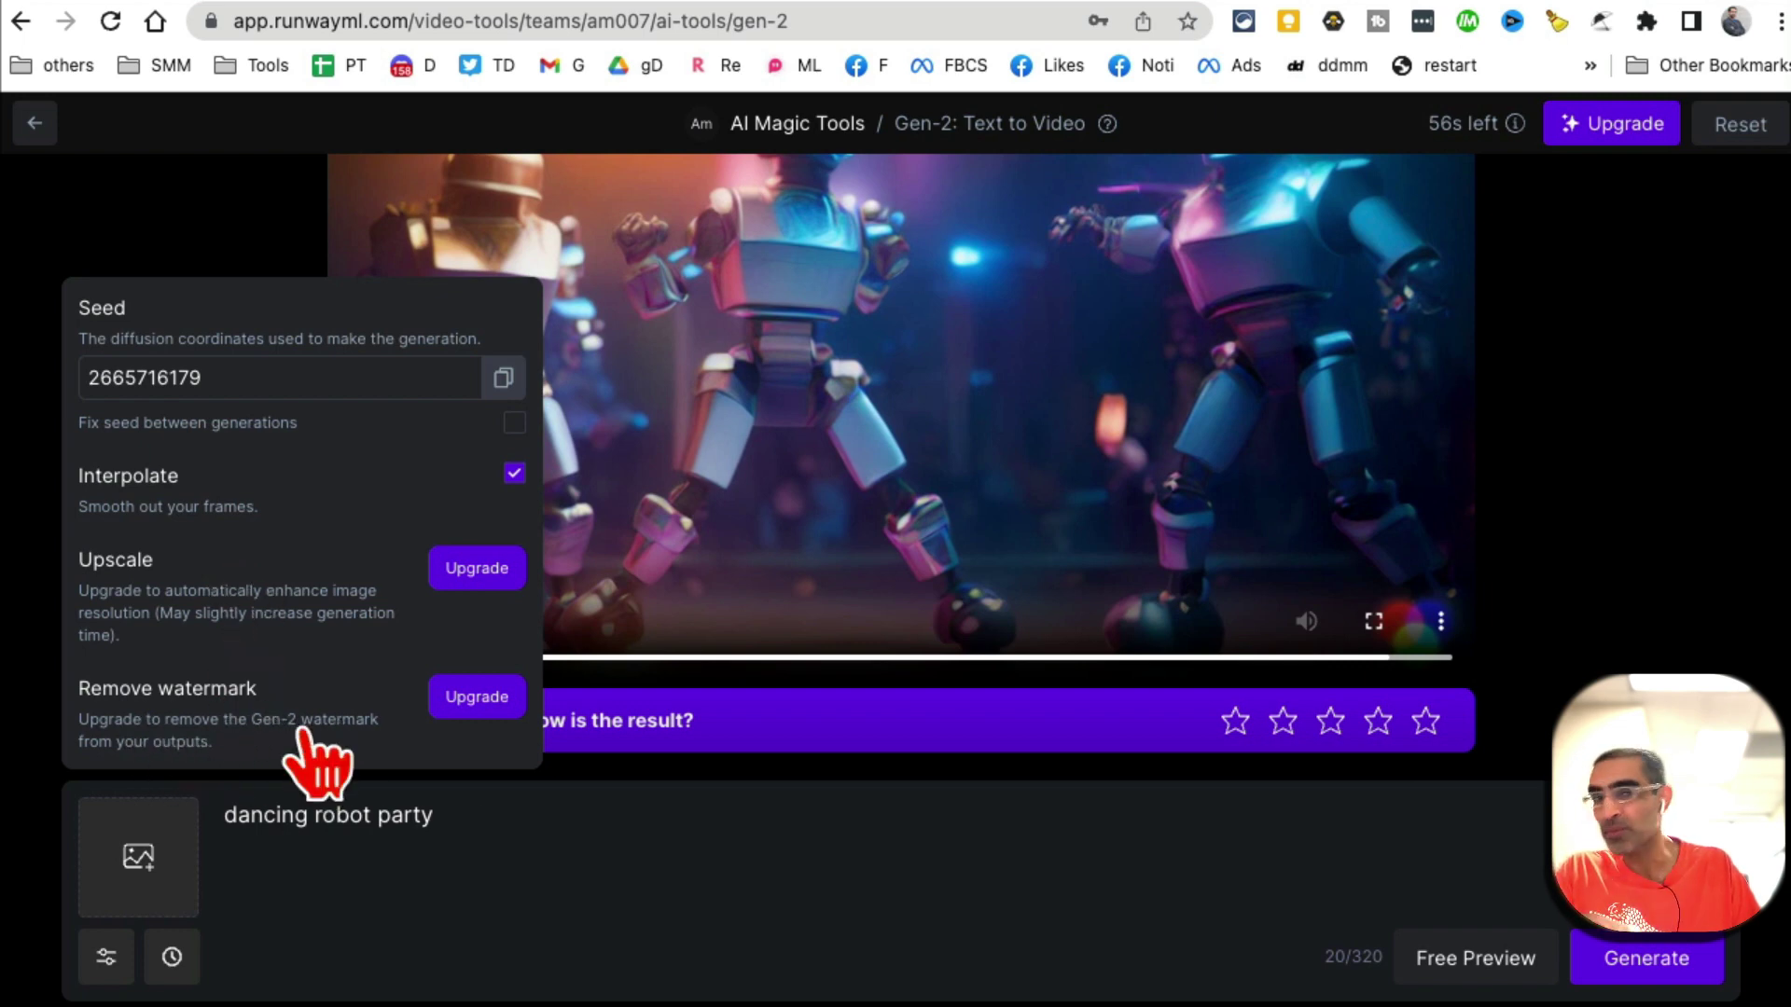
{"action": "left_click", "coordinate": [1531, 600]}
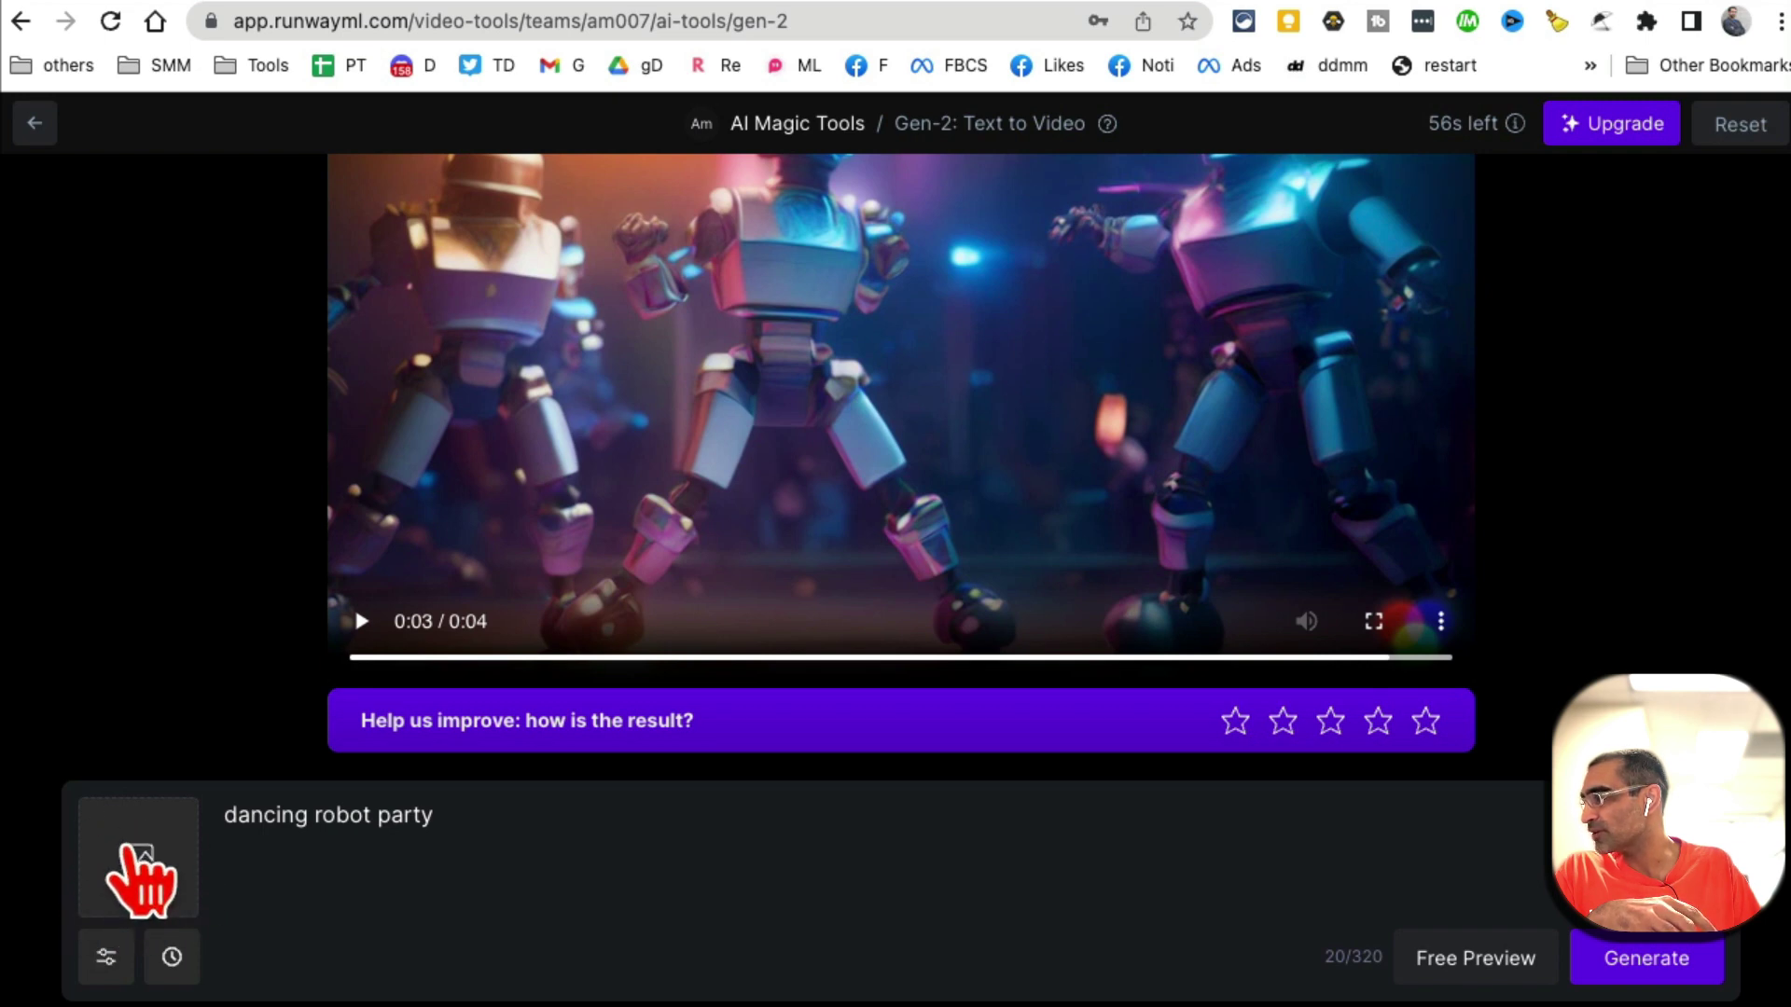
{"action": "left_click", "coordinate": [135, 862]}
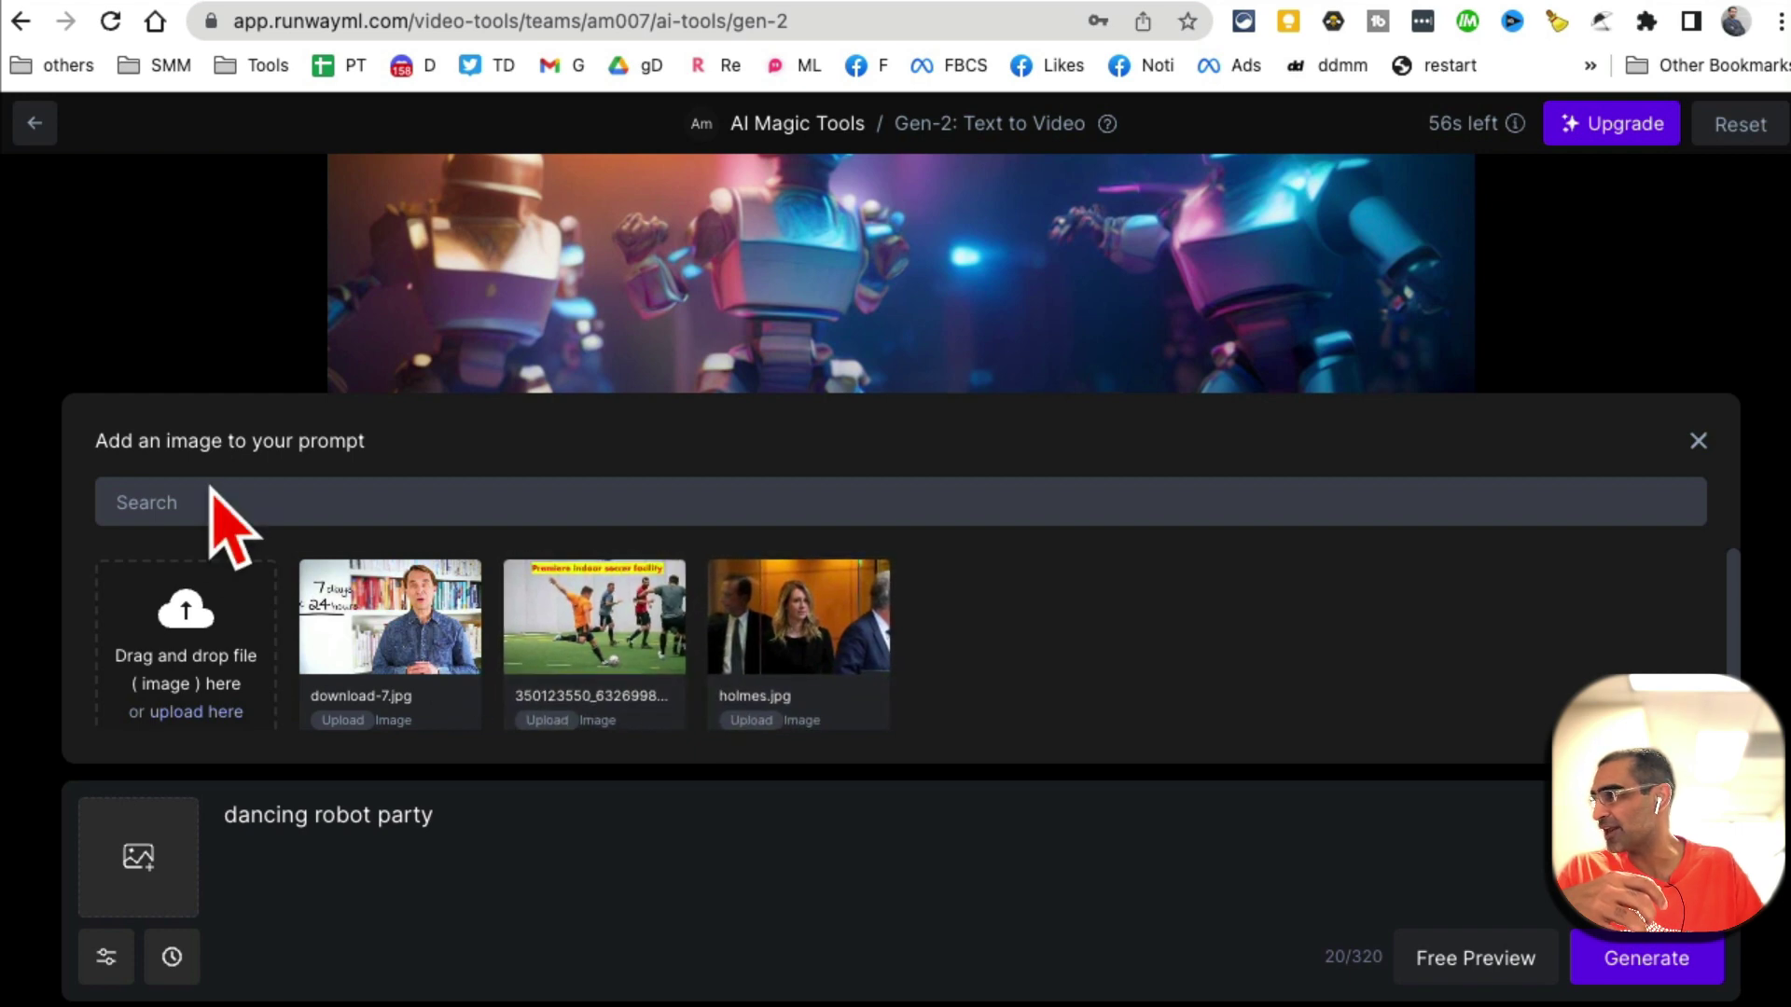
{"action": "left_click", "coordinate": [1697, 441]}
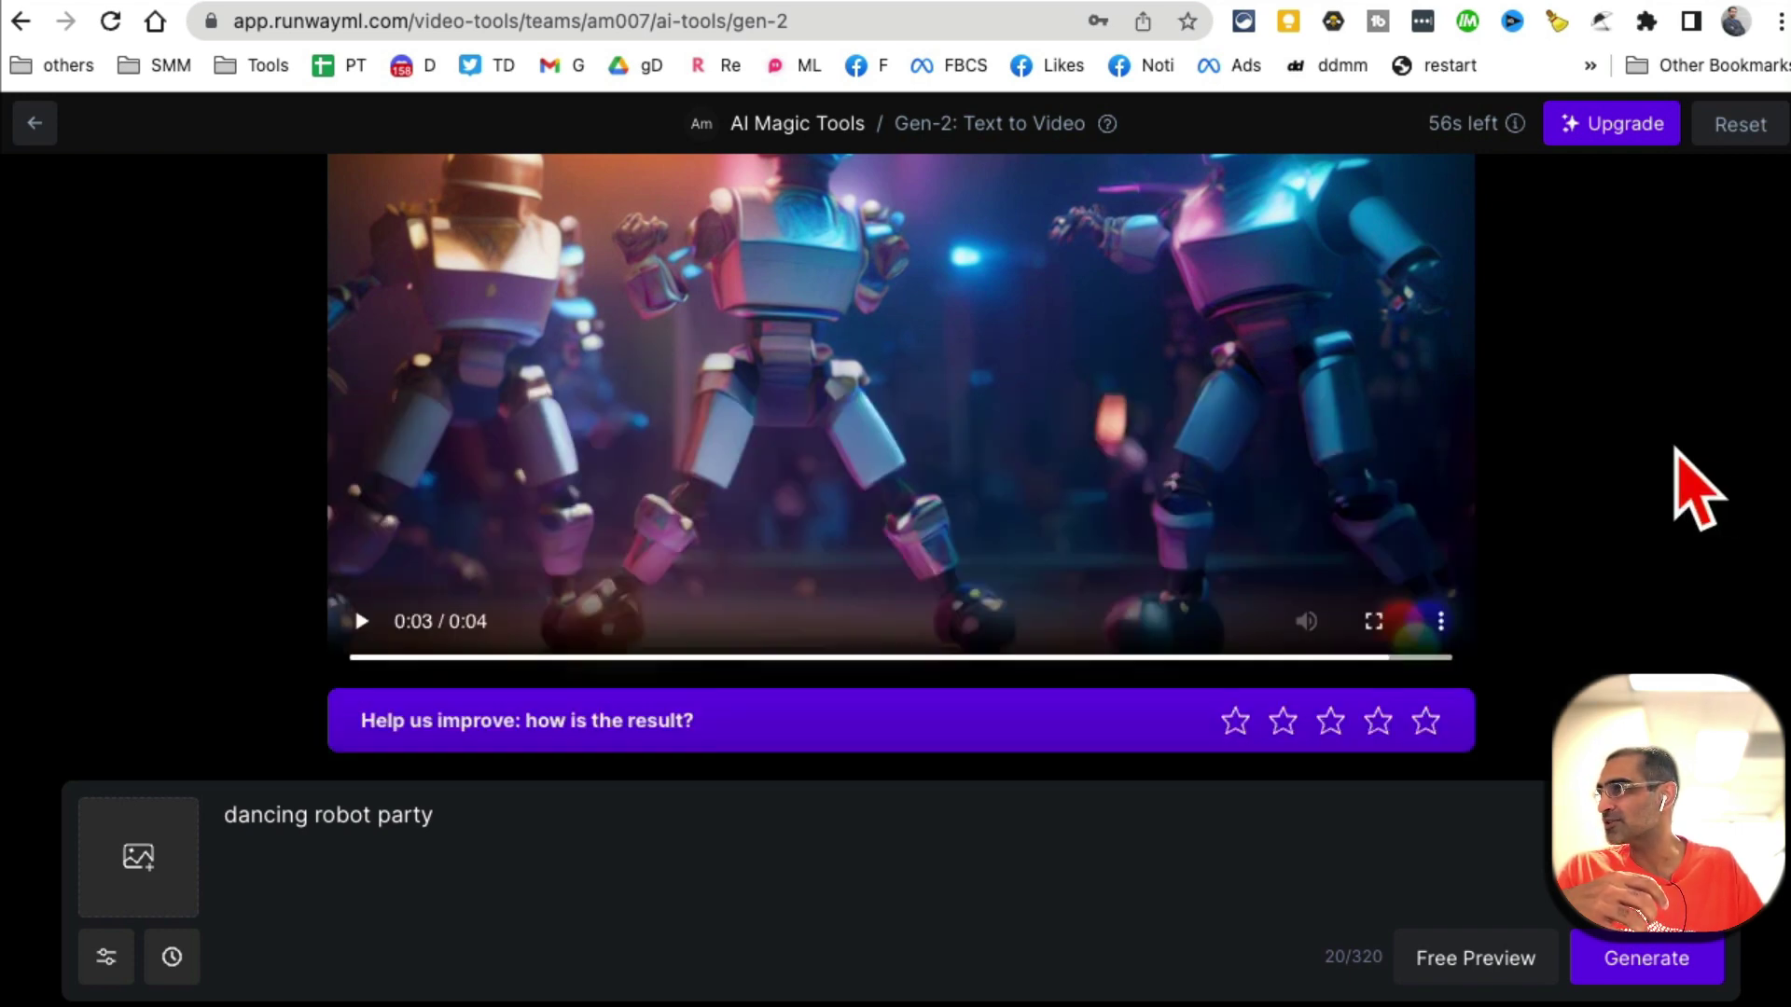
{"action": "scroll", "coordinate": [1587, 500], "scroll_direction": "down", "scroll_amount": 5}
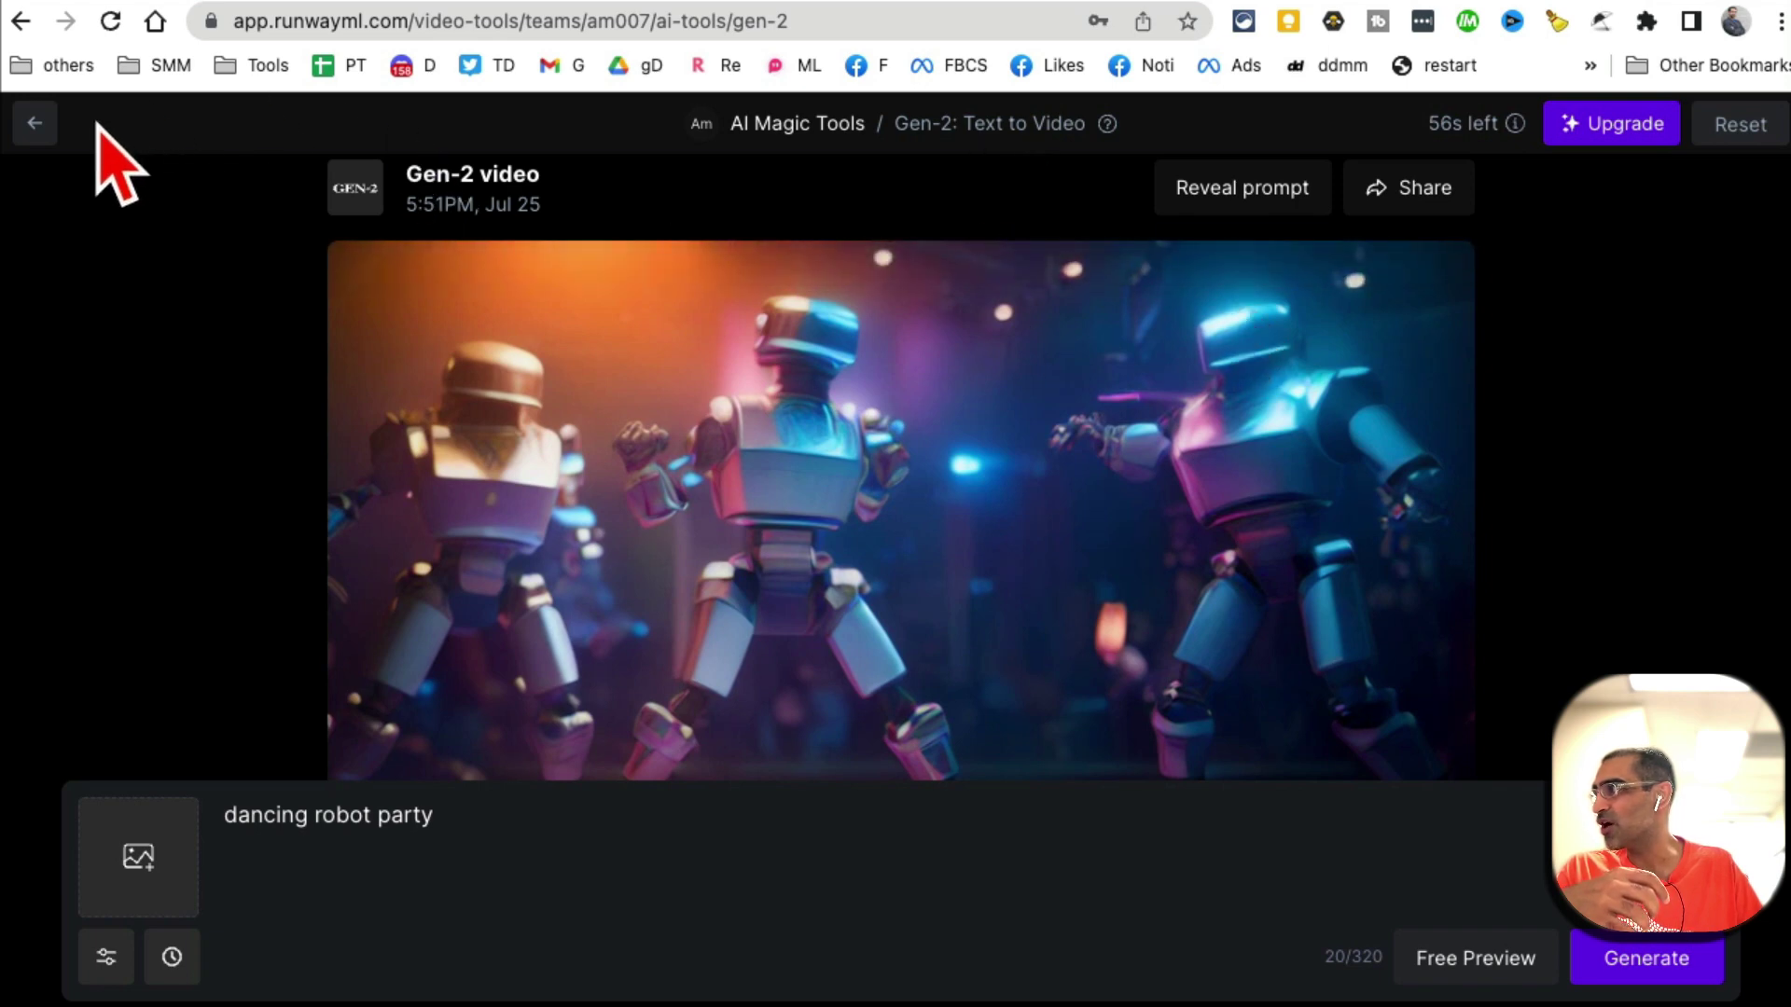
{"action": "left_click", "coordinate": [35, 122]}
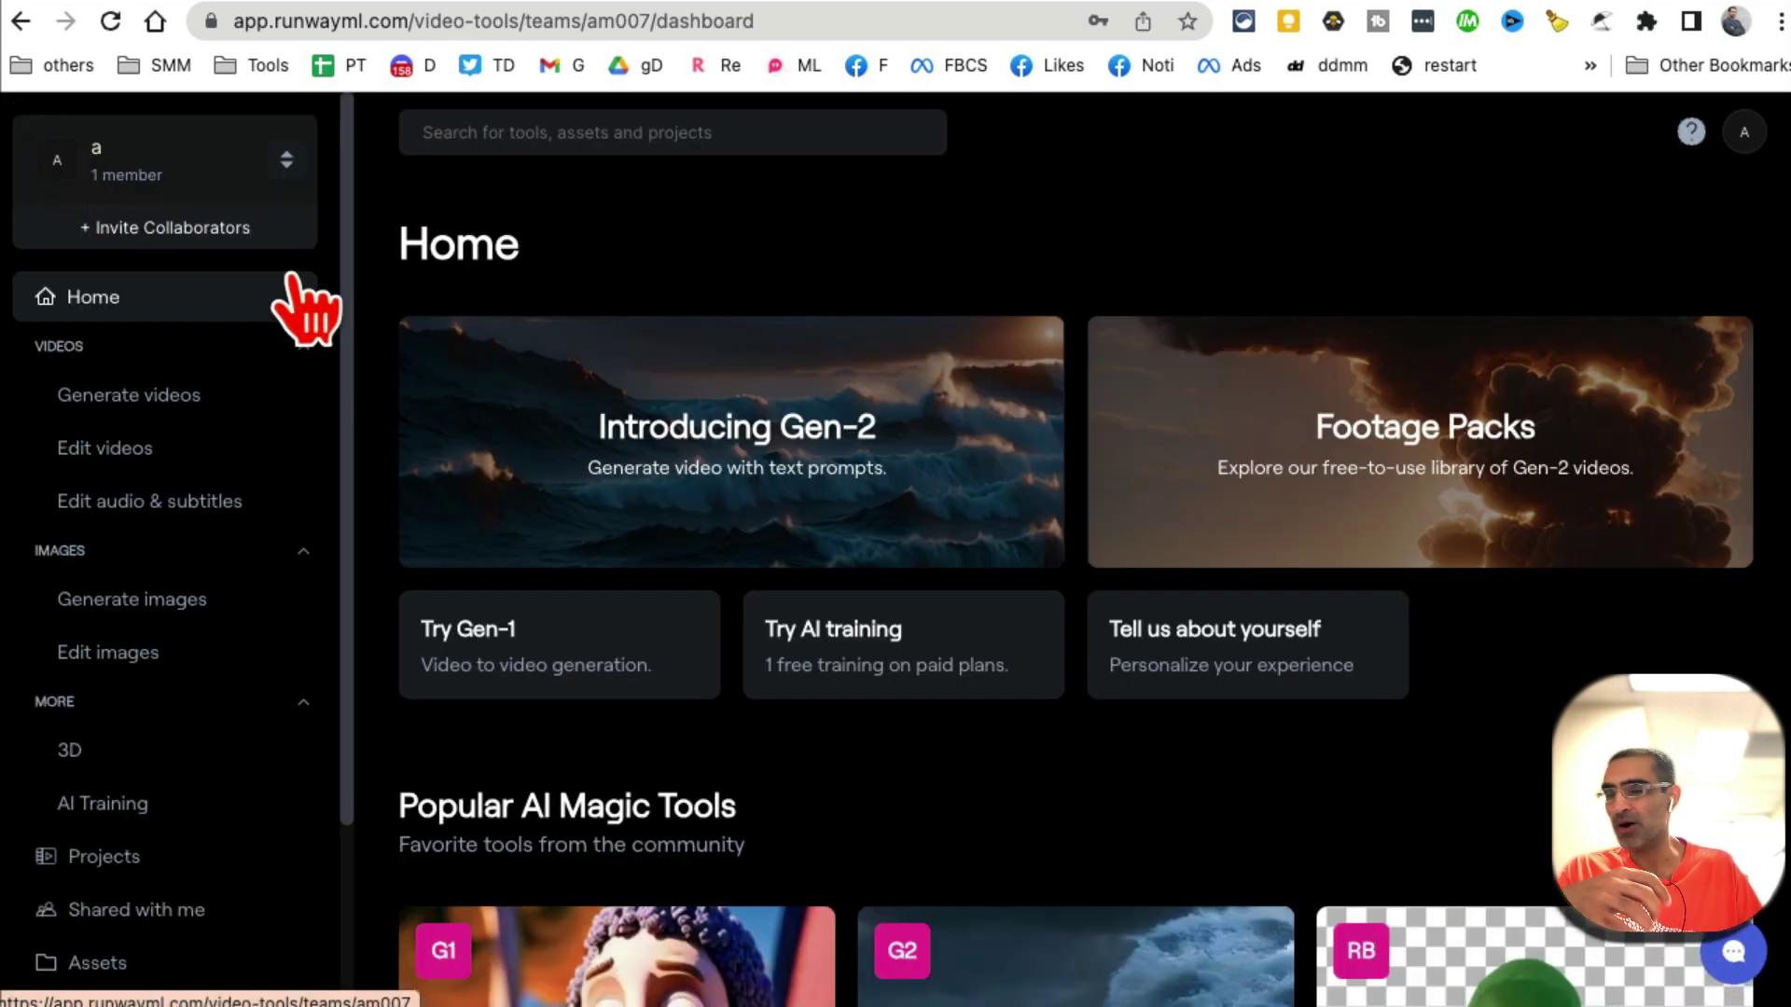